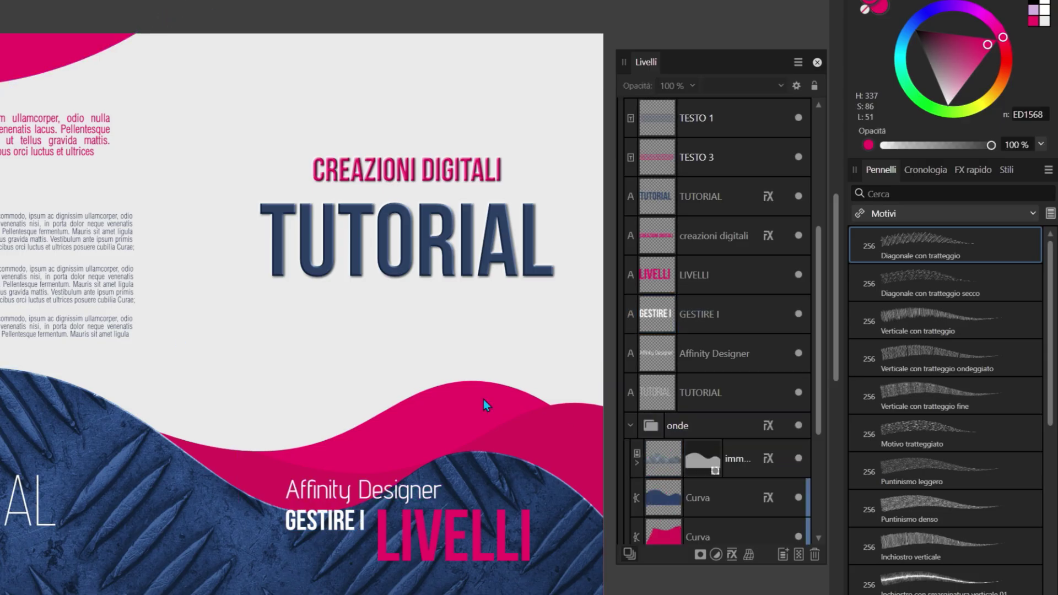
- Select the layers from the first TESTO 1 through TESTO 3 and open their layer options
left_click(810, 237)
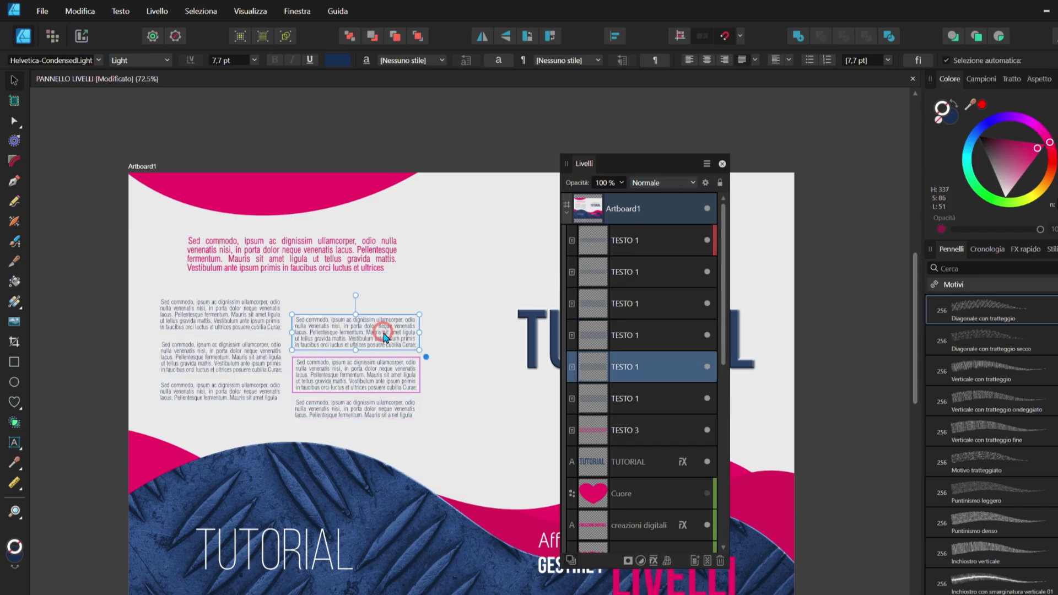
left_click(355, 380)
left_click(356, 331)
left_click(633, 240)
left_click(632, 428, "shift")
right_click(640, 248)
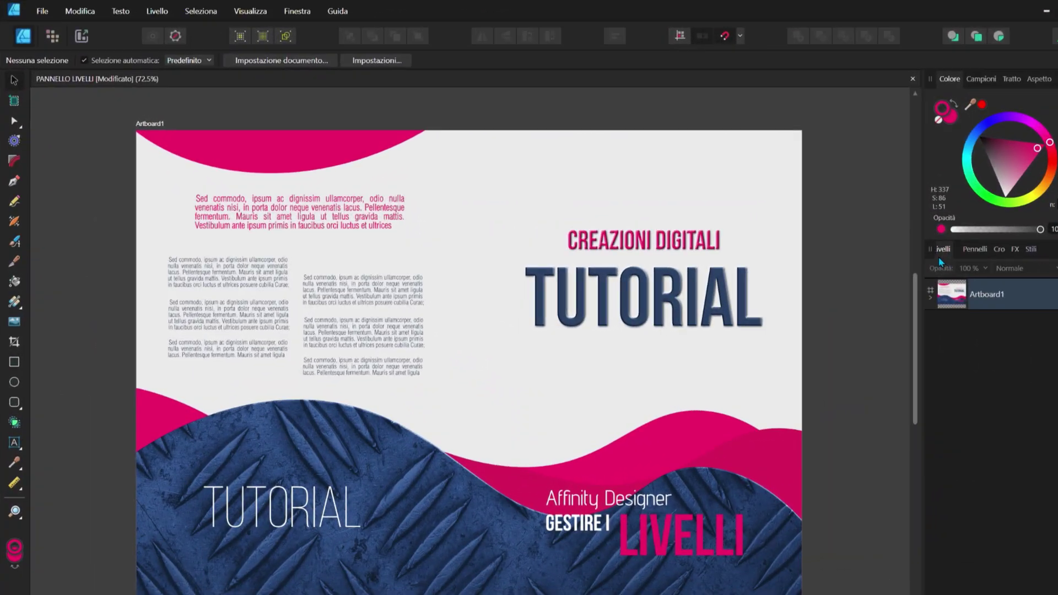
- Undock the layer list so it floats beside the artboard, and expand Artboard1 to list its contents
left_click_drag(937, 257, 763, 162)
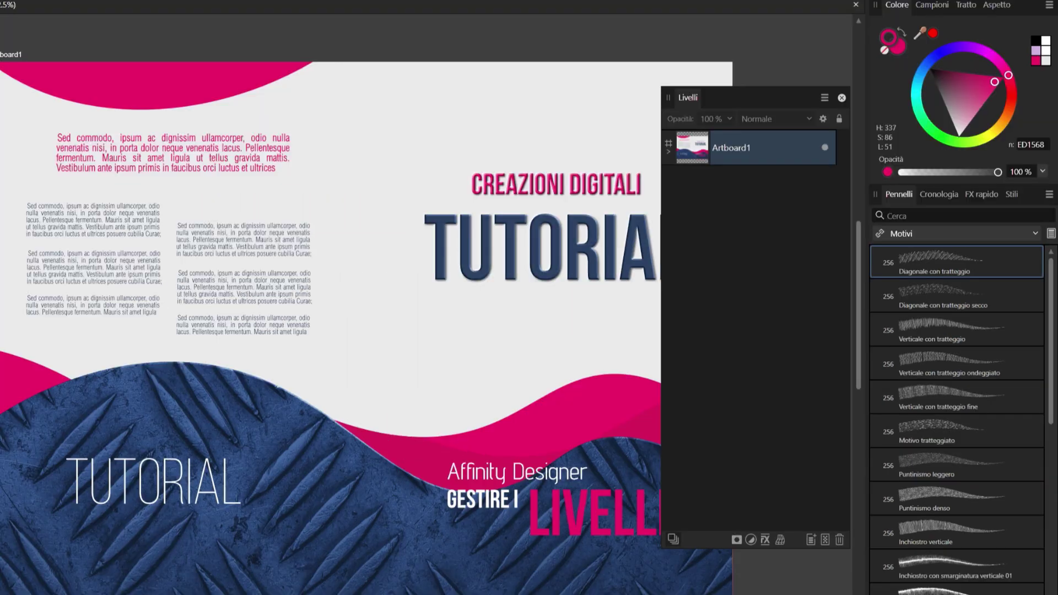
scroll(468, 341, "right", 3)
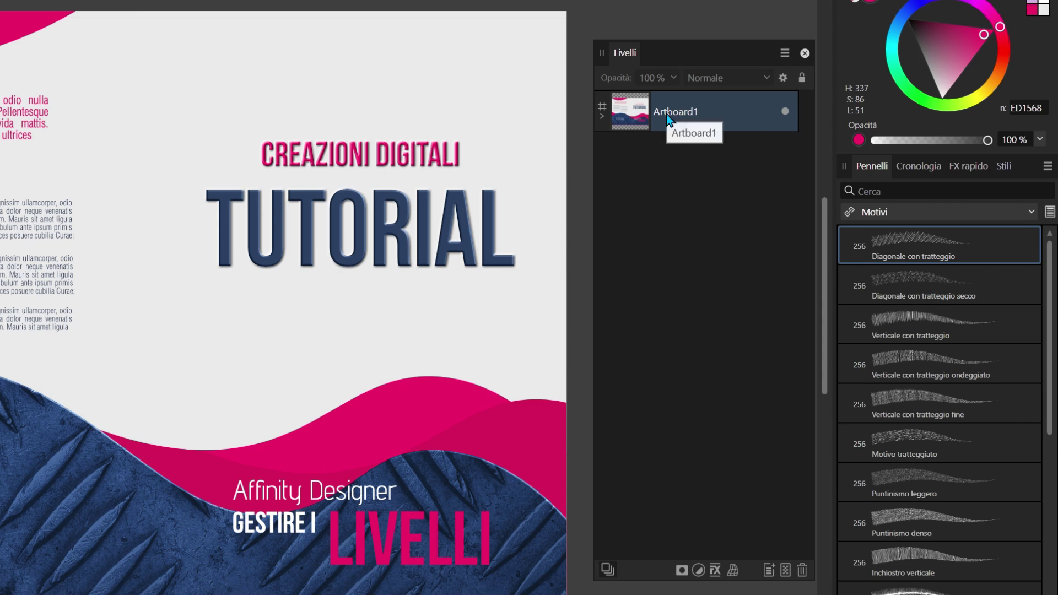
left_click(602, 116)
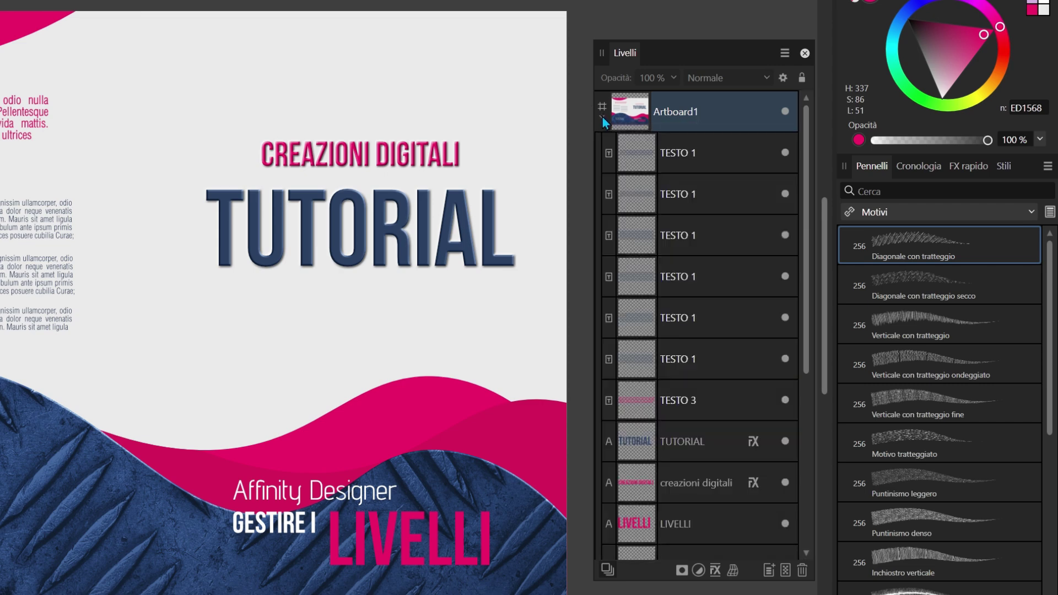
- Look through Artboard1's layer list from the TESTO 1 layers to the sfondo group and compare it with the page
scroll(706, 265, "down", 5)
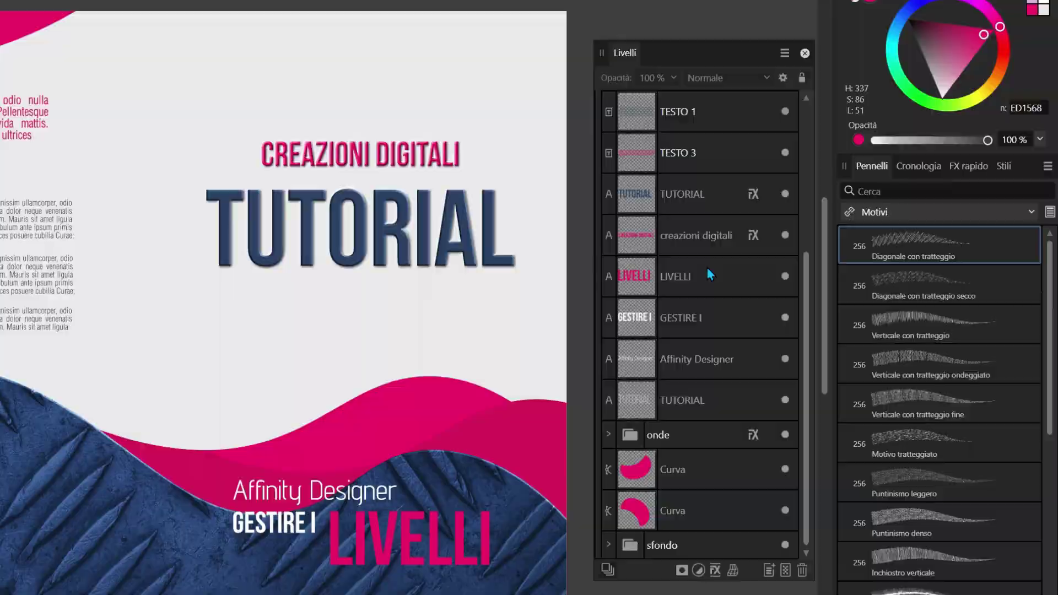
scroll(706, 267, "up", 5)
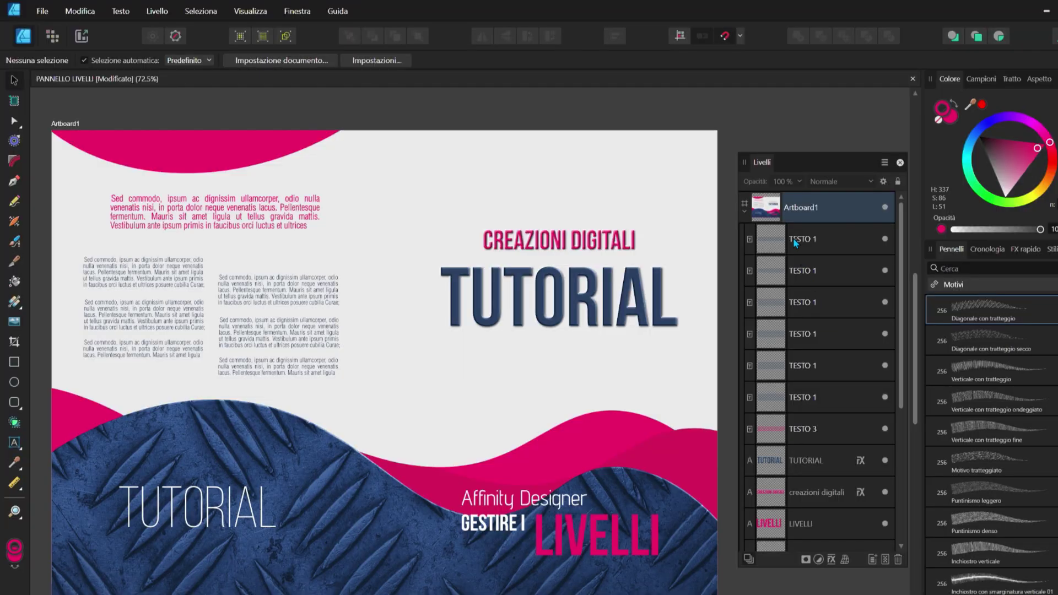
scroll(795, 242, "down", 3)
scroll(792, 254, "down", 1)
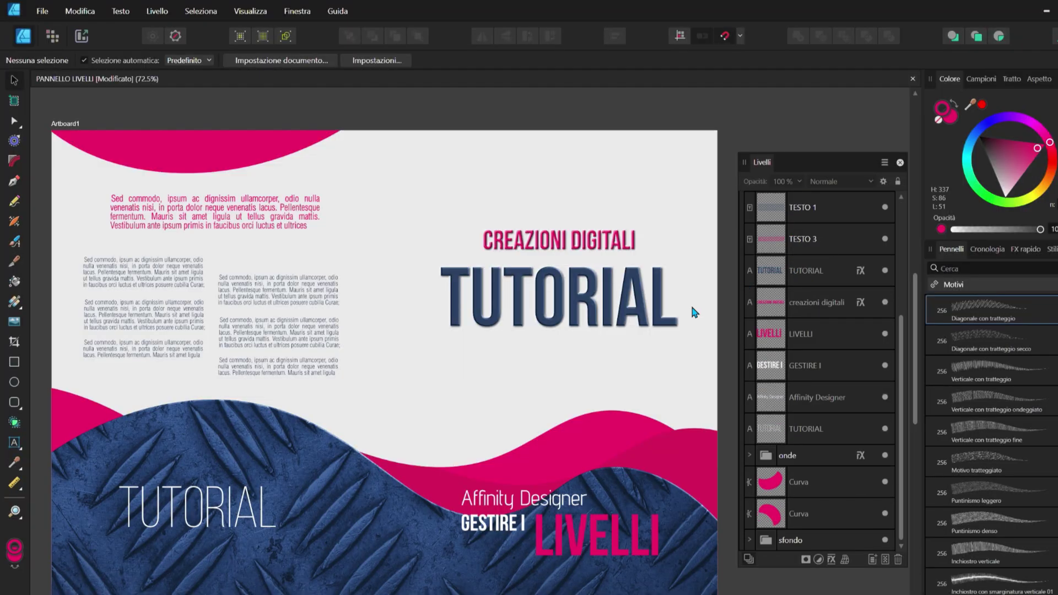
scroll(536, 395, "down", 1)
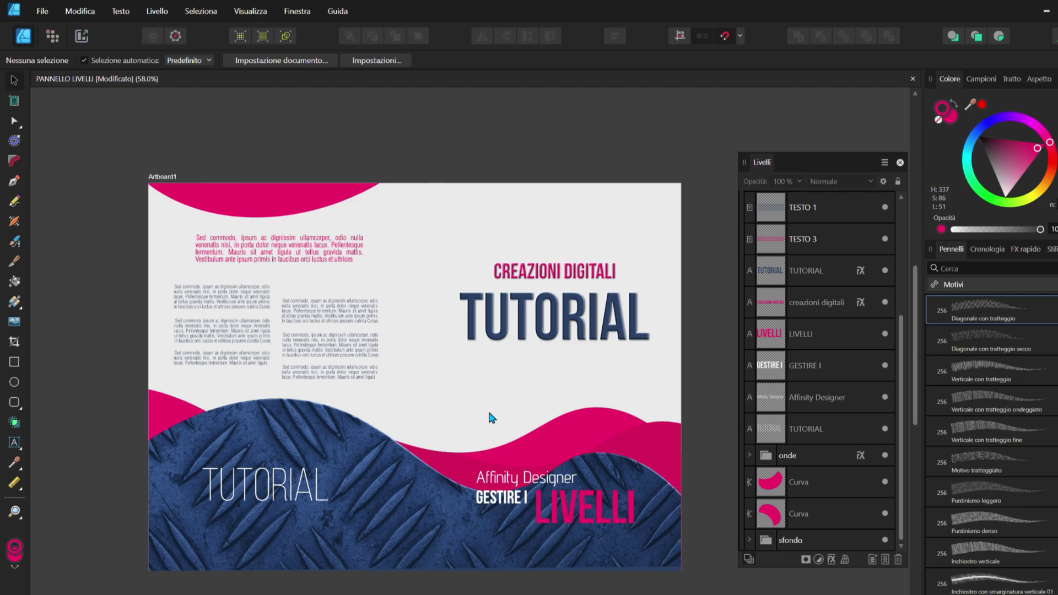
scroll(496, 364, "up", 1)
- Select the large TUTORIAL title on the page to locate its layer, clear the selection, and review the remaining layers
left_click(611, 329)
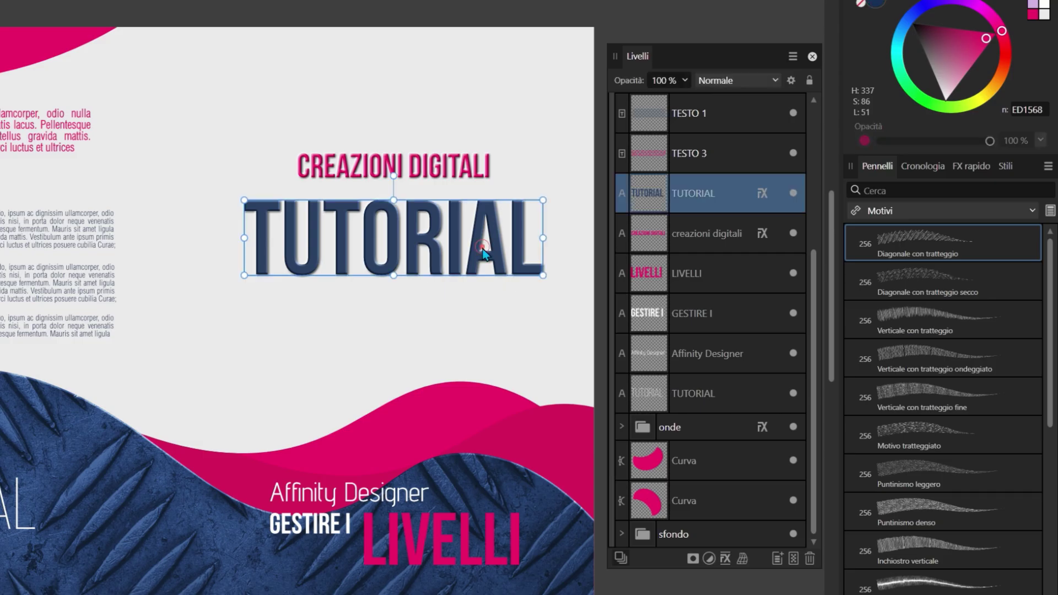
left_click(441, 6)
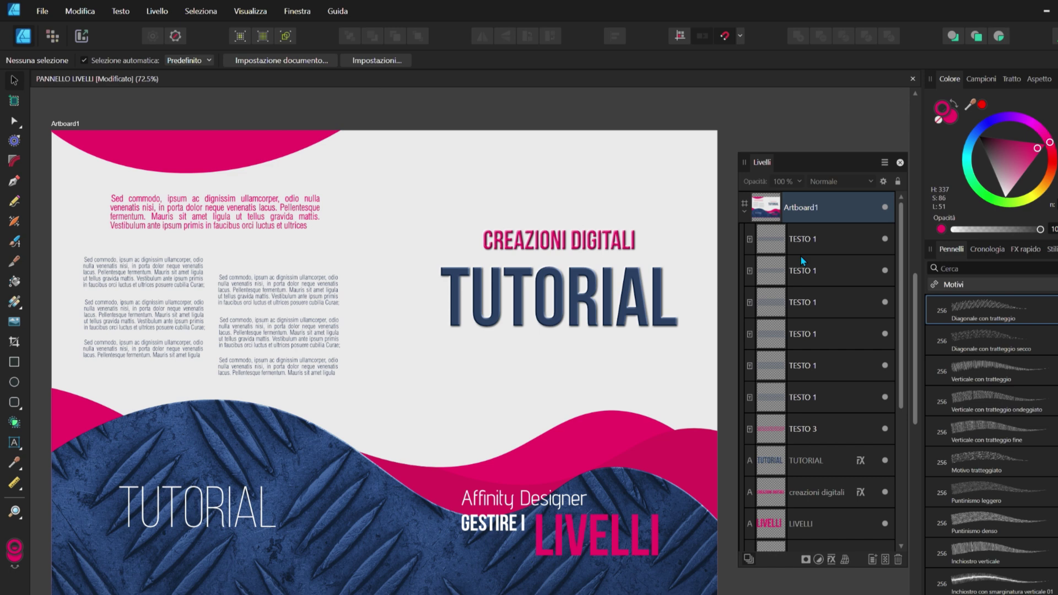
scroll(793, 240, "down", 5)
scroll(534, 393, "down", 1)
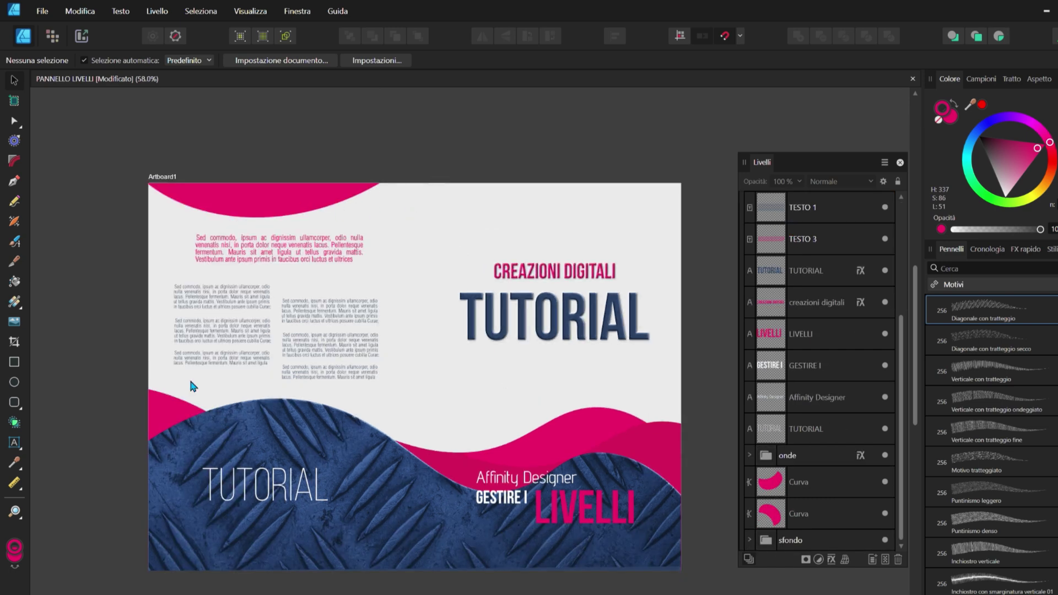
scroll(495, 360, "up", 1)
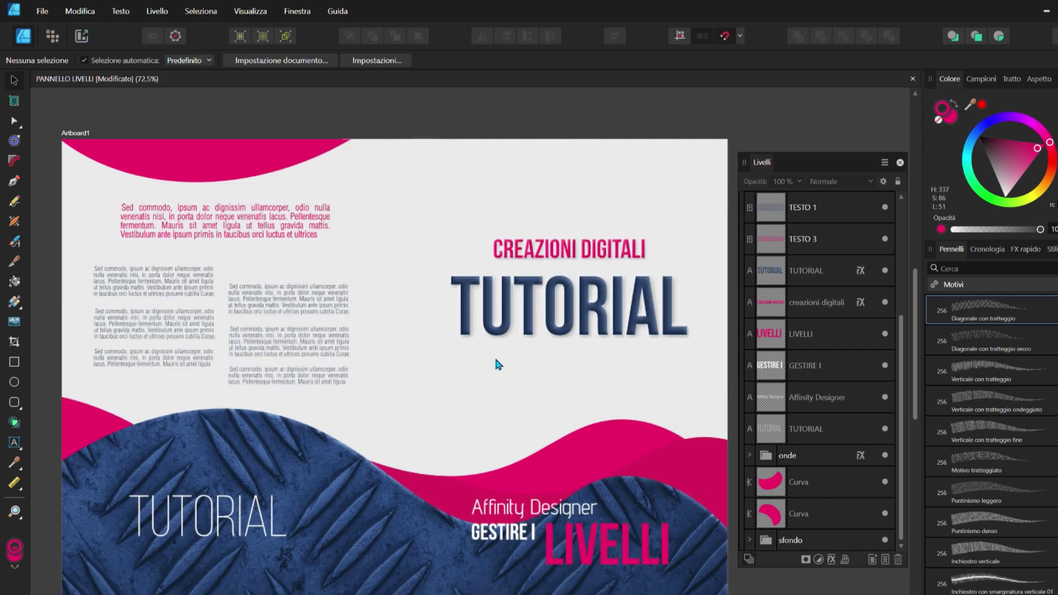
left_click(640, 318)
left_click(692, 103)
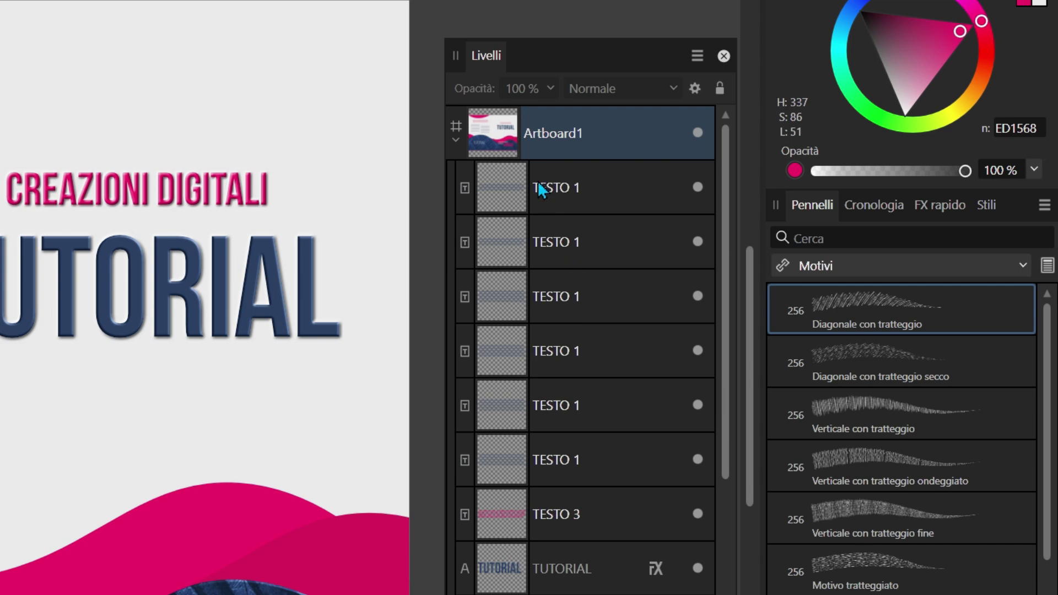
- Select text frames of the second column, the TUTORIAL and CREAZIONI DIGITALI titles, and the upper pink curve one after another on the page
scroll(538, 182, "down", 5)
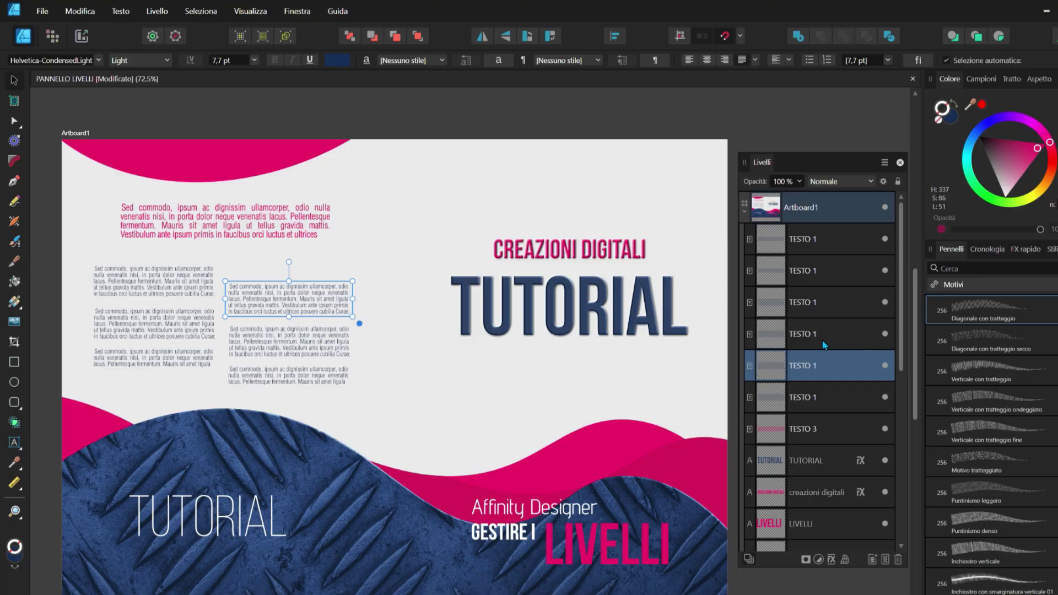
left_click(289, 346)
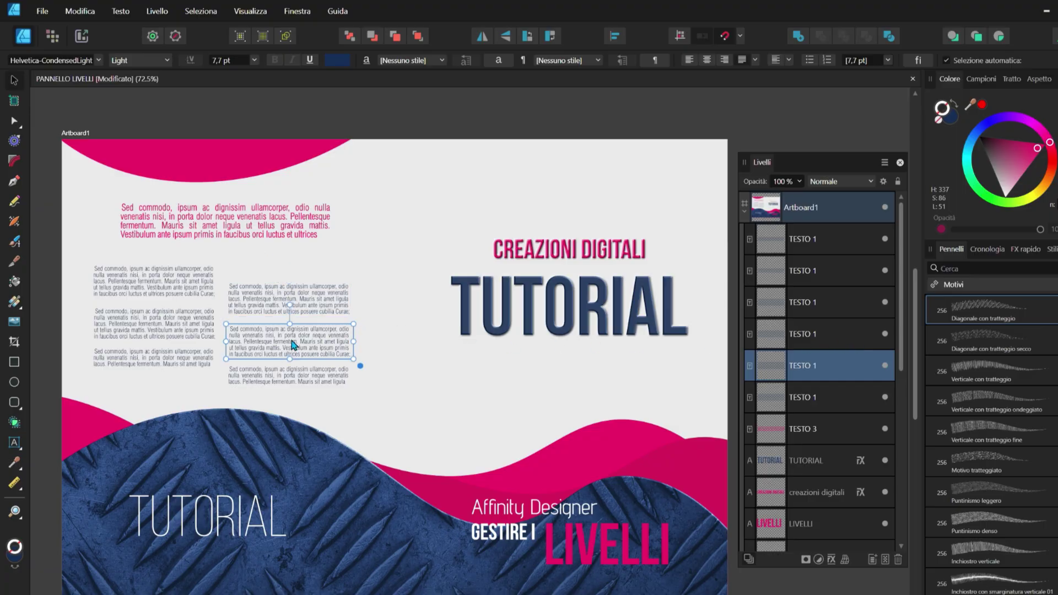
left_click(292, 385)
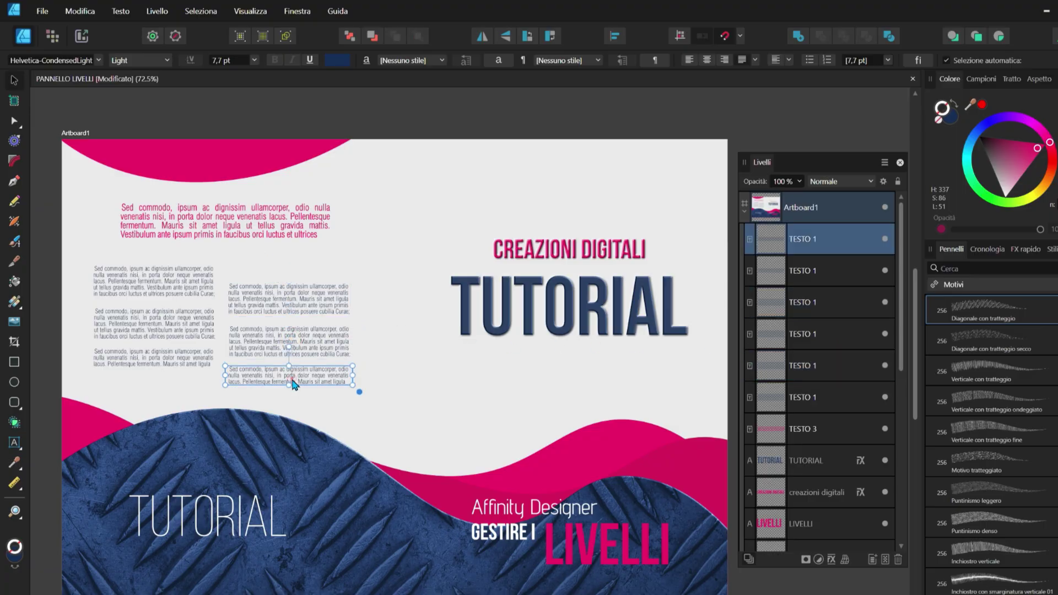
left_click(537, 308)
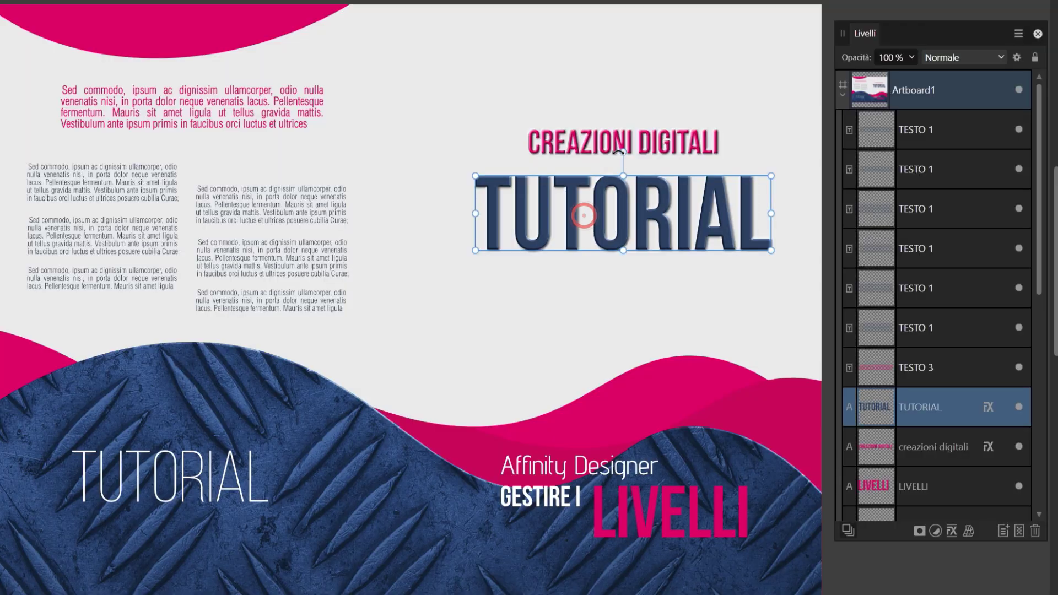
left_click(577, 259)
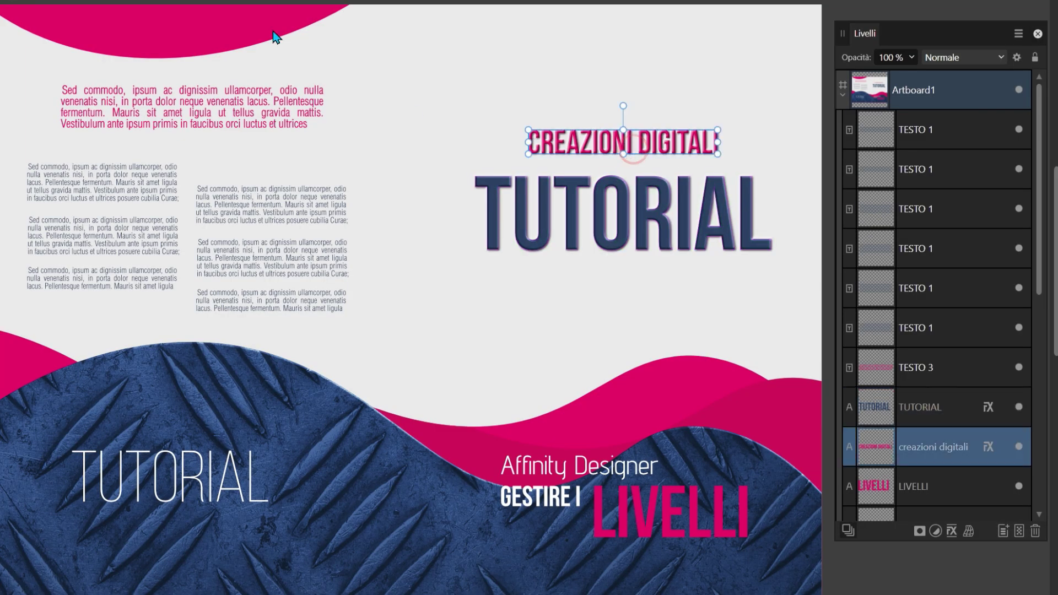
left_click(254, 31)
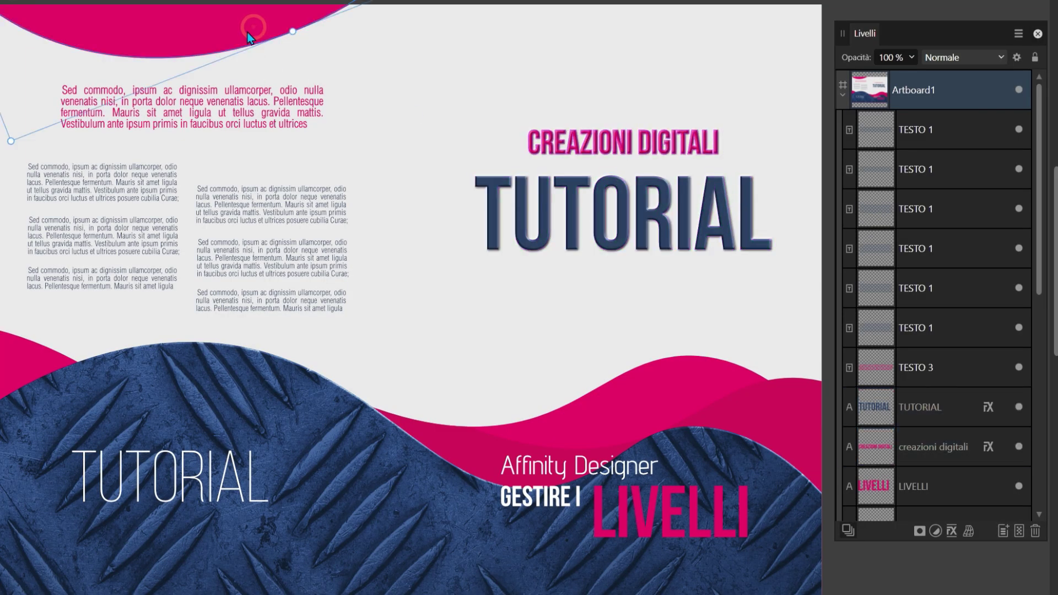
left_click(233, 34)
- Select the GESTIRE I layer and the first TESTO 1 layer in turn to identify their objects on the page
scroll(859, 251, "down", 5)
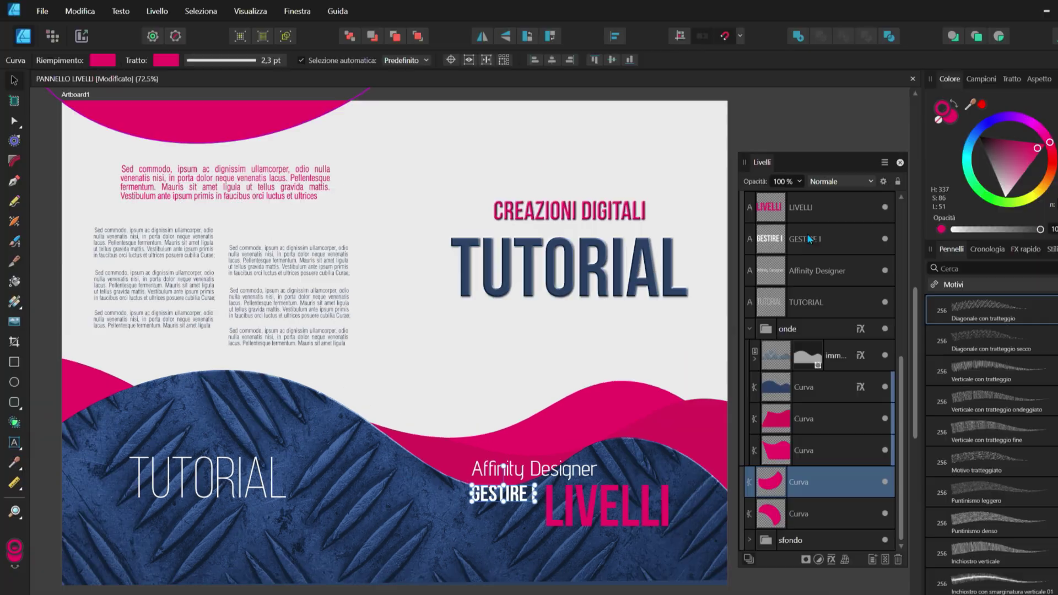
left_click(788, 240)
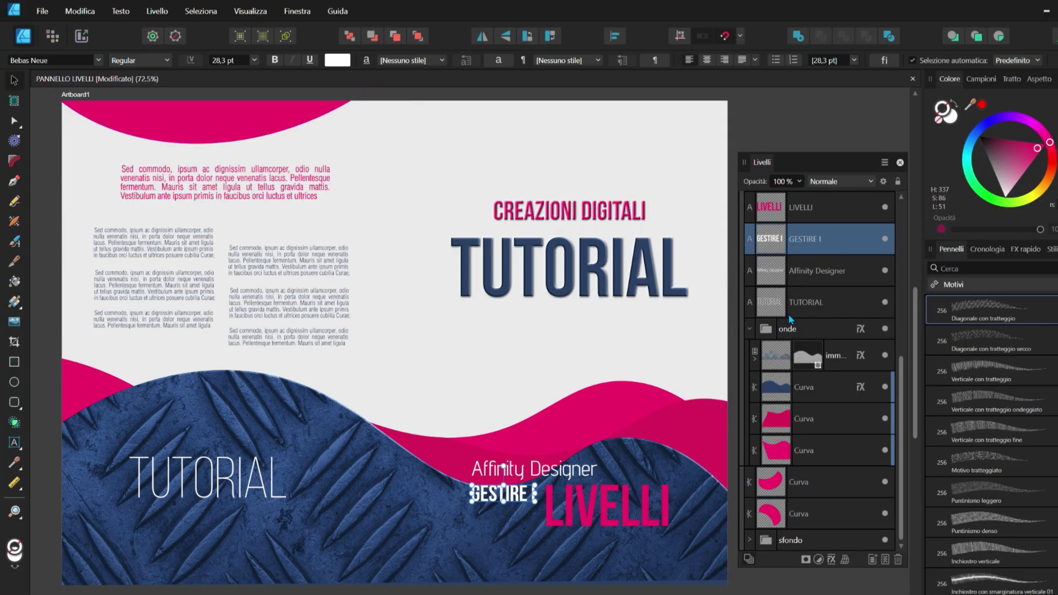
scroll(780, 267, "up", 5)
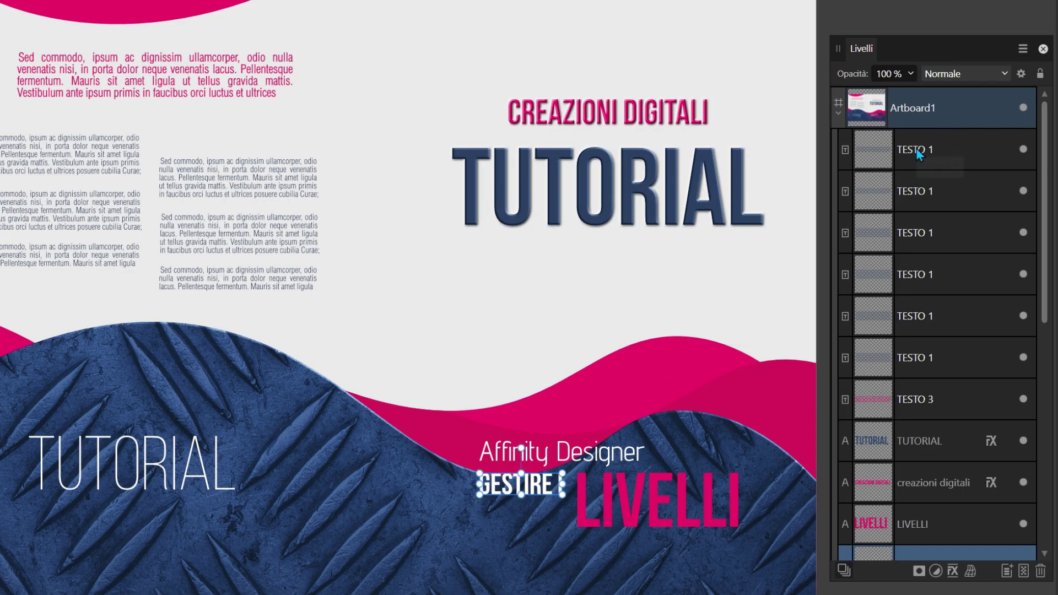
left_click(889, 153)
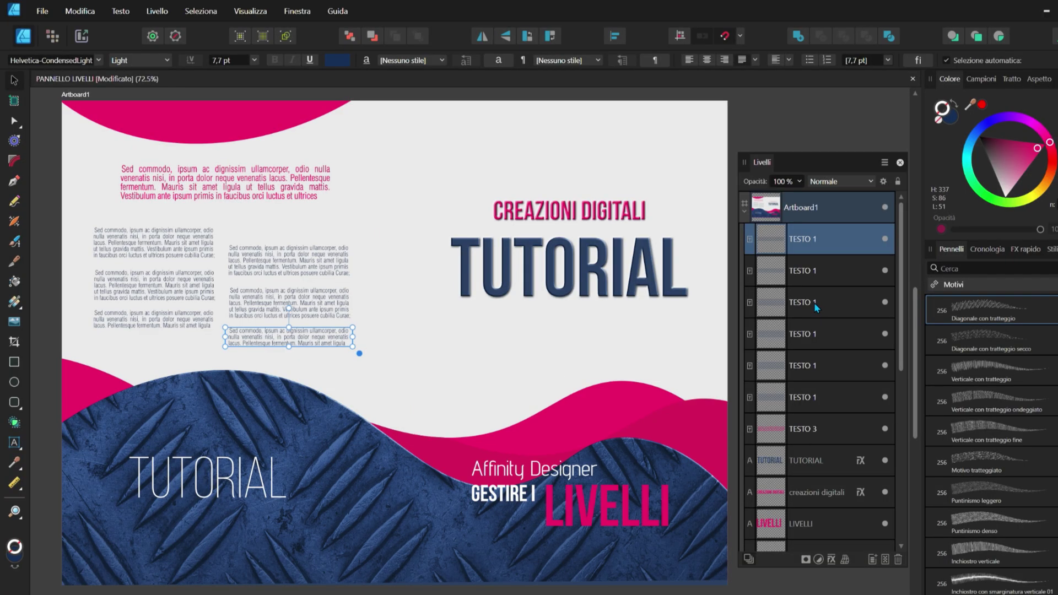
- Select several TESTO 1 layers one at a time, ending on the first, to match each with its text frame
left_click(934, 237)
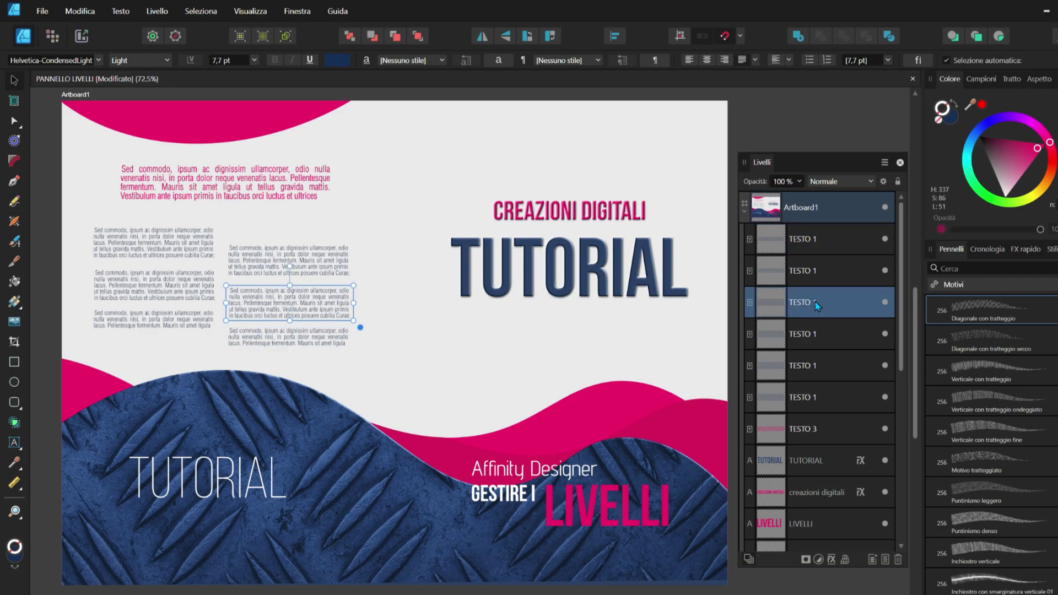
left_click(782, 335)
left_click(802, 304)
left_click(814, 268)
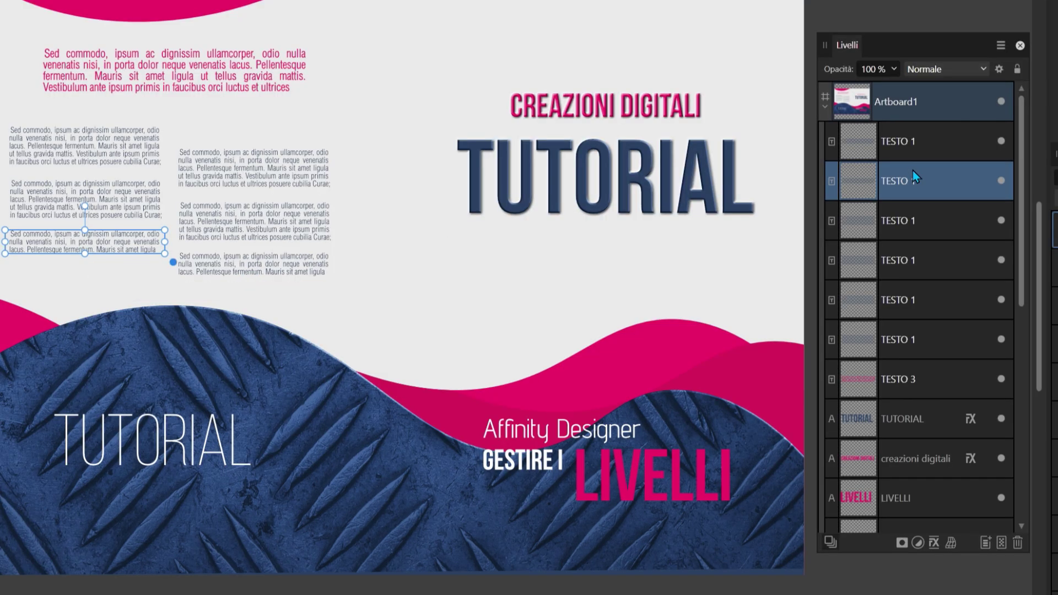
key("Down")
key("Down")
key("Down")
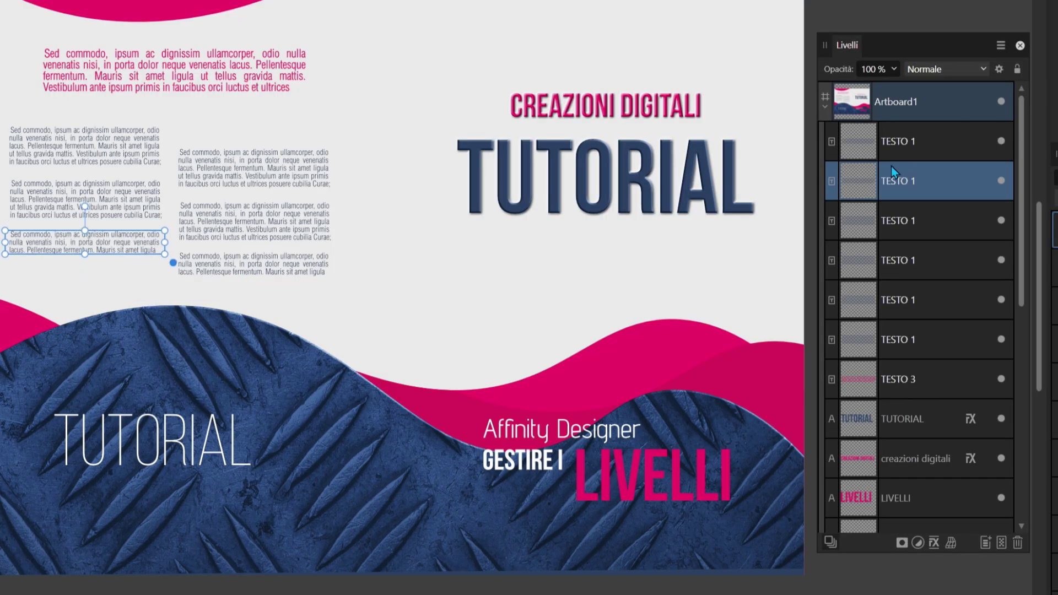
left_click(926, 132)
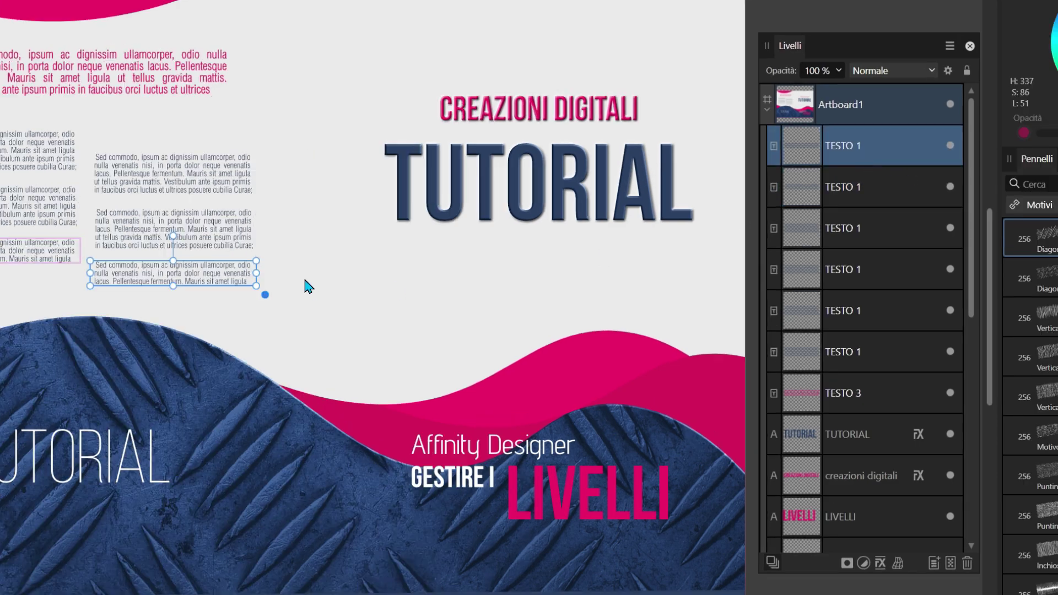
- Select the three text frames of the second text column together on the page
left_click(237, 178)
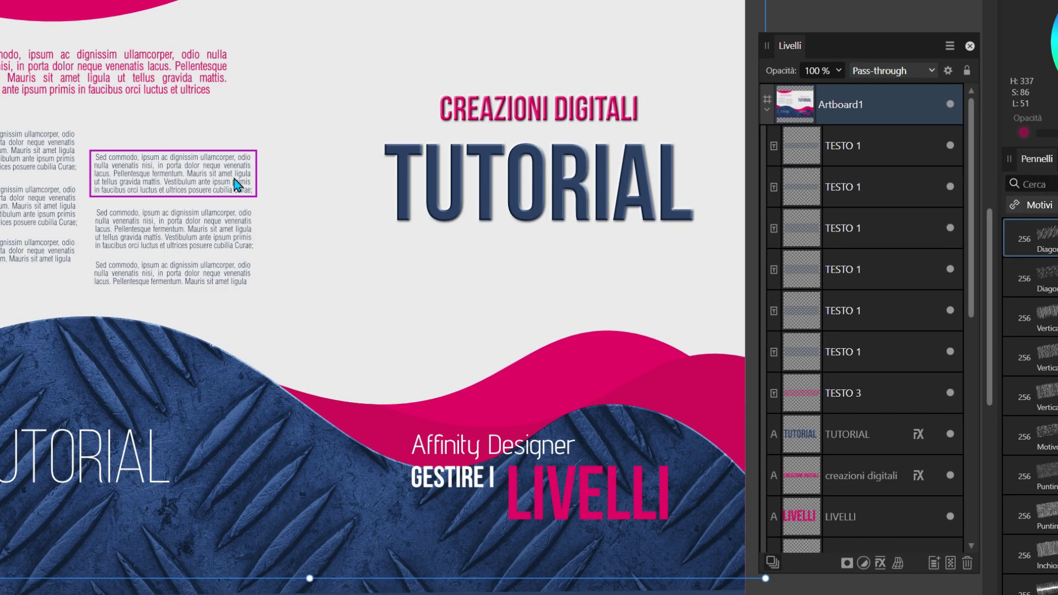
left_click(218, 238, "shift")
left_click(209, 274, "shift")
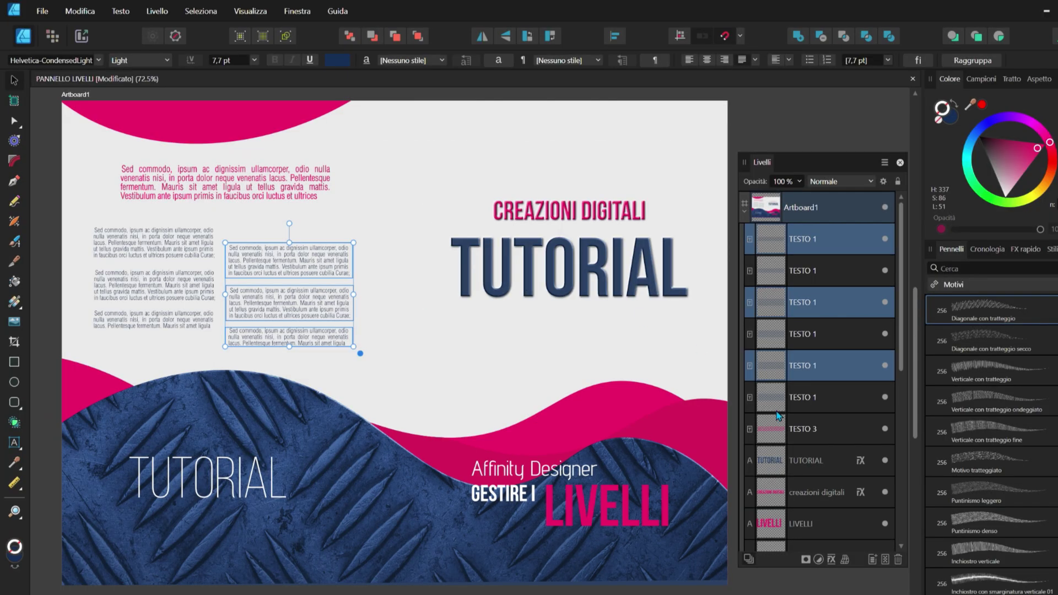
- Select the second through sixth TESTO 1 layers together, and change the selection to only the first two TESTO 1 layers
left_click(809, 391)
left_click_drag(817, 270, 823, 396)
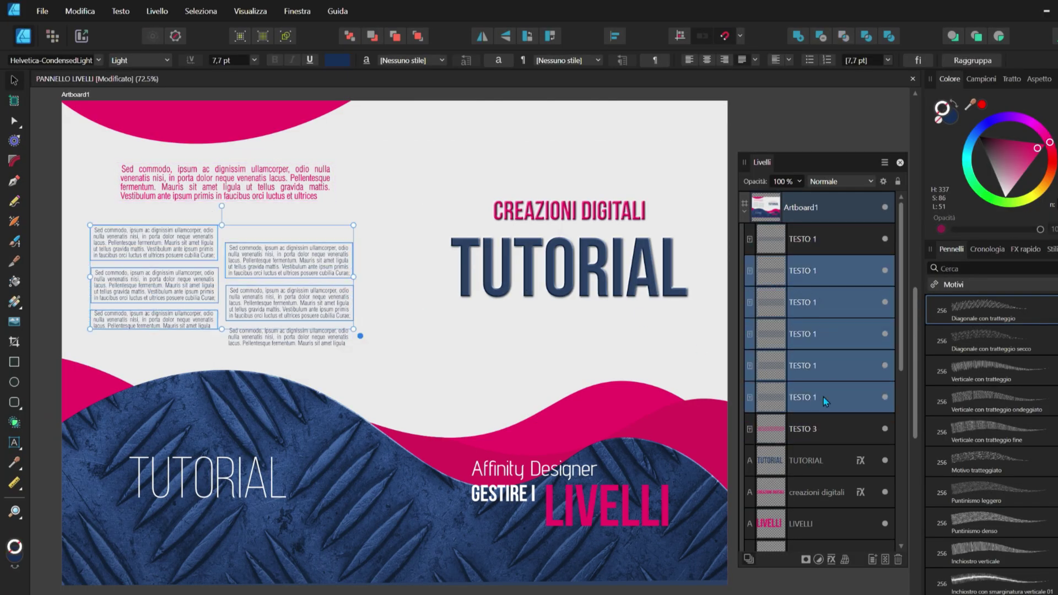
left_click(830, 239, "shift")
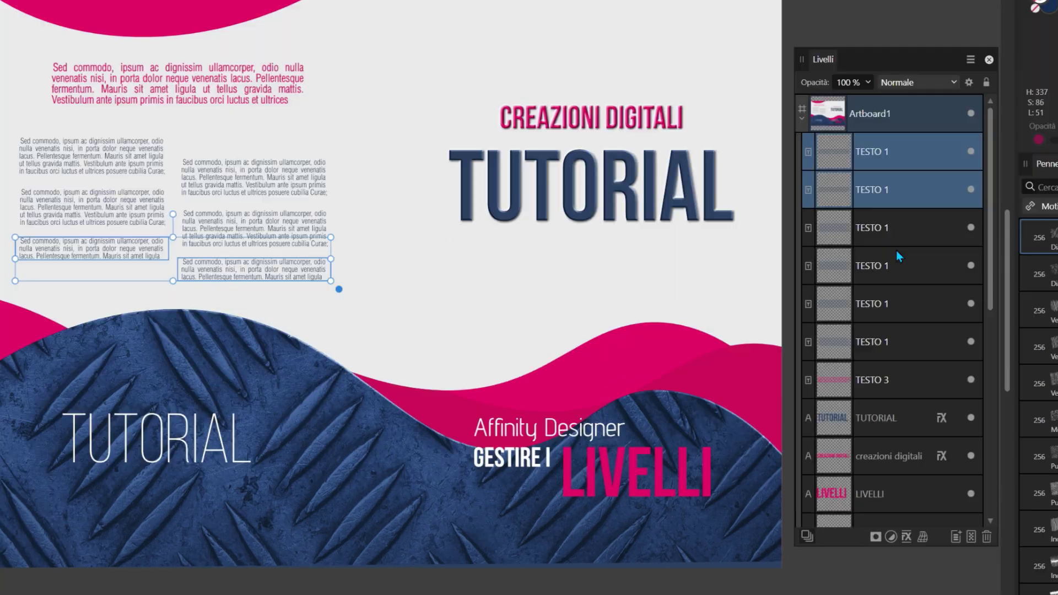
- Select all six TESTO 1 layers as a range and try to move their text frames together on the page
left_click(808, 240)
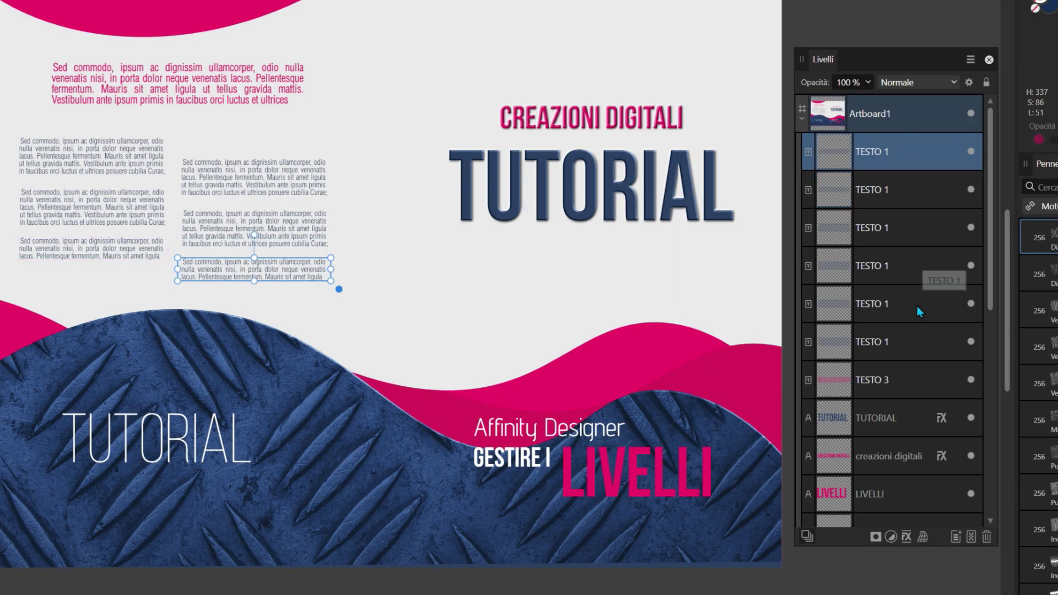
left_click(877, 341, "shift")
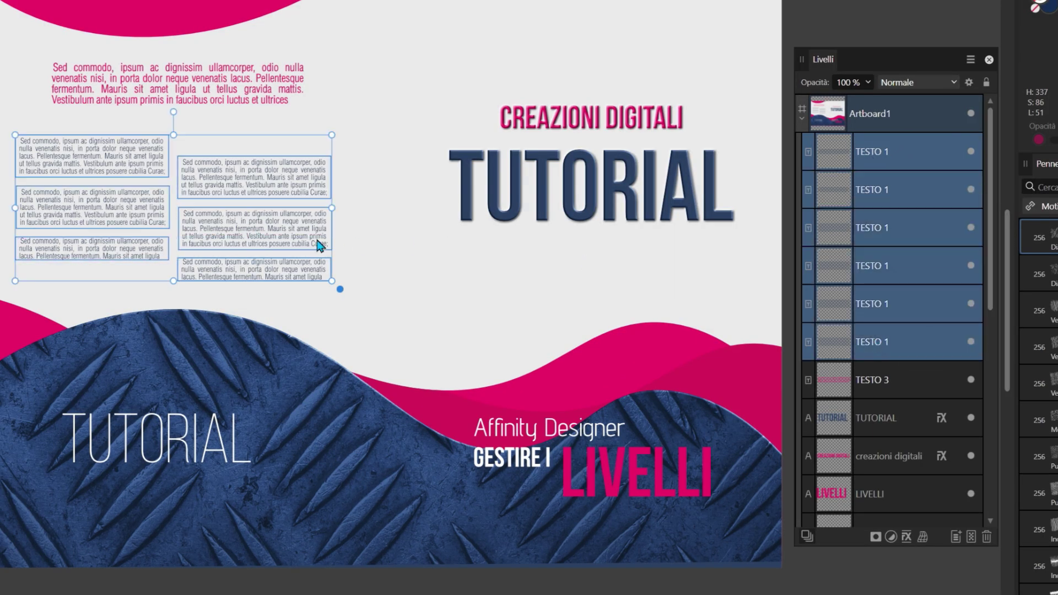
mouse_move(284, 214)
left_mouse_down()
mouse_move(276, 218)
mouse_move(397, 220)
mouse_move(292, 226)
left_mouse_up()
left_click(551, 308)
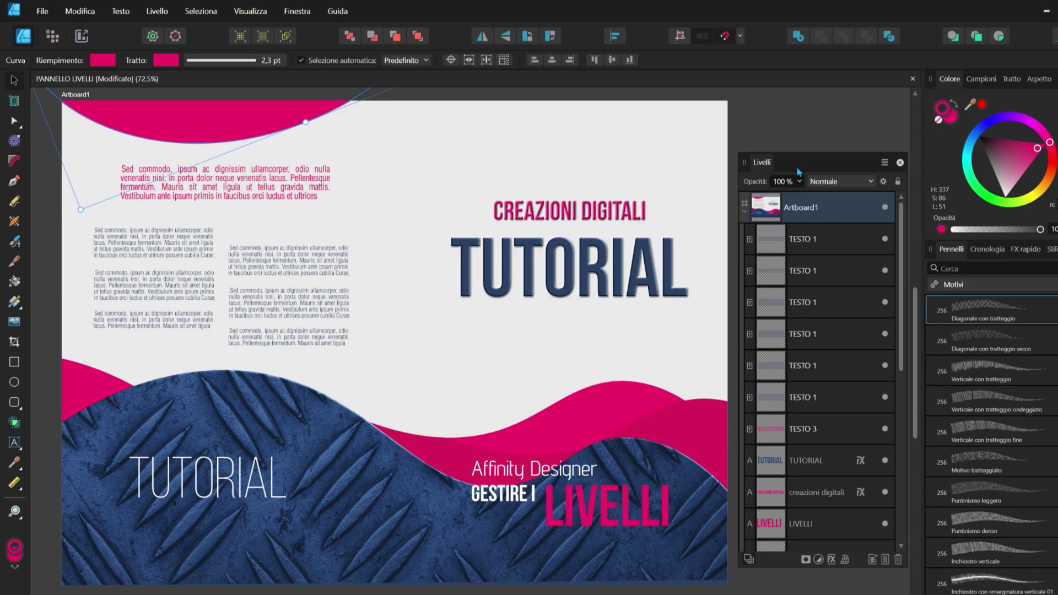
- Draw a magenta heart on the front cover and position it so it overlaps the start of the large TUTORIAL title
left_click_drag(797, 171, 826, 146)
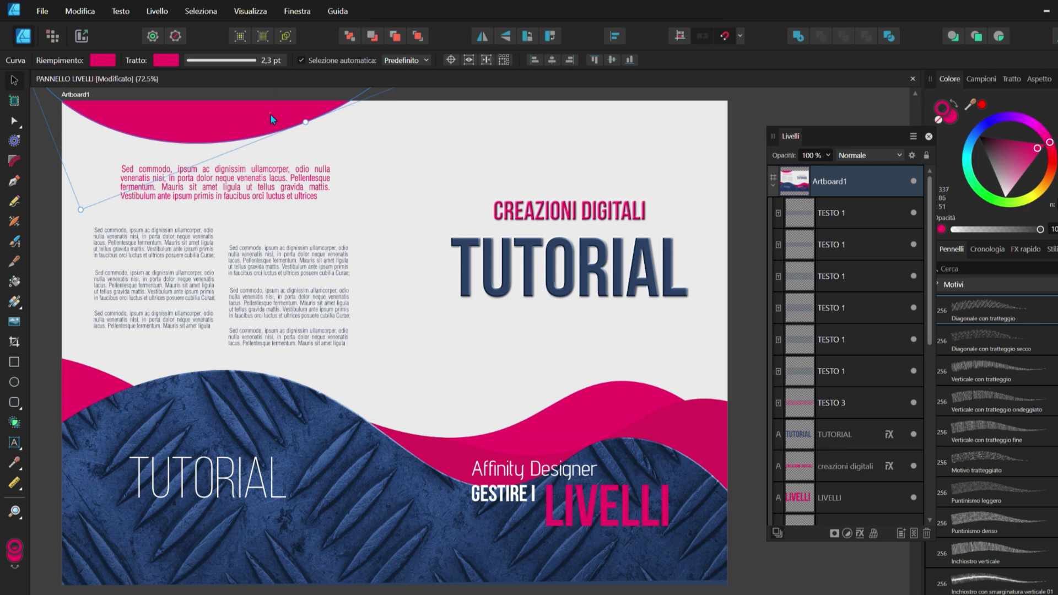
left_click(14, 401)
left_click(60, 366)
left_click_drag(379, 243, 573, 390)
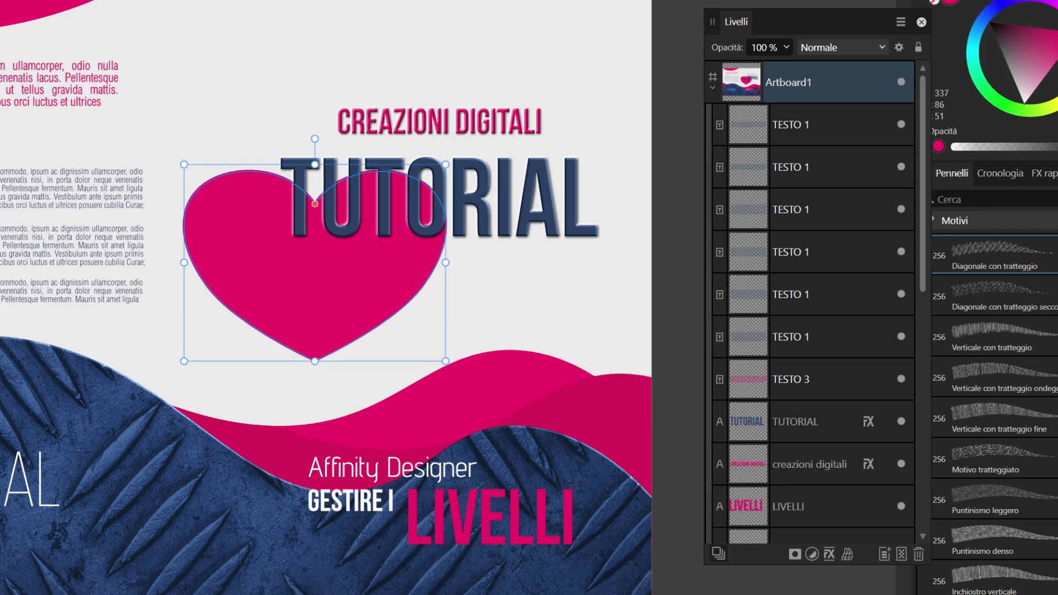
scroll(826, 149, "down", 10)
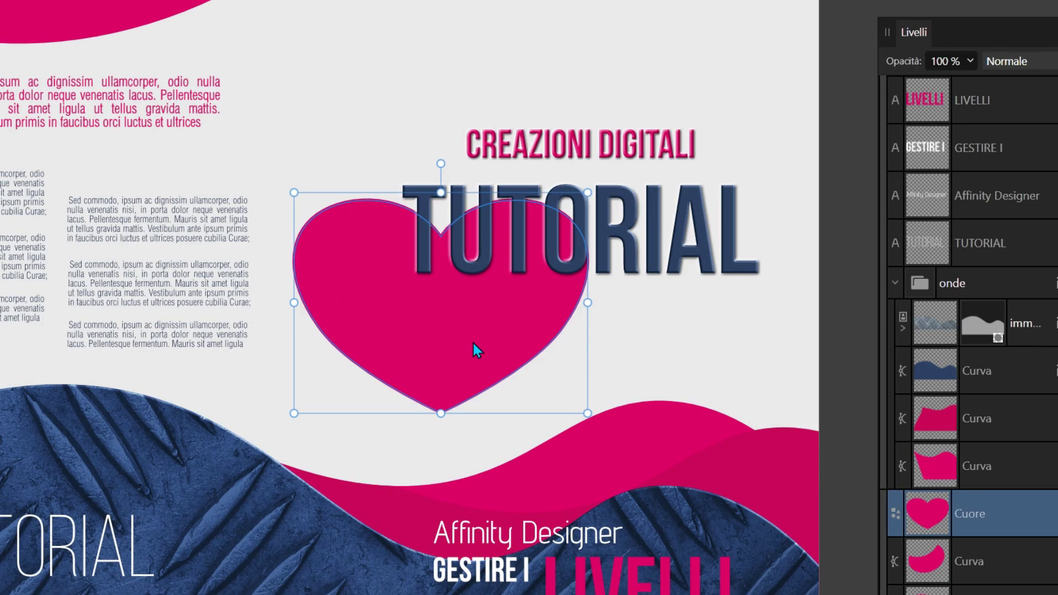
left_click_drag(331, 287, 434, 285)
left_click_drag(578, 336, 470, 322)
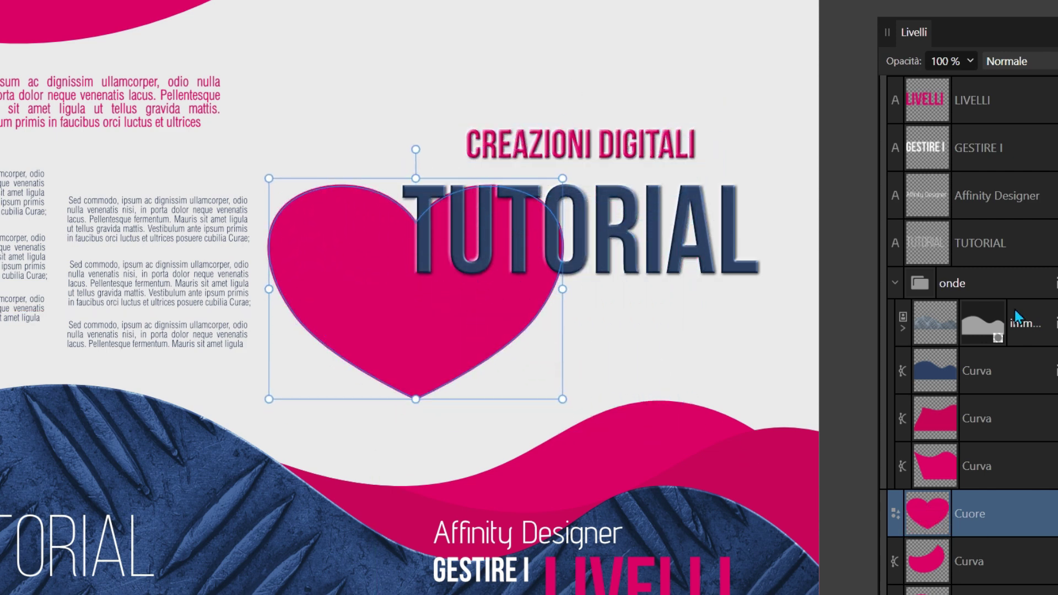
- Select the blue TUTORIAL title layer and the Cuore layer in turn to compare their stacking order
scroll(1014, 303, "up", 10)
left_click(925, 483)
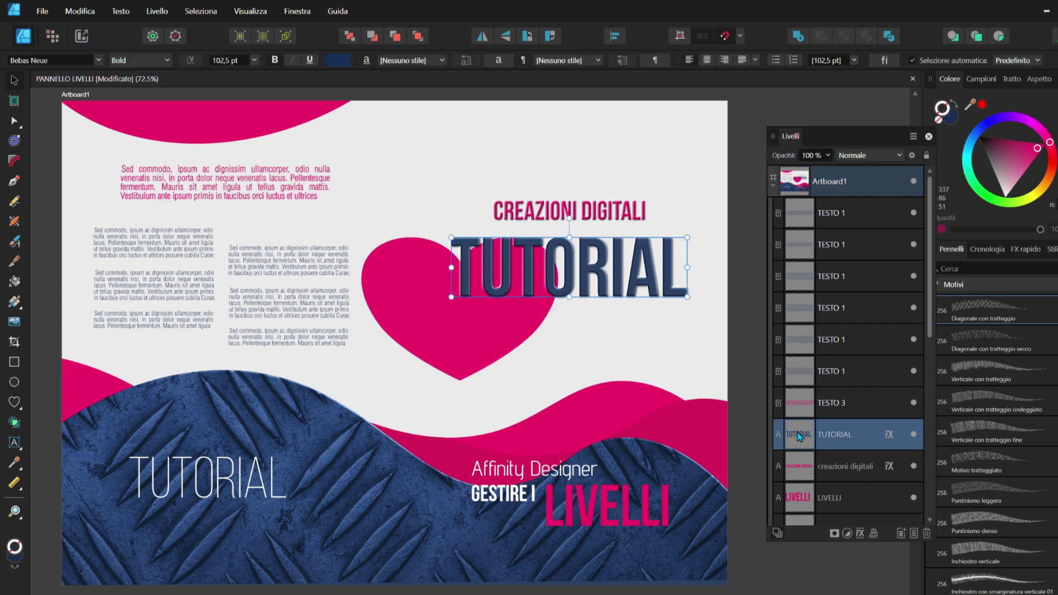
scroll(797, 435, "down", 5)
left_click(810, 429)
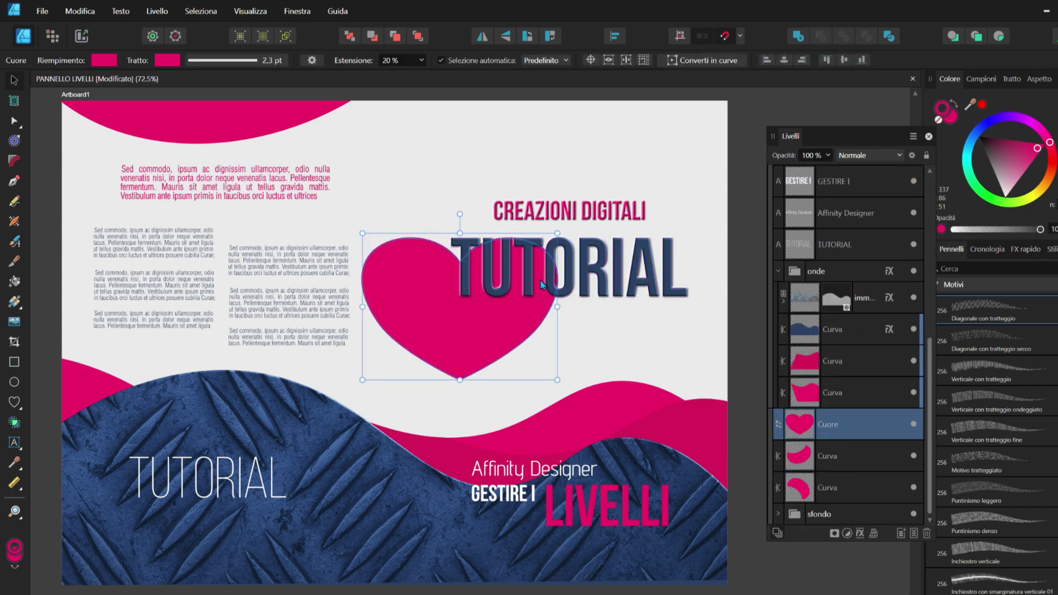
- Move the Cuore layer directly above the blue TUTORIAL layer and place the heart over most of the title
left_click_drag(834, 430, 845, 308)
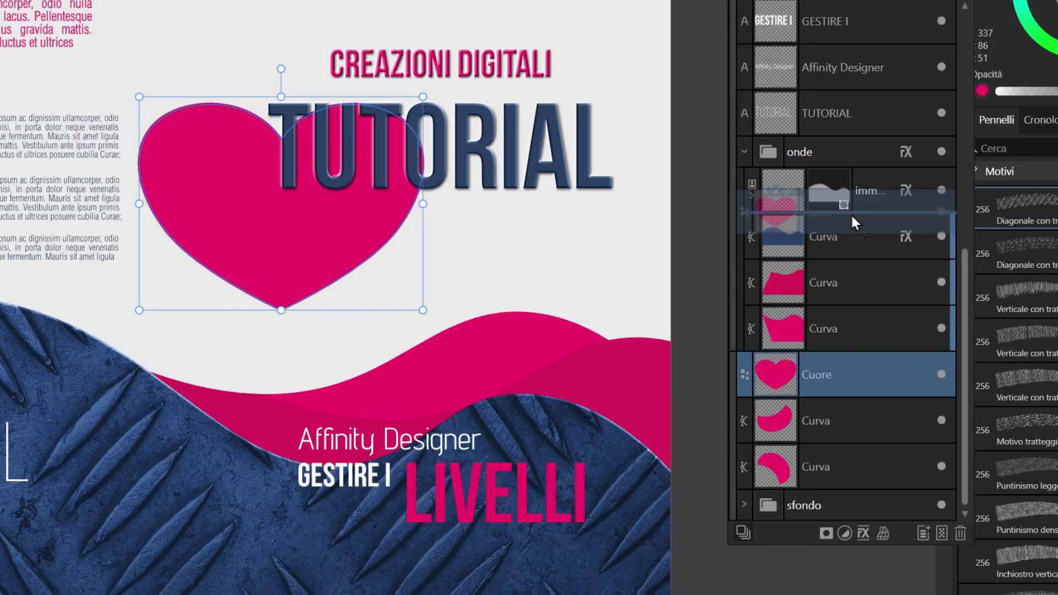
left_click_drag(841, 201, 845, 366)
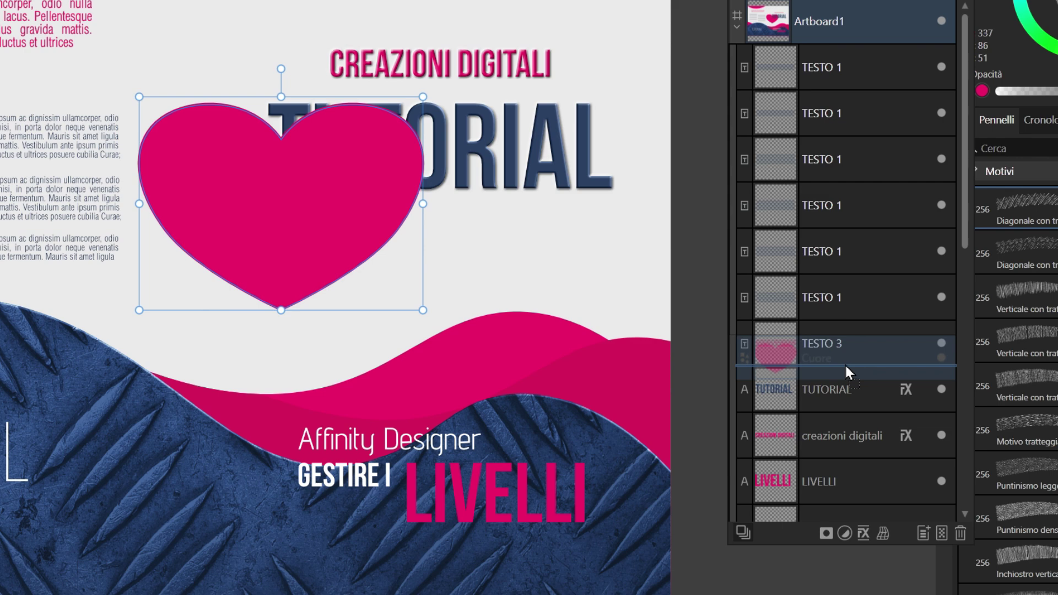
left_click_drag(844, 363, 840, 369)
left_click_drag(342, 236, 533, 289)
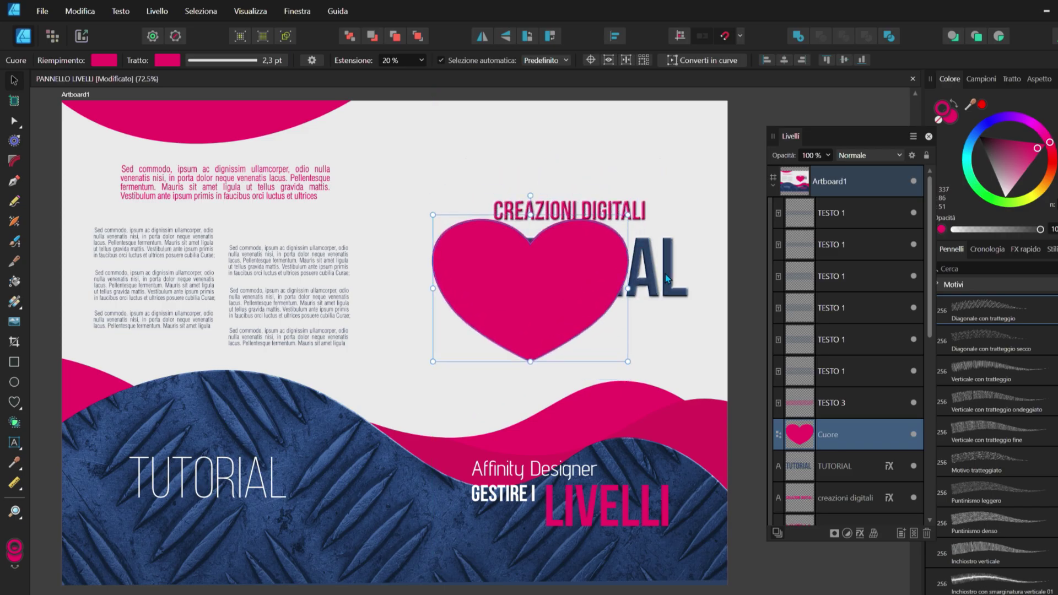
scroll(666, 273, "up", 2)
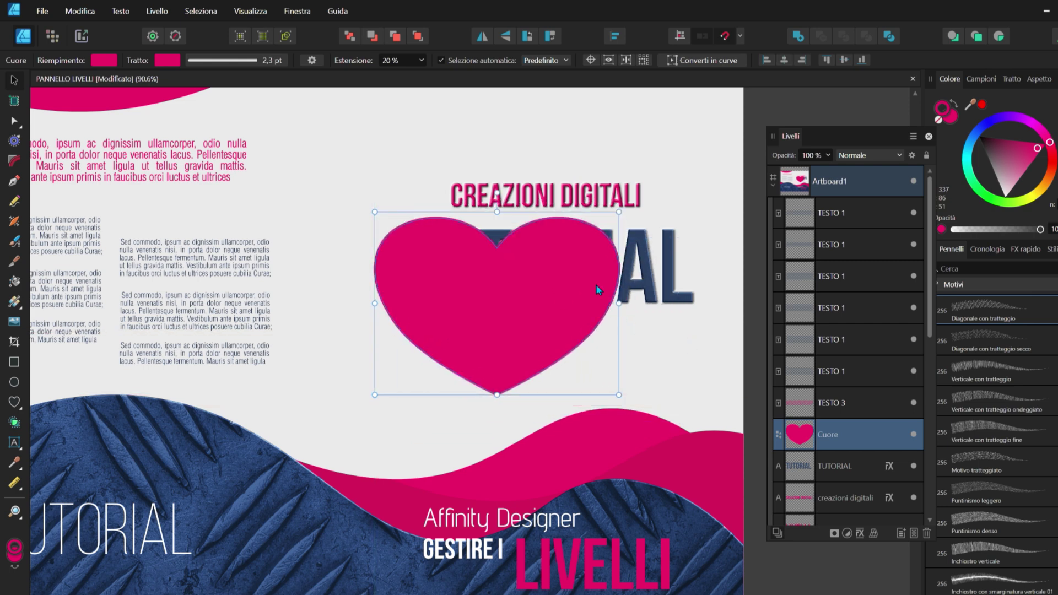
left_click_drag(491, 326, 492, 331)
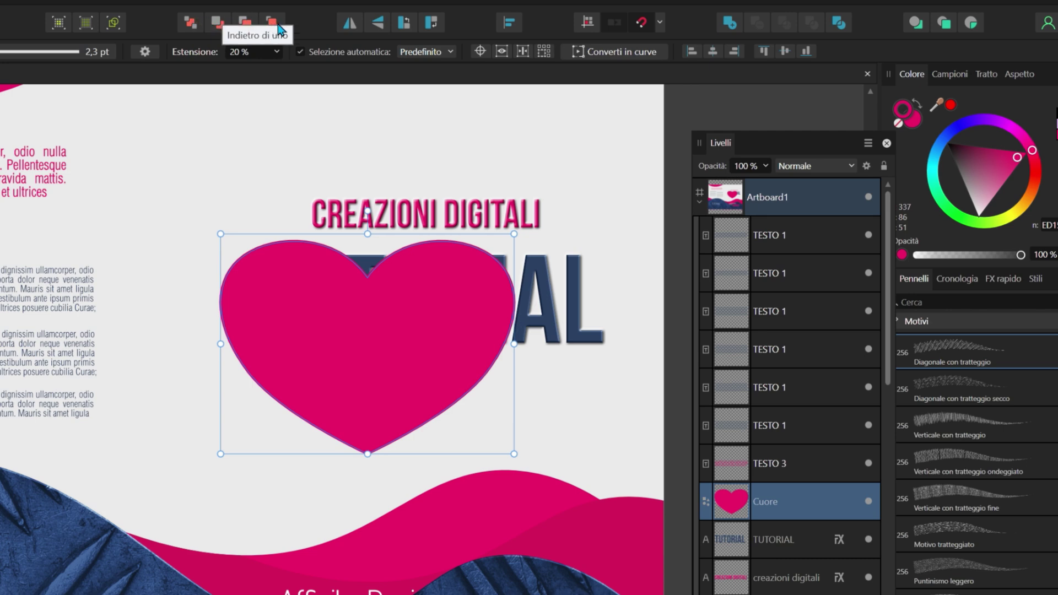
- Try sending the heart to the back and undo it, and move it back one level and forward again
left_click(188, 25)
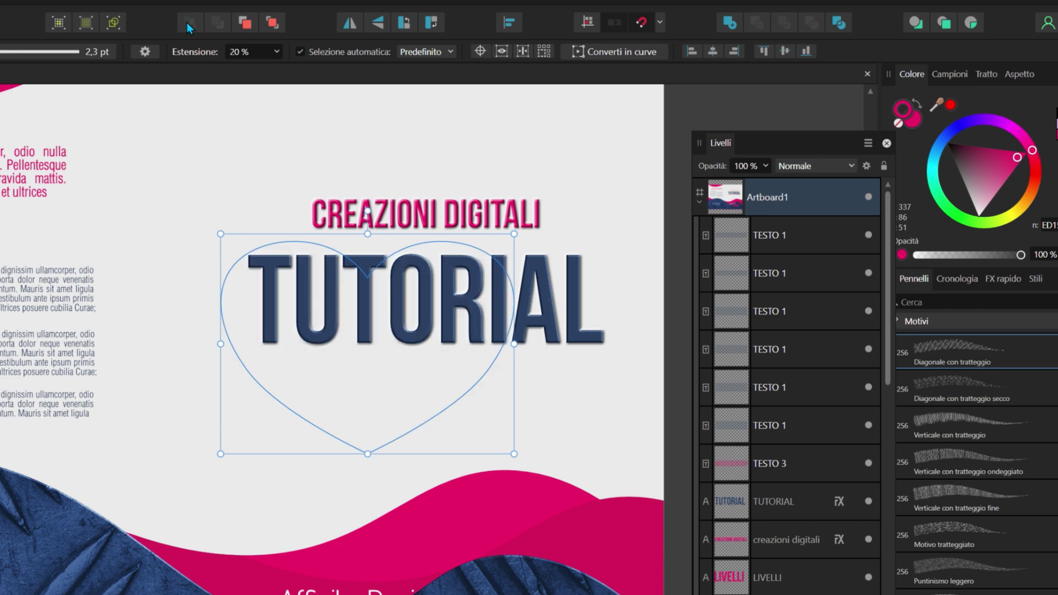
key("ctrl+z")
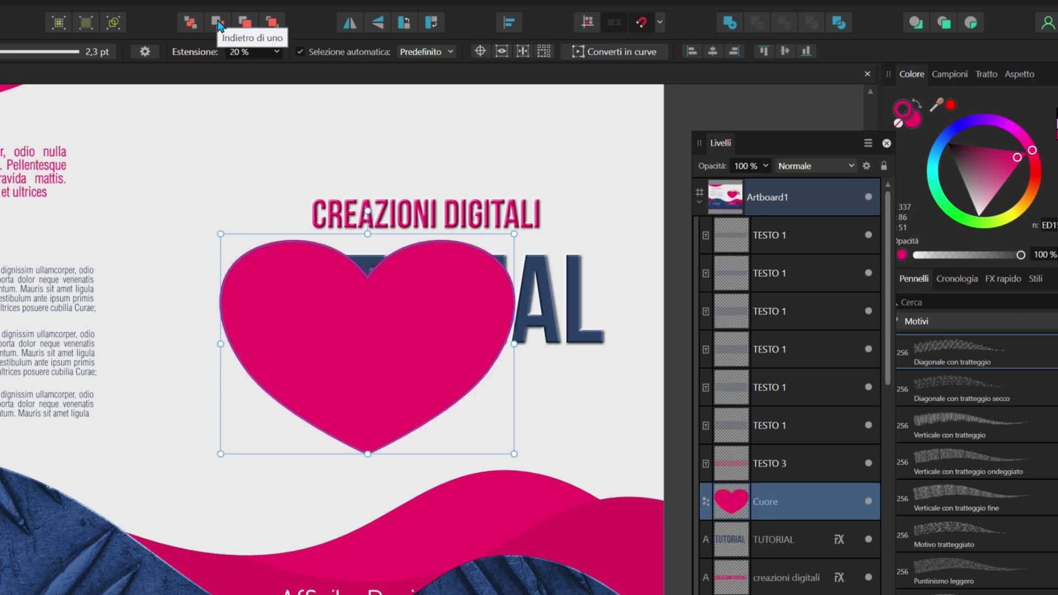
left_click(218, 23)
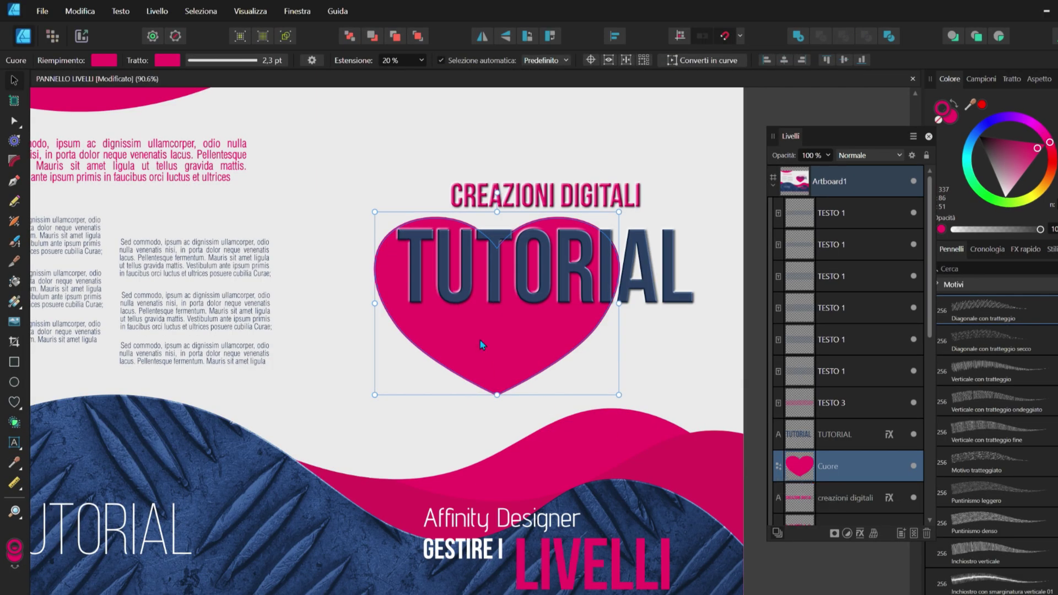
left_click(394, 35)
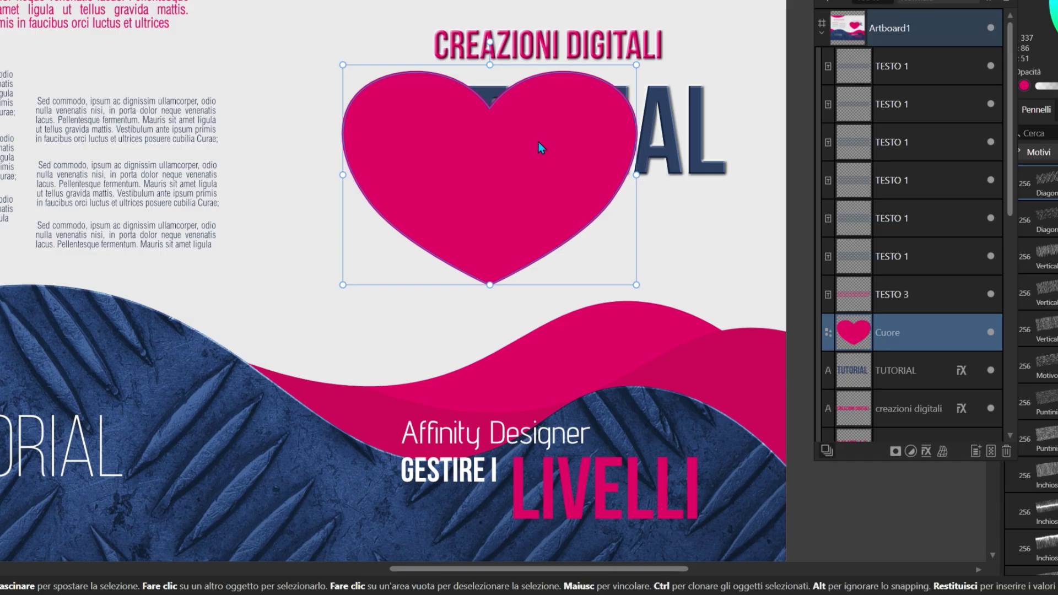
- Send the heart back one level and position it centrally behind the TUTORIAL title, clear of CREAZIONI DIGITALI
right_click(537, 276)
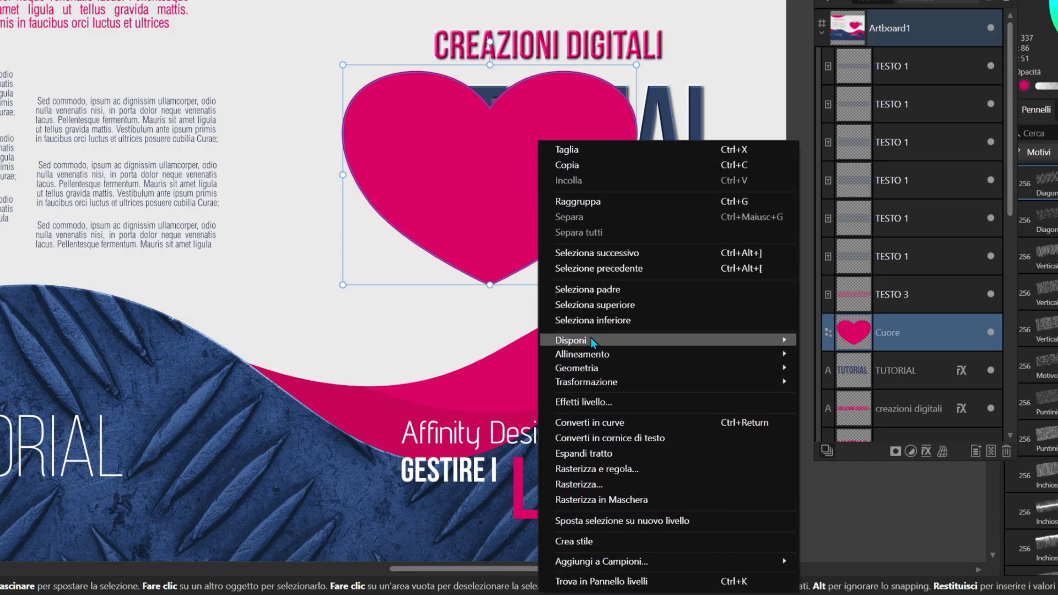
mouse_move(590, 338)
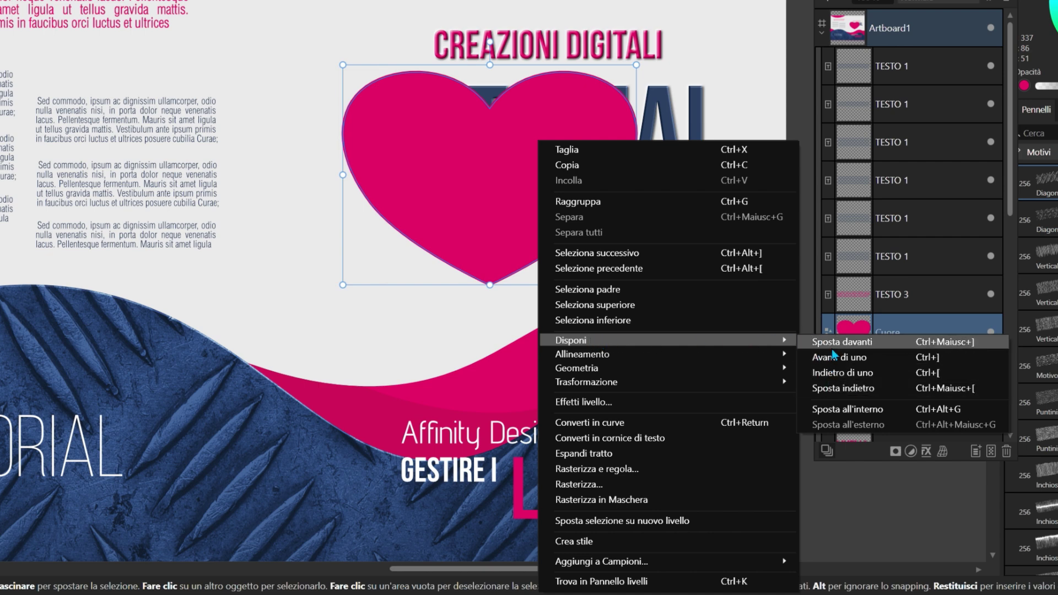
left_click(833, 372)
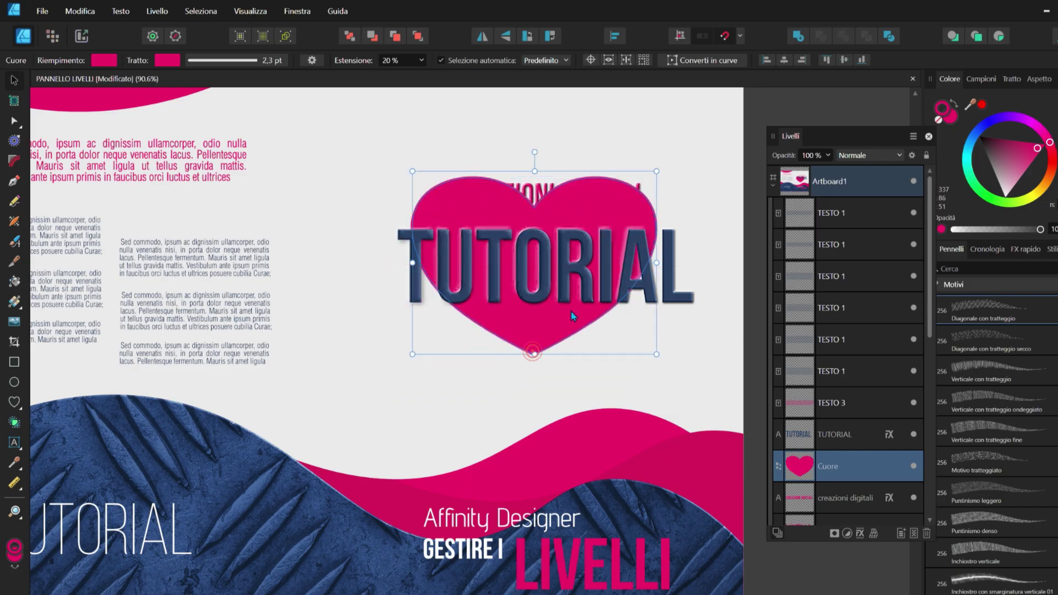
left_click_drag(571, 310, 583, 355)
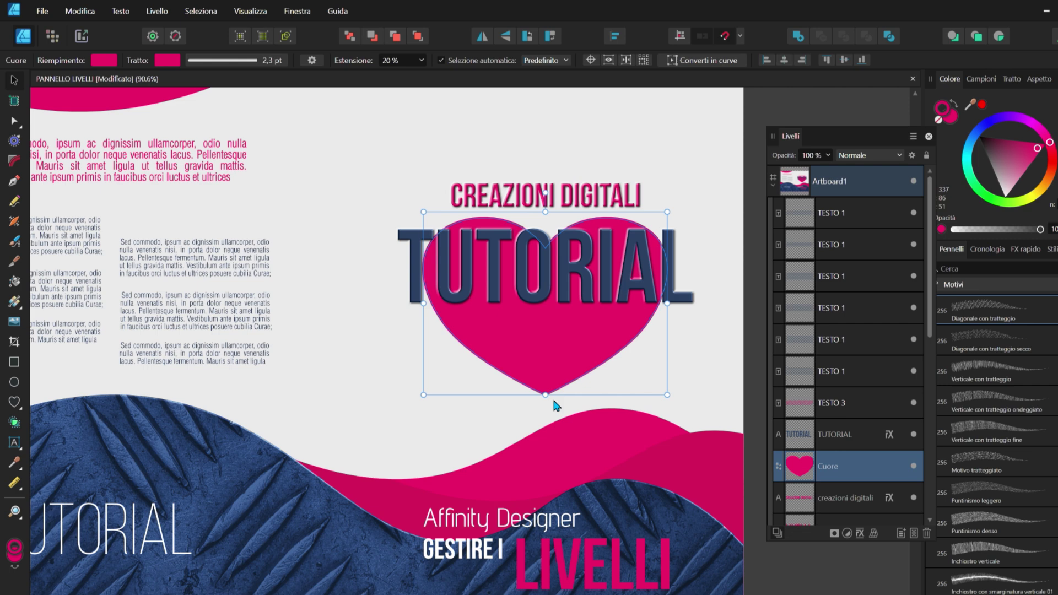
- Move the heart to the artboard's upper-right corner so that it partly overhangs the edges
scroll(548, 344, "down", 1)
left_click_drag(563, 349, 704, 203)
left_click(695, 323)
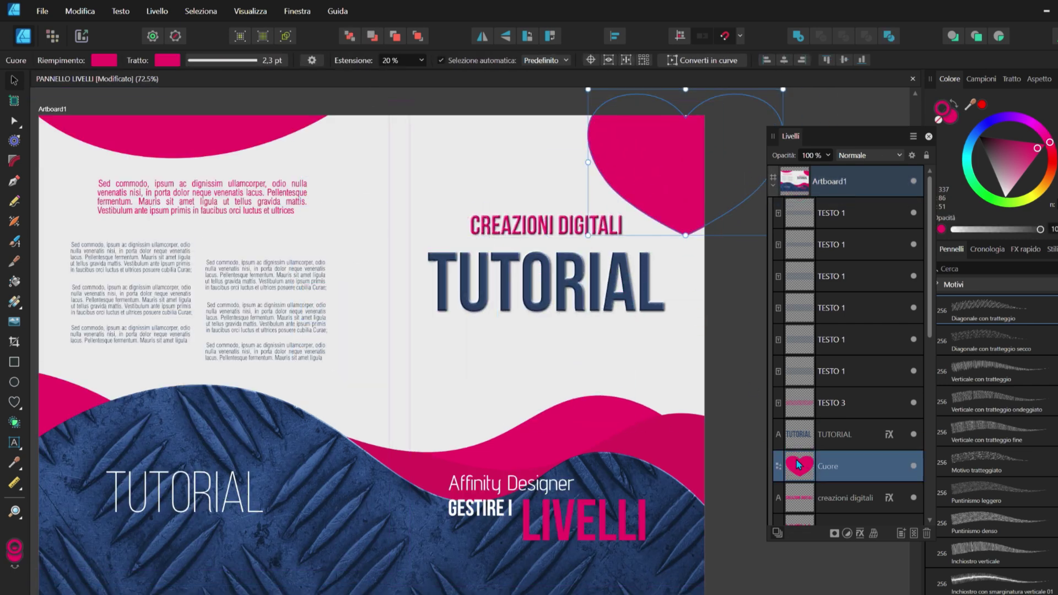
- Try copying the large TUTORIAL title to the area below it on the page, and undo the copy
left_click(518, 284)
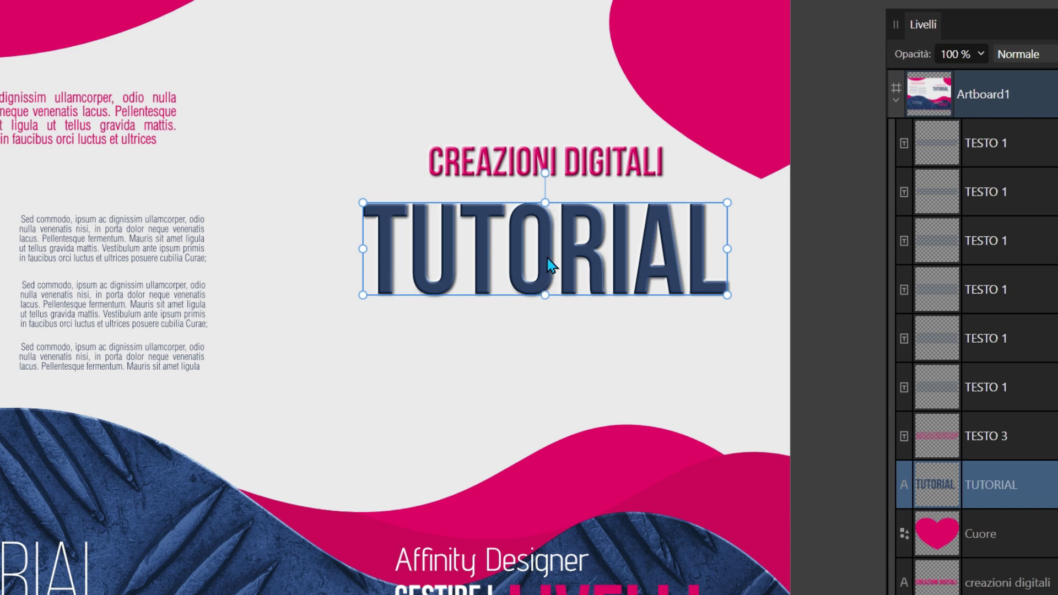
left_click_drag(551, 266, 496, 403)
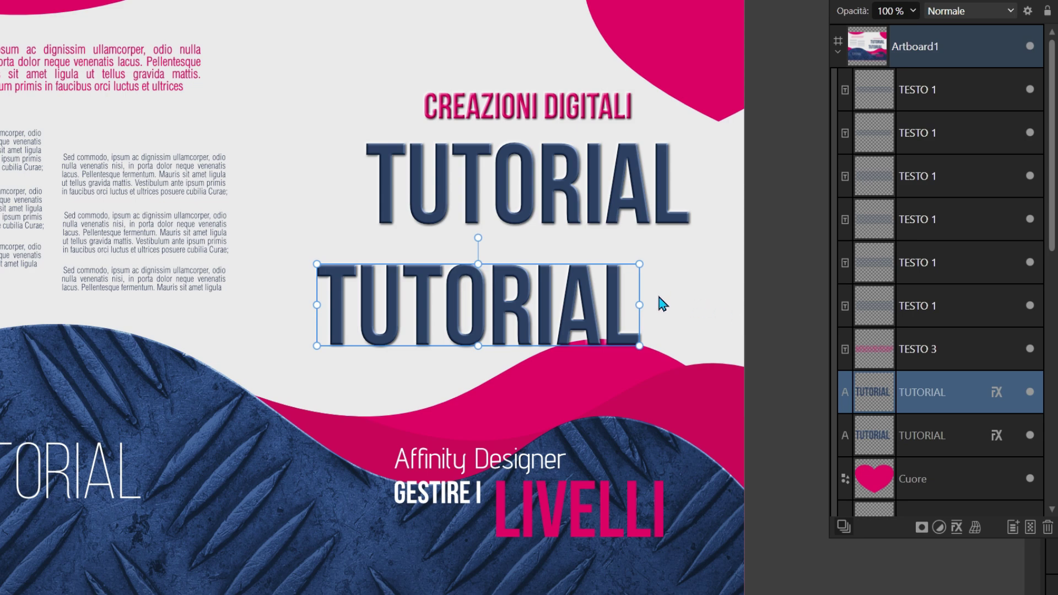
key("ctrl+z")
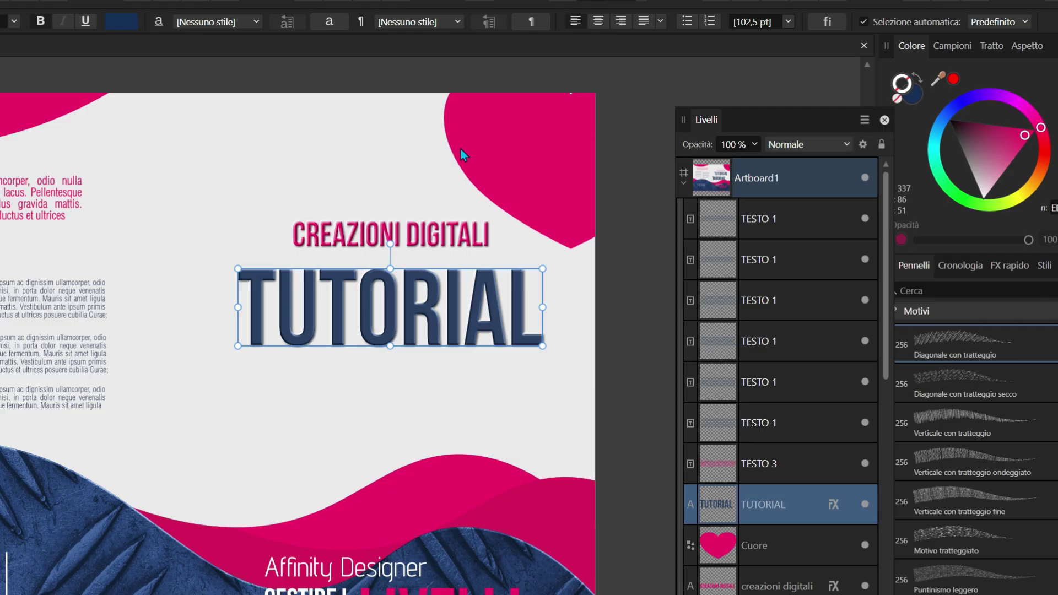
- Duplicate the TUTORIAL layer with the copy placed just below the original title, and delete the copy
right_click(723, 511)
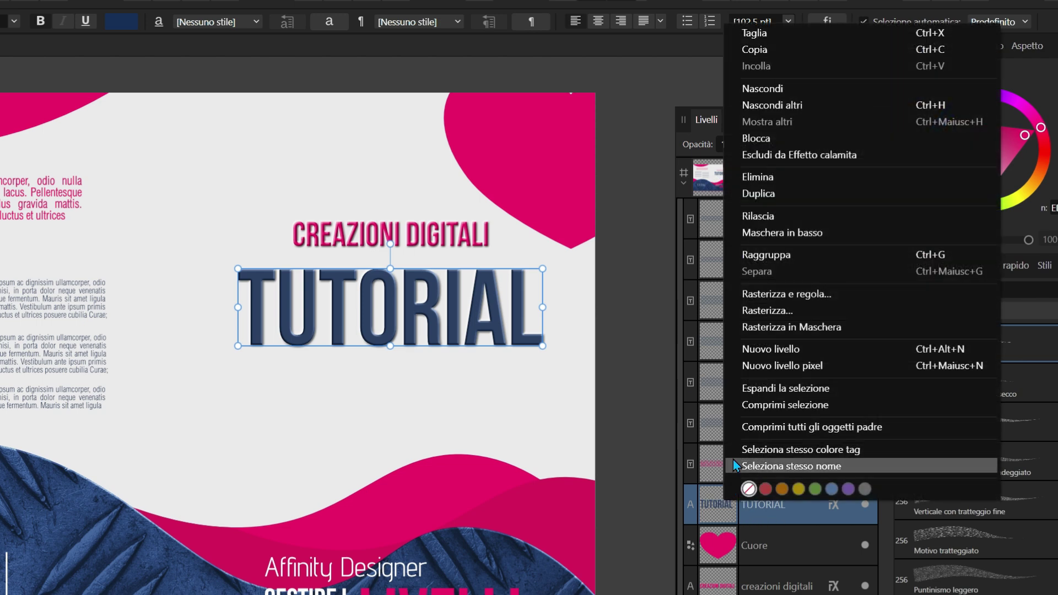
left_click(760, 197)
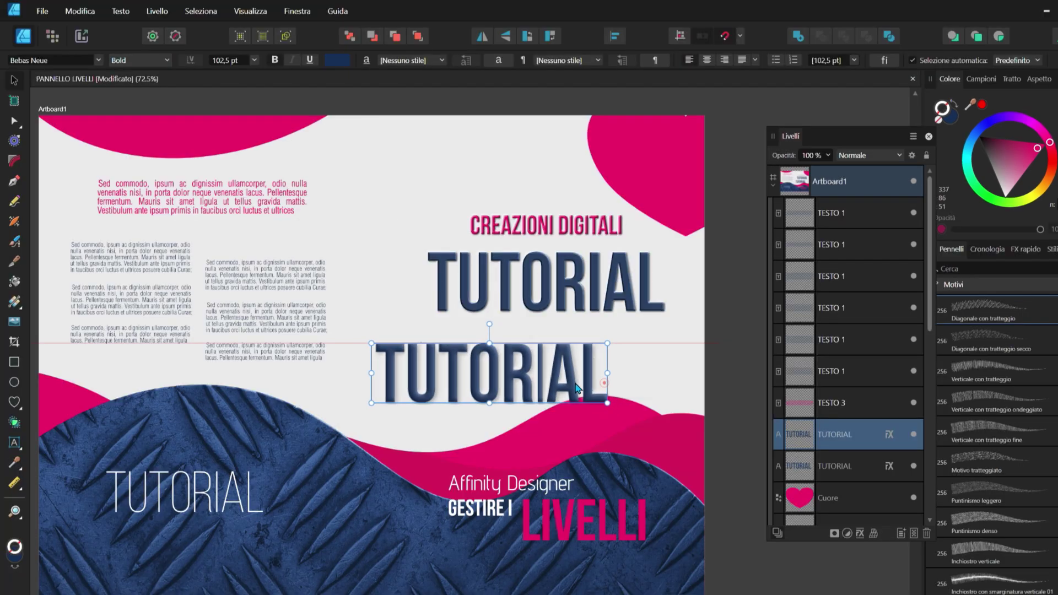
left_click_drag(469, 438, 494, 427)
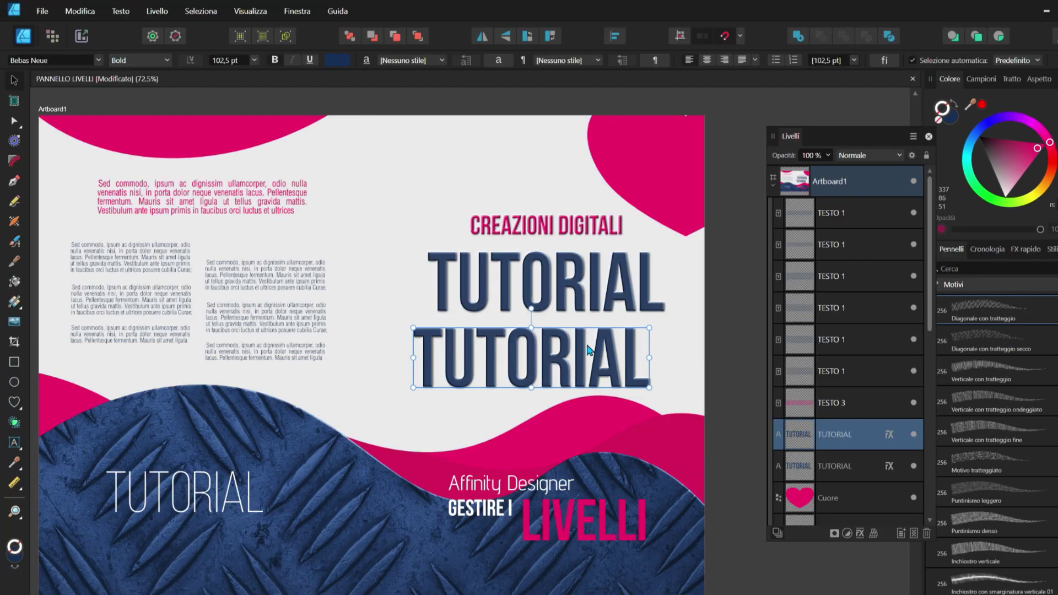
right_click(798, 437)
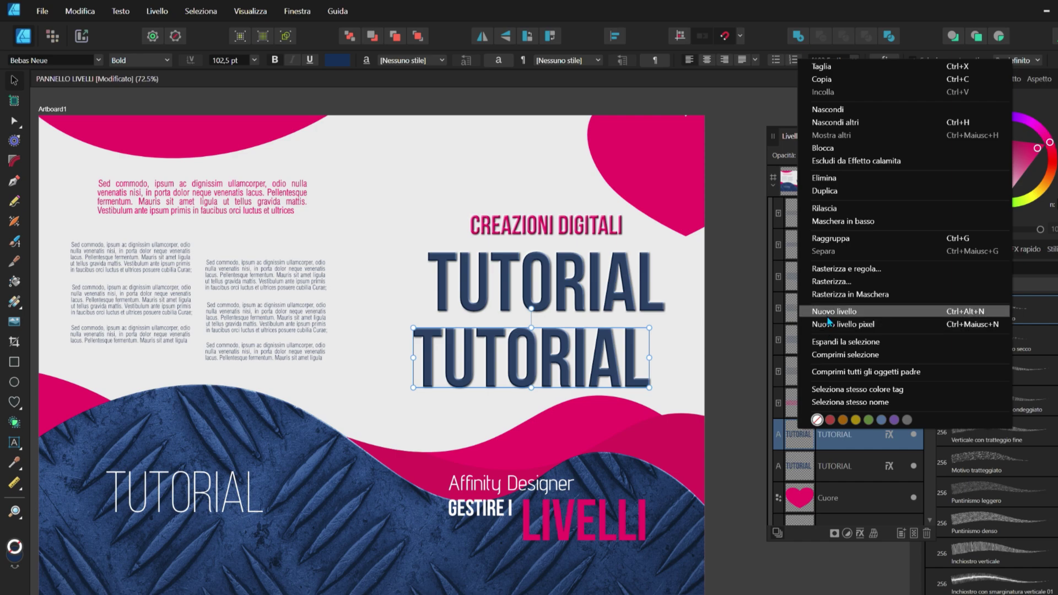
left_click(823, 177)
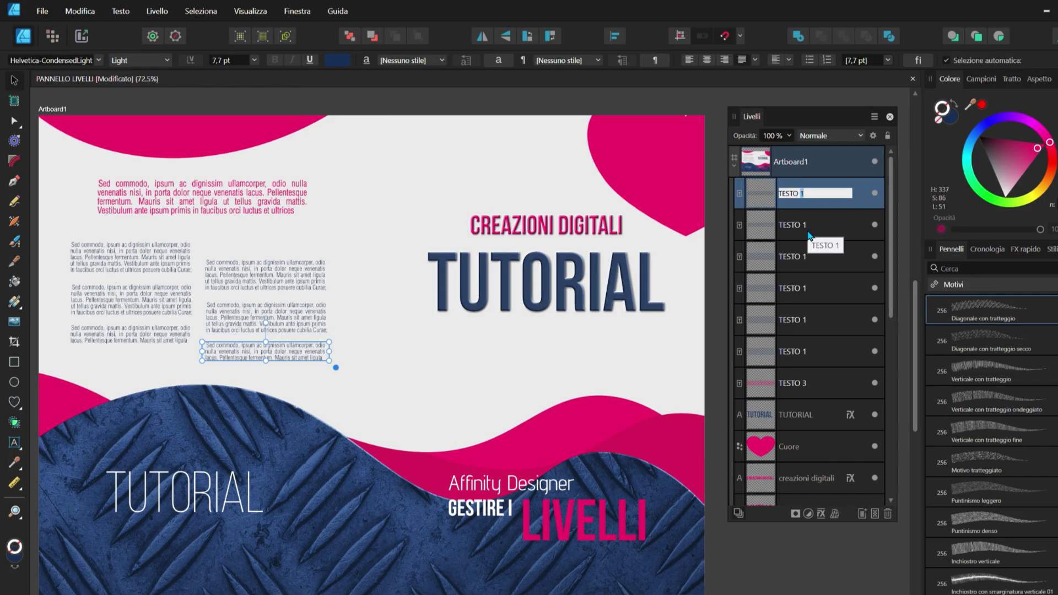
- Rename the topmost TESTO 1 layer as TESTO CORNICE
left_click_drag(807, 193, 772, 195)
type("CORNI")
key("BackSpace")
key("BackSpace")
key("BackSpace")
key("BackSpace")
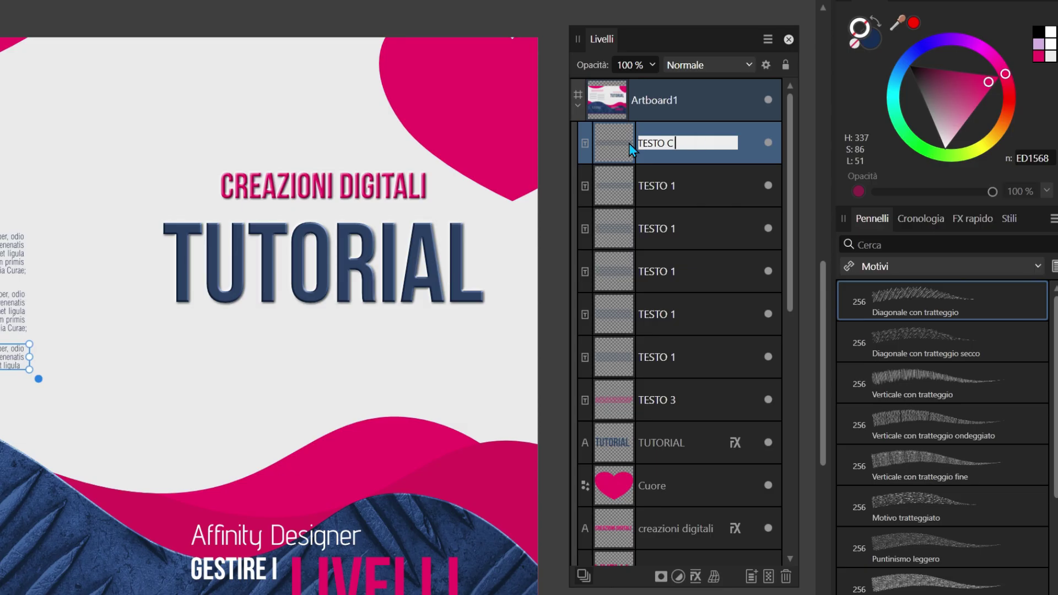
type("ORNICE")
key("BackSpace")
key("BackSpace")
key("BackSpace")
key("BackSpace")
key("BackSpace")
type("RNICE")
key("Return")
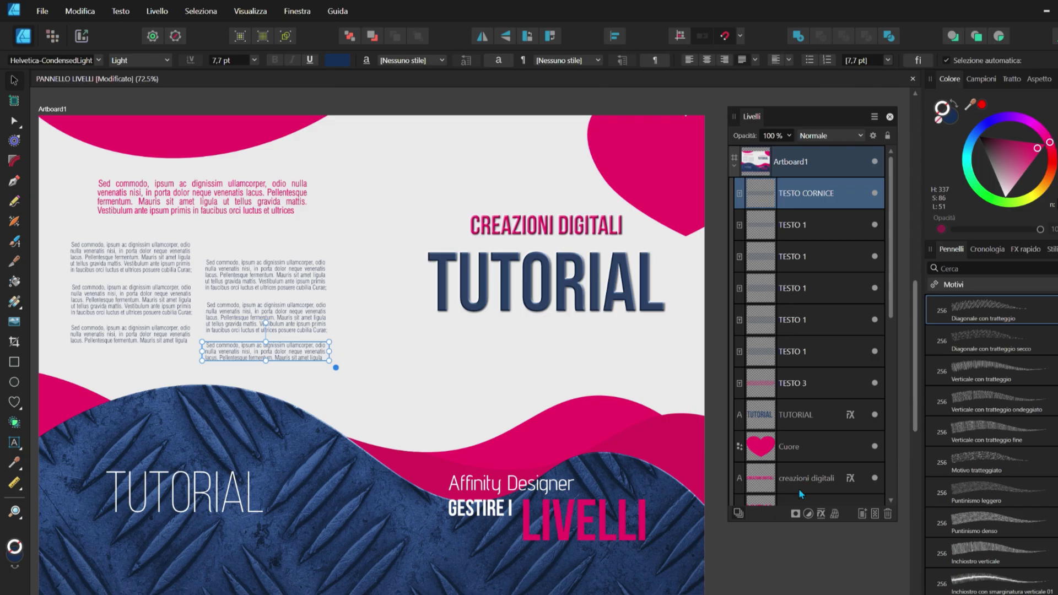
- Assign the red colour tag to the topmost text frame layer
right_click(795, 201)
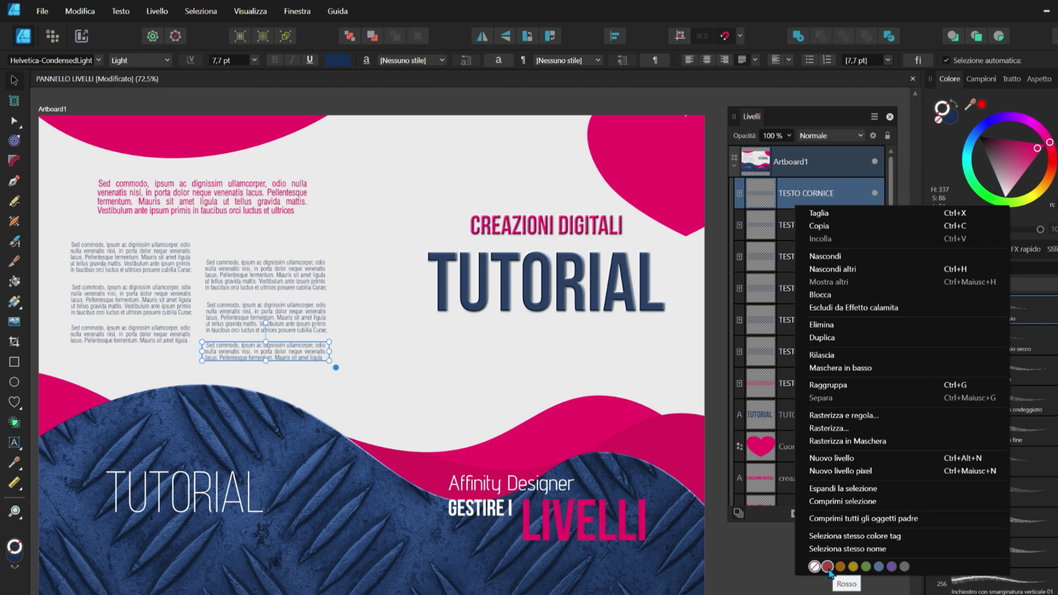
left_click(775, 242)
left_click(817, 193)
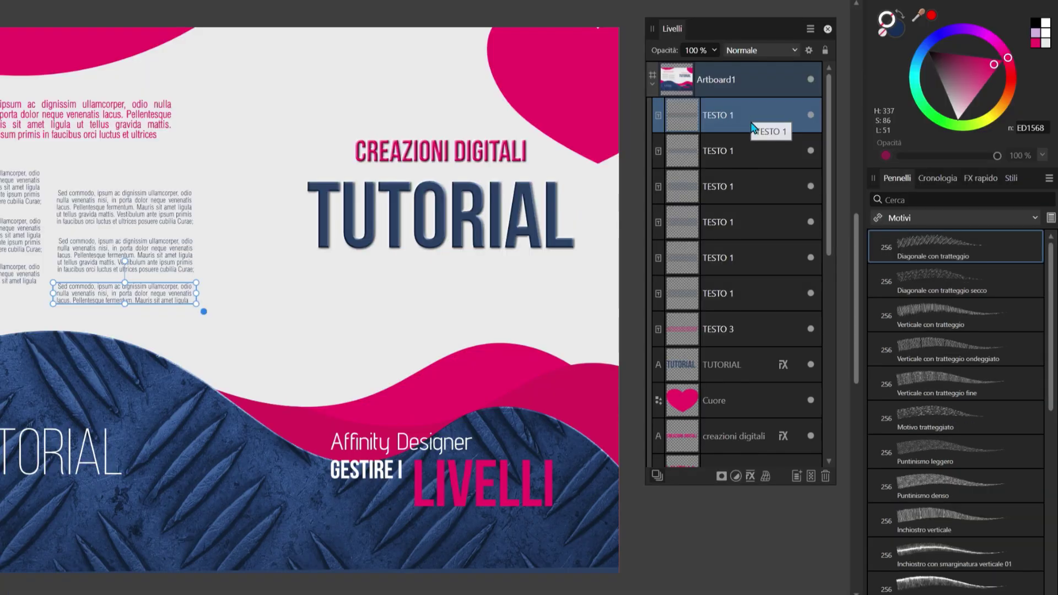
right_click(822, 197)
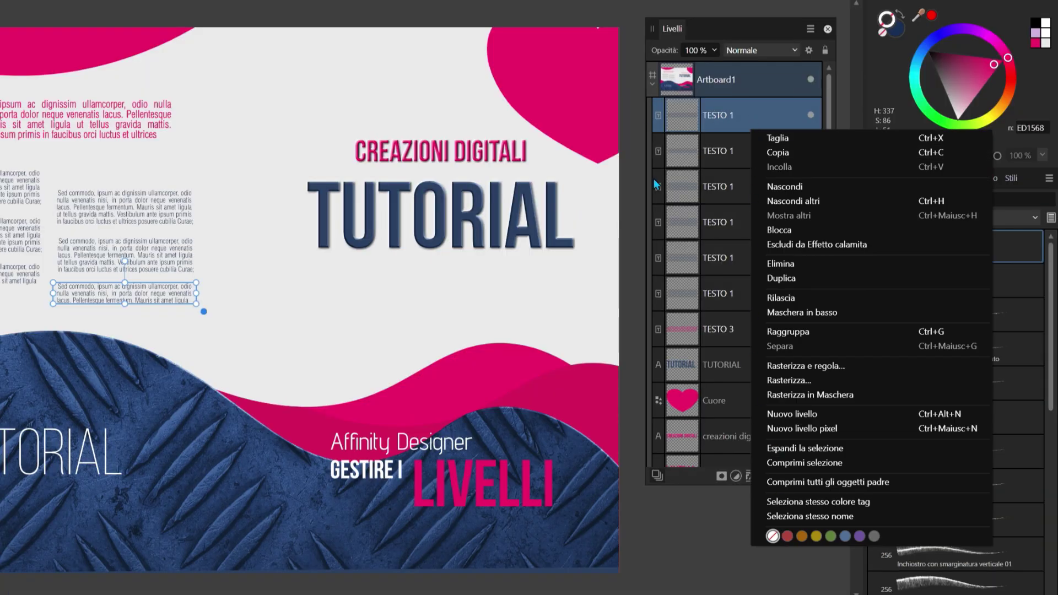
left_click(787, 536)
- Select the GESTIRE I layer to identify its text on the cover
left_click(755, 159)
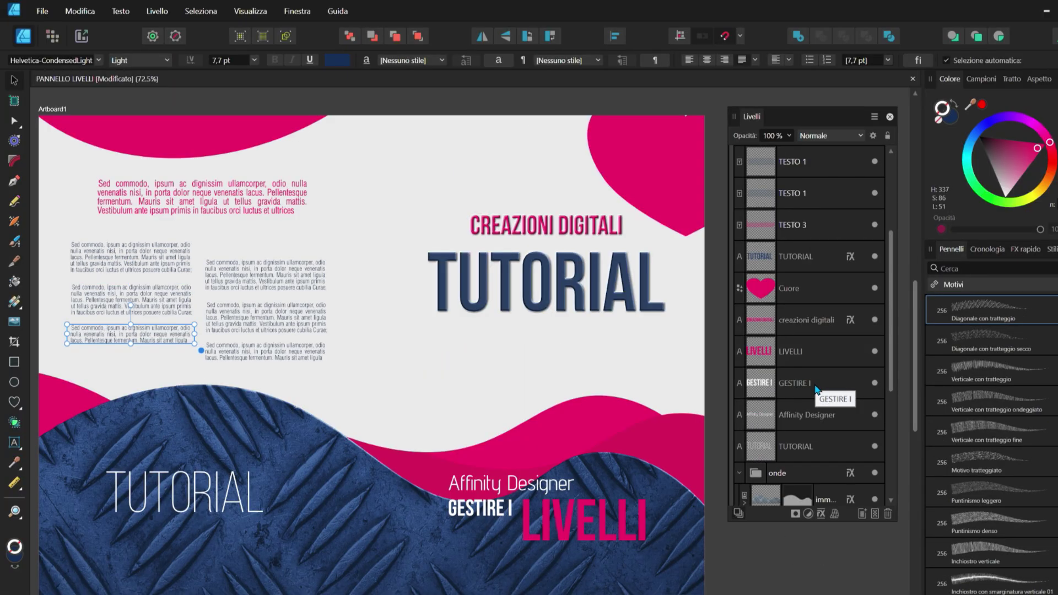
left_click(785, 387)
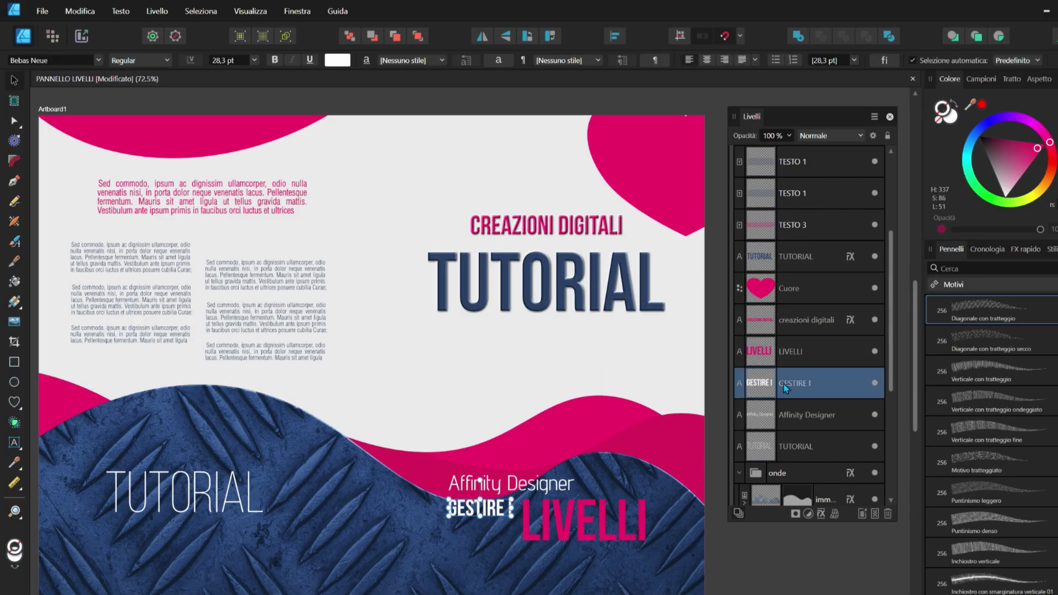
- Assign the red colour tag to the GESTIRE I, Affinity Designer and lower TUTORIAL layers
right_click(805, 389)
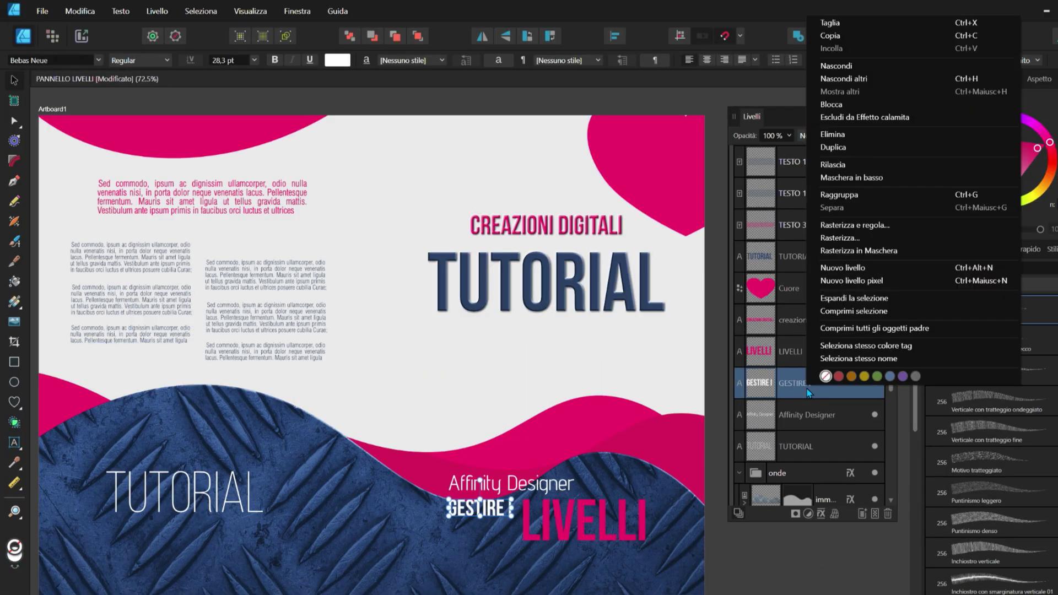
left_click(839, 384)
left_click(801, 413)
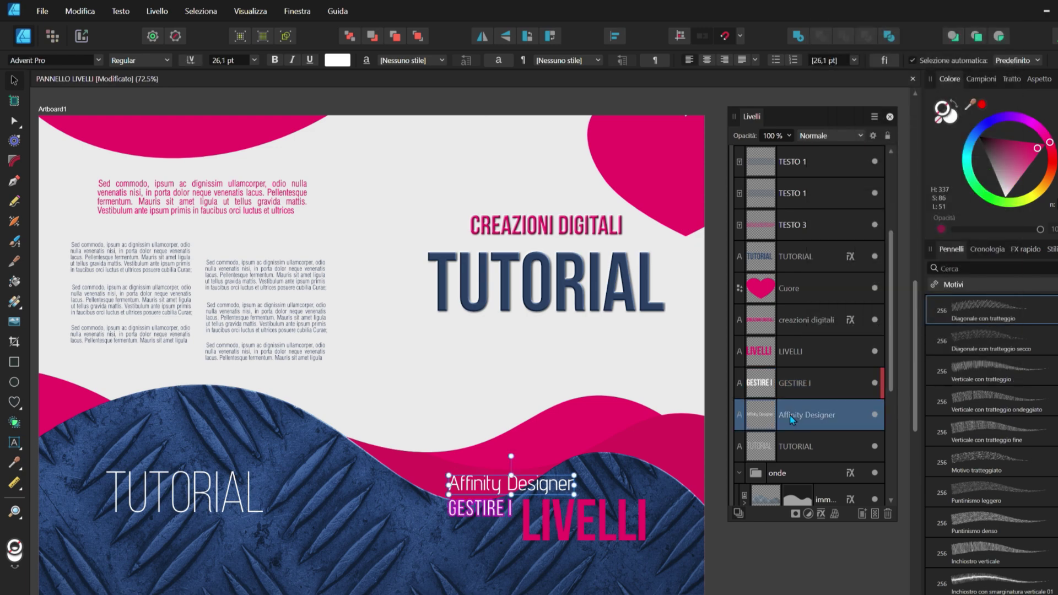
left_click(790, 447, "shift")
right_click(791, 448)
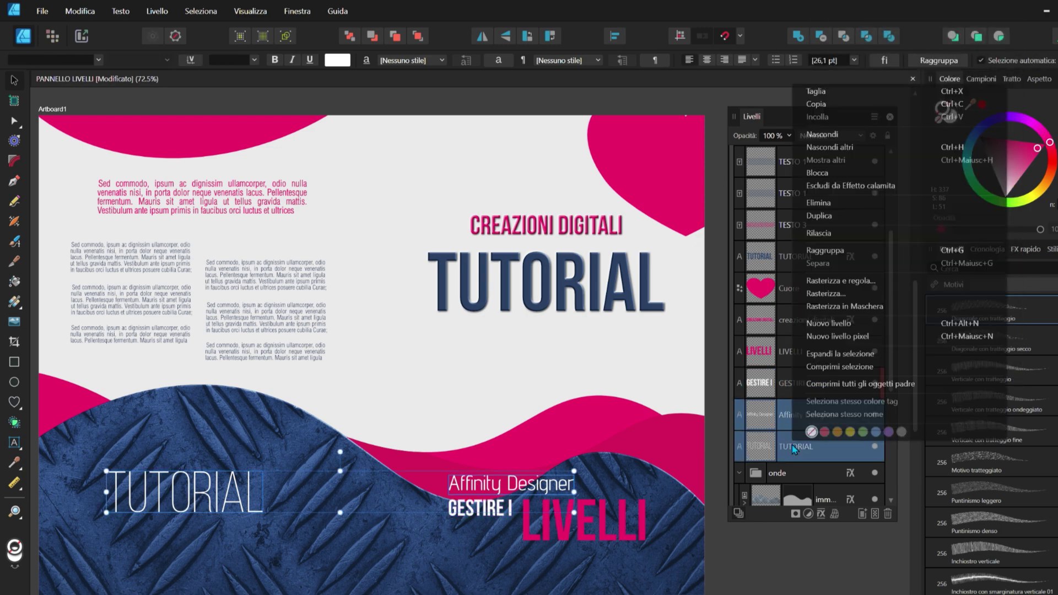
left_click(823, 429)
- Assign the green colour tag to the Cuore, creazioni digitali and LIVELLI layers
scroll(838, 428, "up", 4)
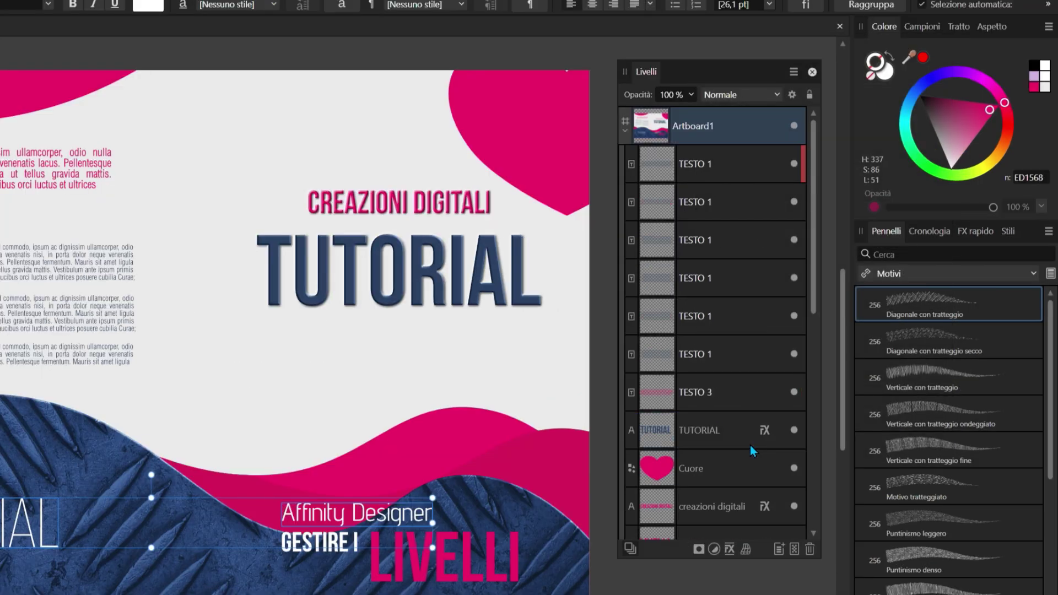
left_click(729, 195)
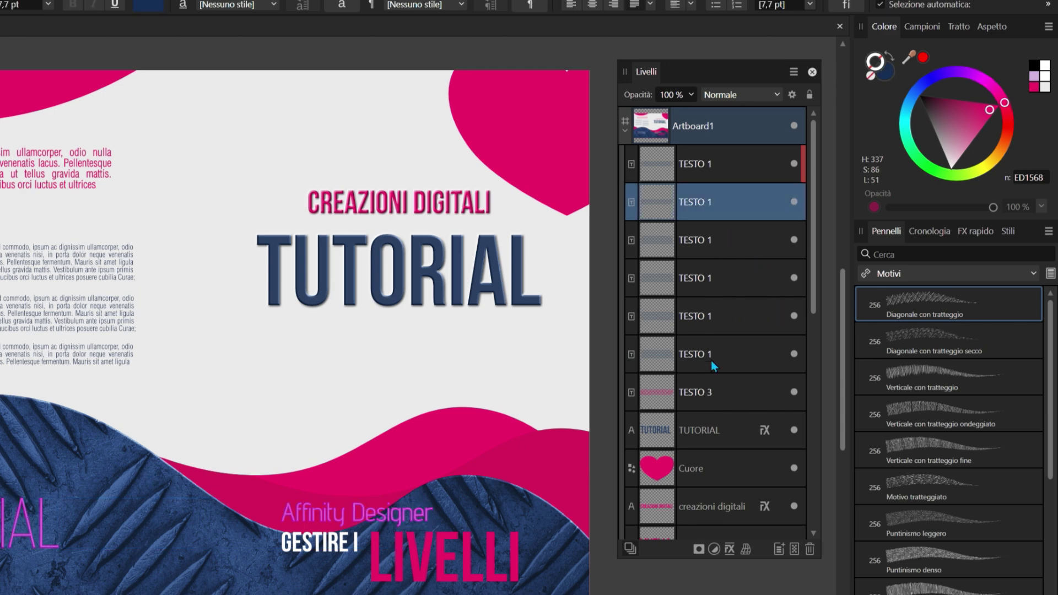
scroll(715, 405, "down", 5)
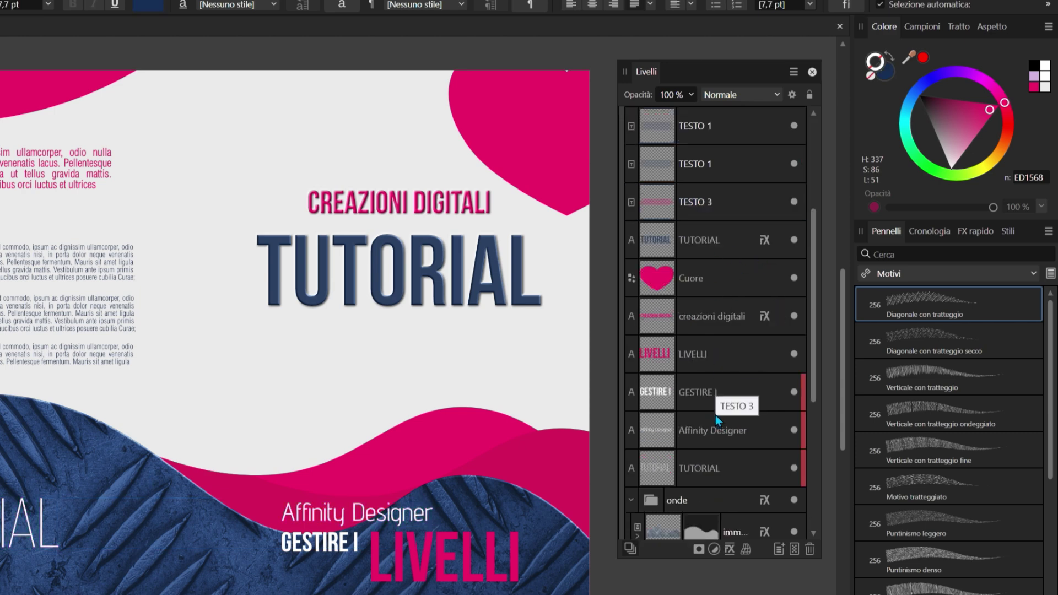
left_click(693, 284)
left_click(695, 353, "shift")
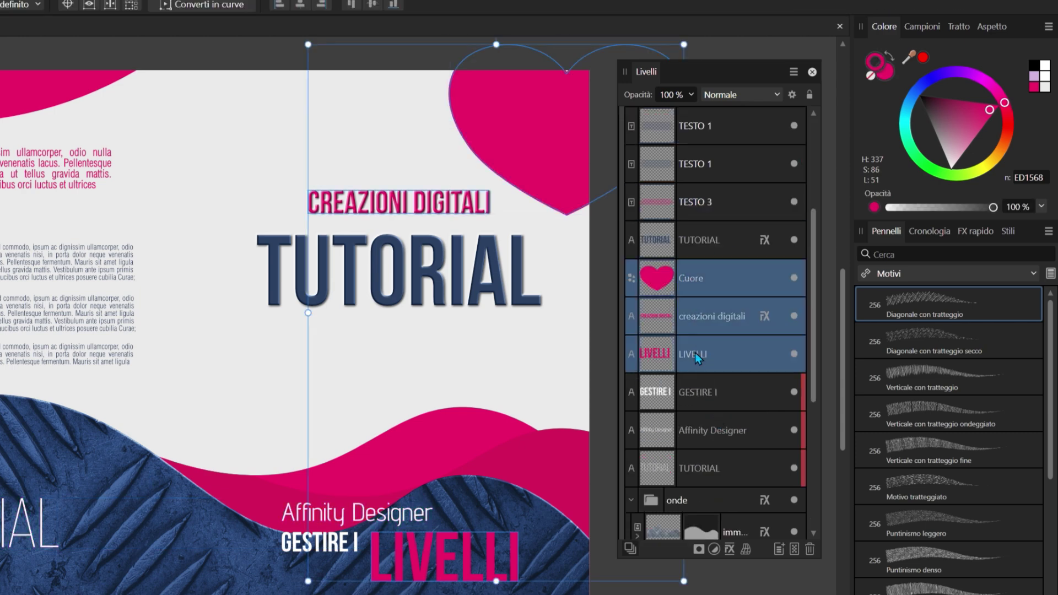
right_click(695, 353)
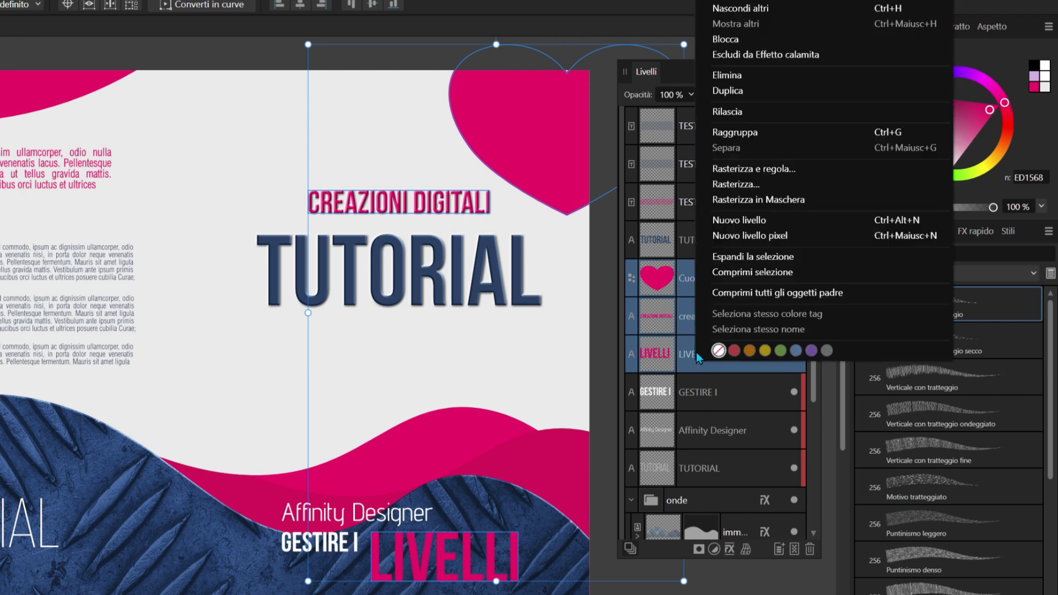
left_click(779, 351)
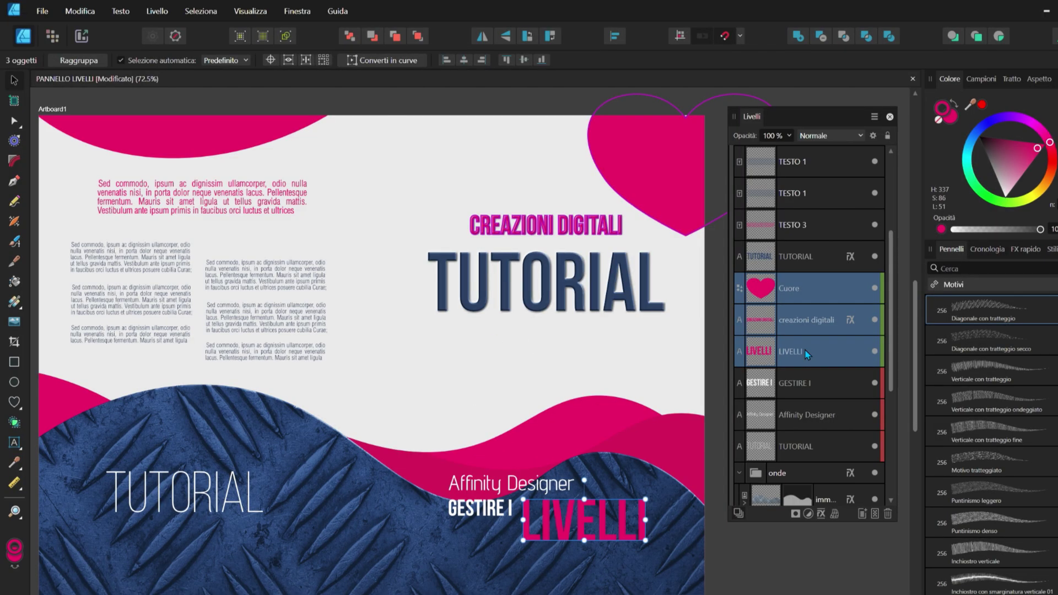
left_click(709, 352)
- Select all layers sharing the red colour tag of the topmost TESTO 1 layer and check them in the layer list
scroll(685, 417, "up", 5)
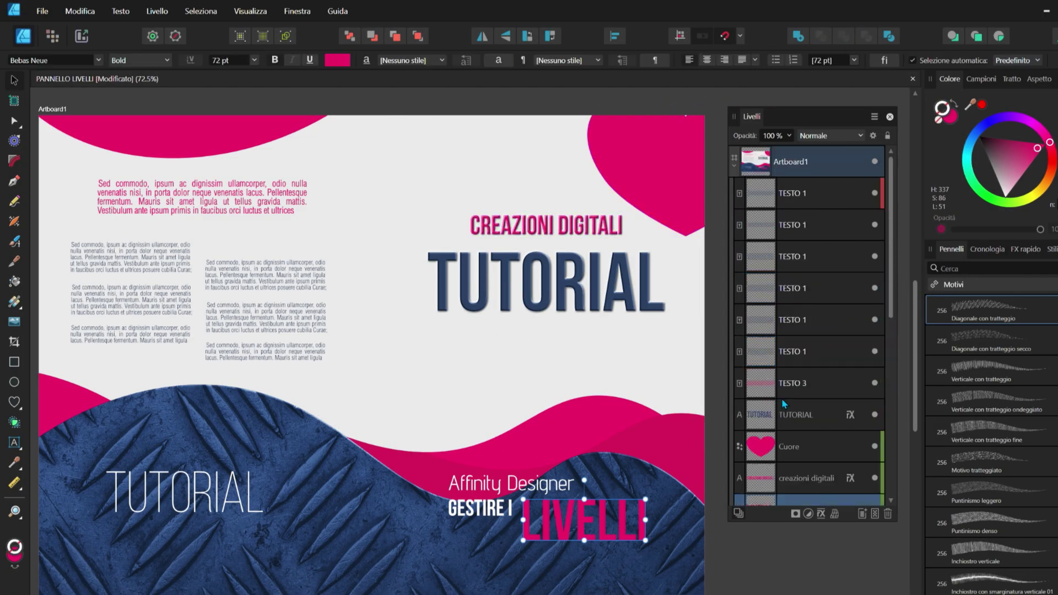
left_click(802, 193)
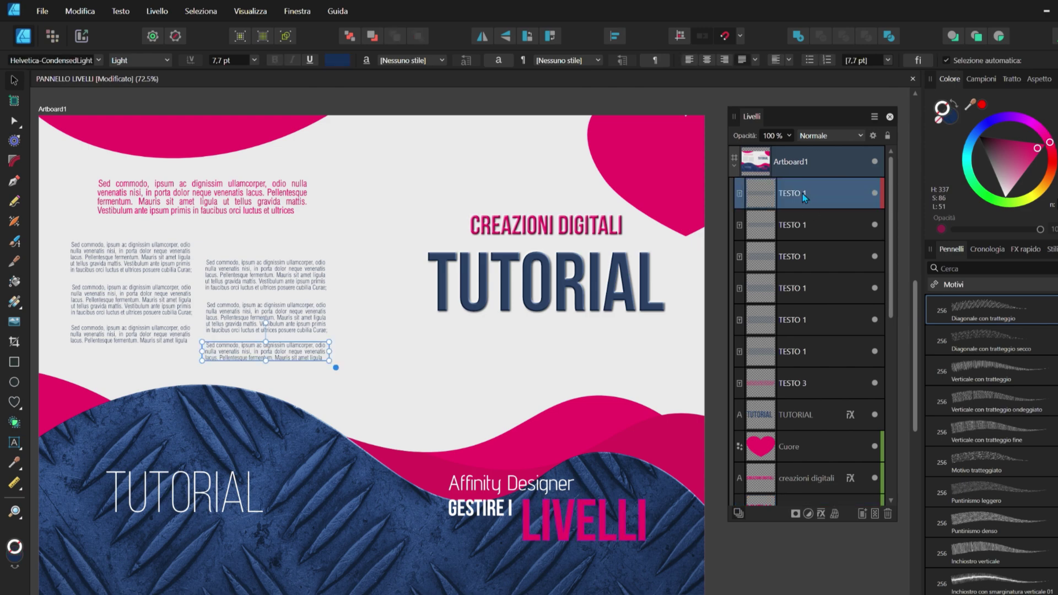
right_click(802, 193)
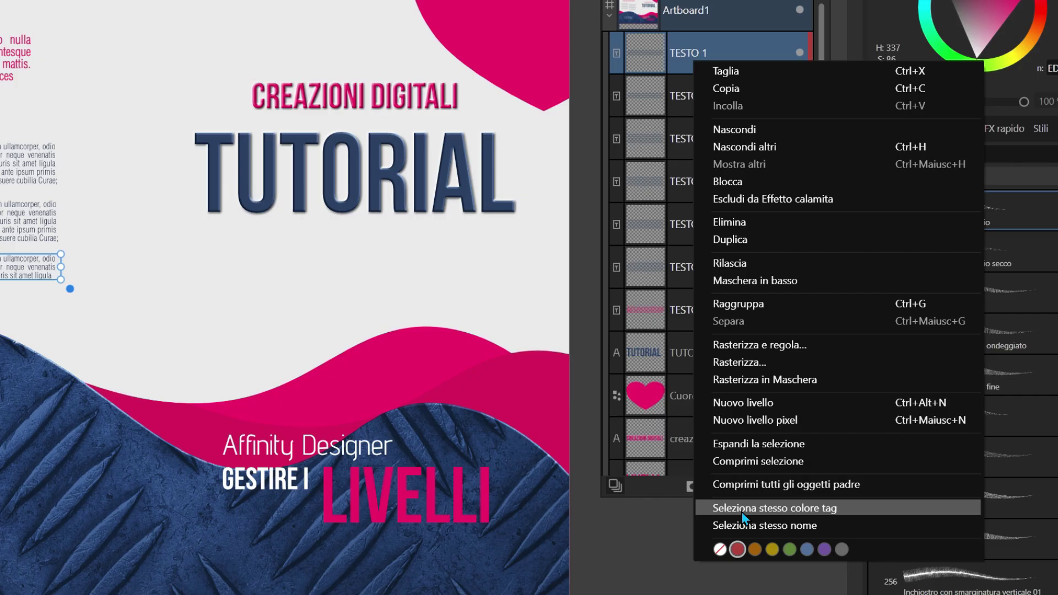
left_click(833, 533)
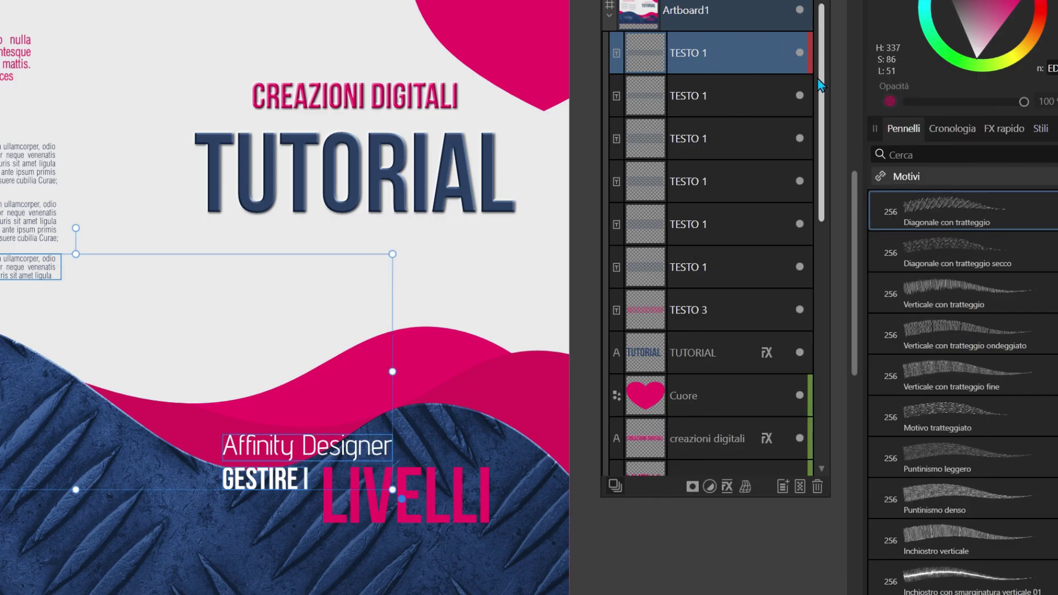
left_click_drag(823, 98, 825, 209)
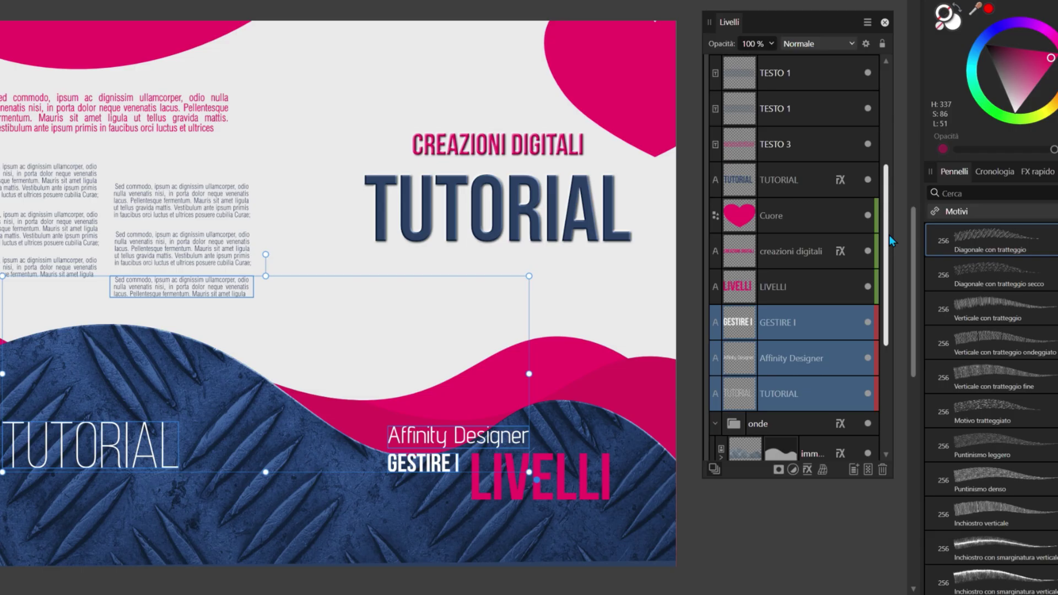
left_click_drag(888, 234, 893, 97)
- Select all layers sharing the TESTO 1 name, starting from the second text layer, and clear the selection
left_click(816, 110)
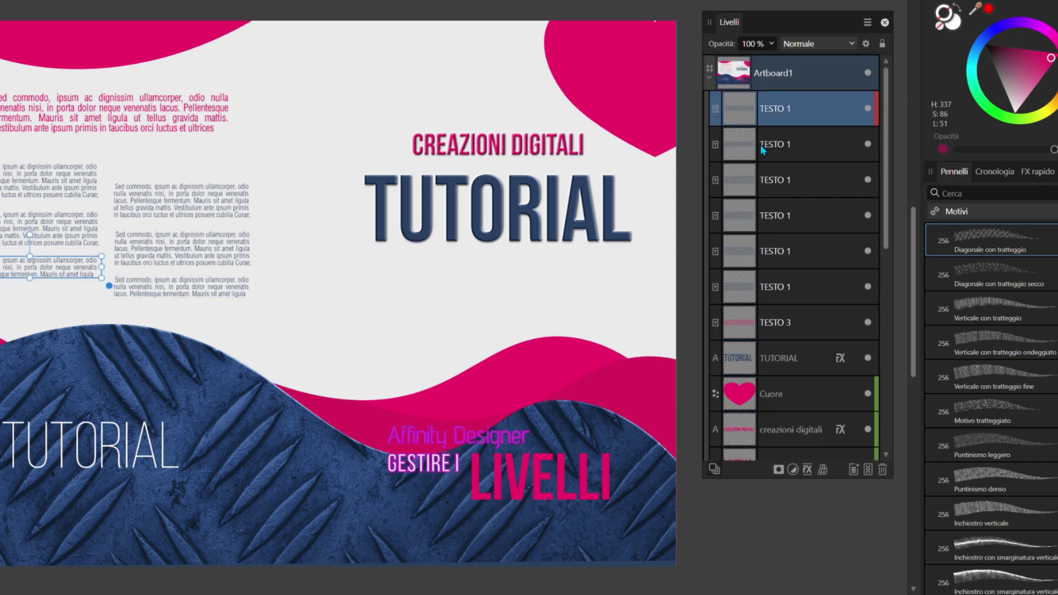
left_click(759, 145)
right_click(760, 144)
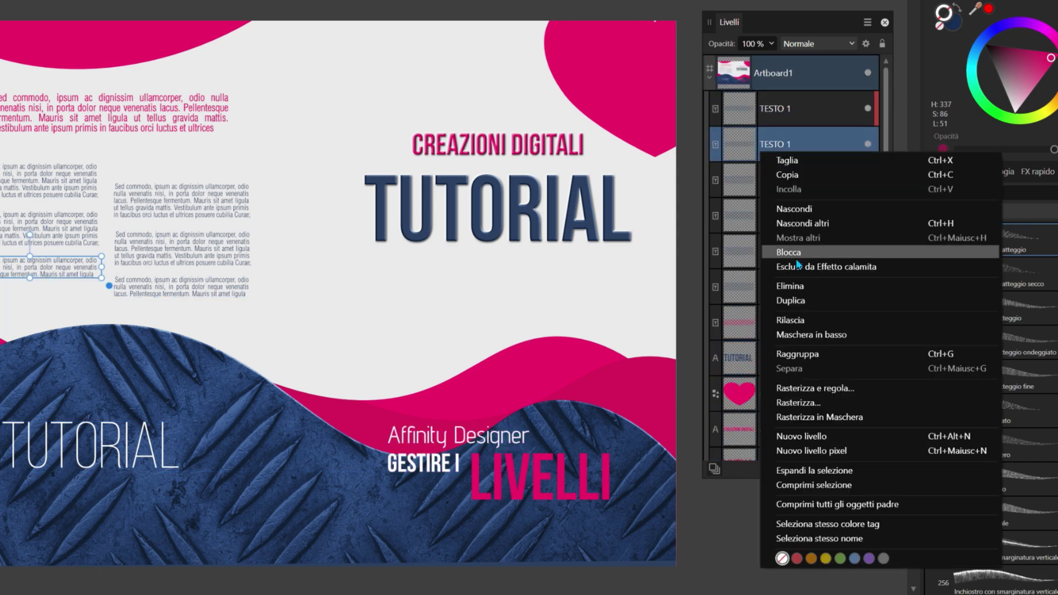
left_click(826, 542)
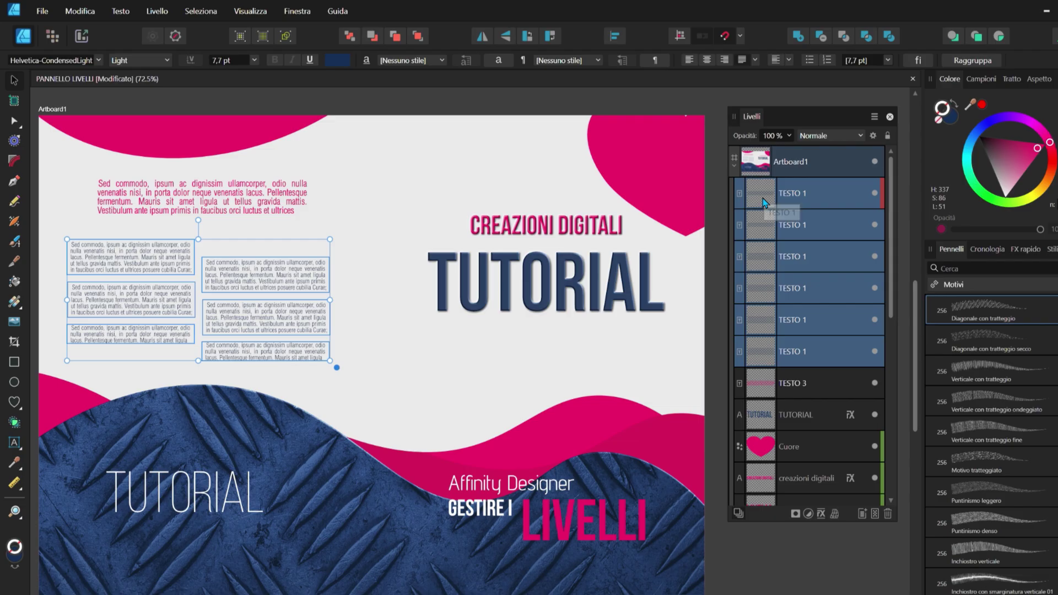
left_click(628, 216)
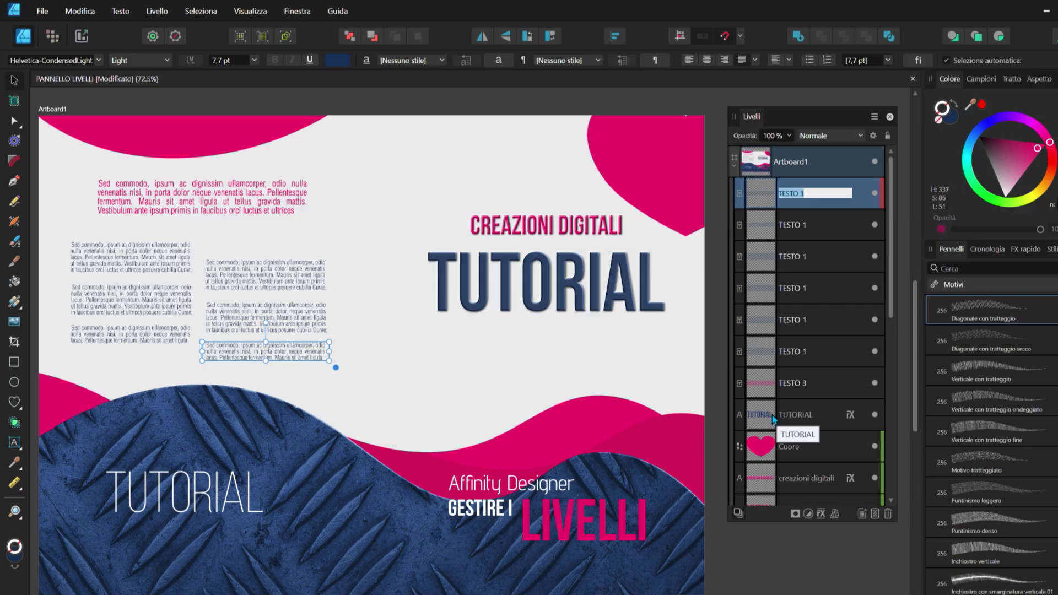
- Move the Cuore heart behind the large TUTORIAL title on the cover and hide its layer
left_click(777, 443)
left_click_drag(655, 170, 507, 313)
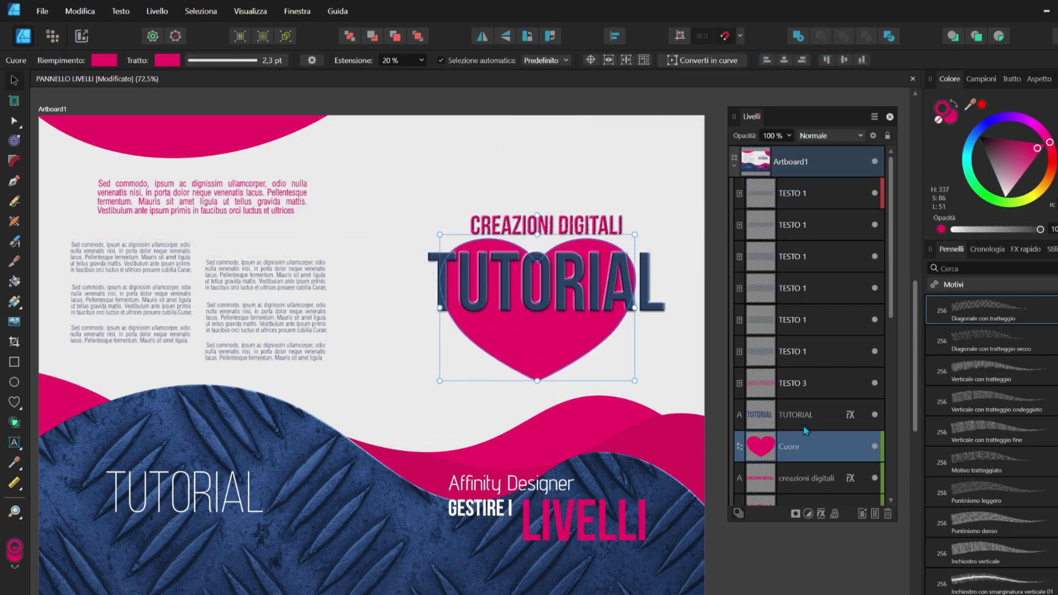
left_click(874, 447)
scroll(657, 295, "up", 3)
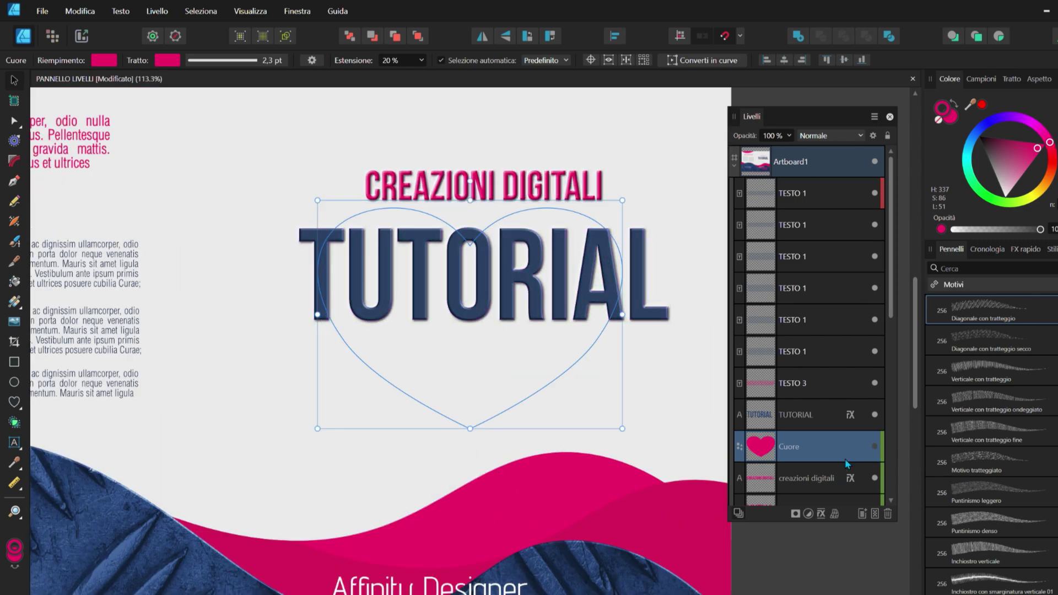
scroll(704, 378, "down", 3)
- Hide all the text layers from the topmost TESTO 1 through TESTO 3, and show them again
left_click(794, 382)
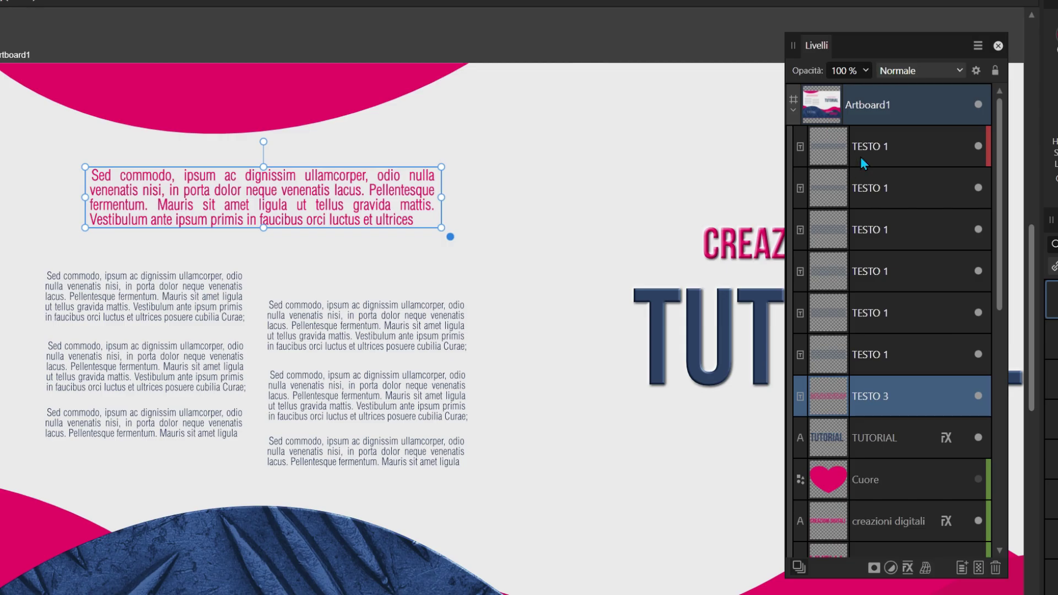
left_click(862, 153)
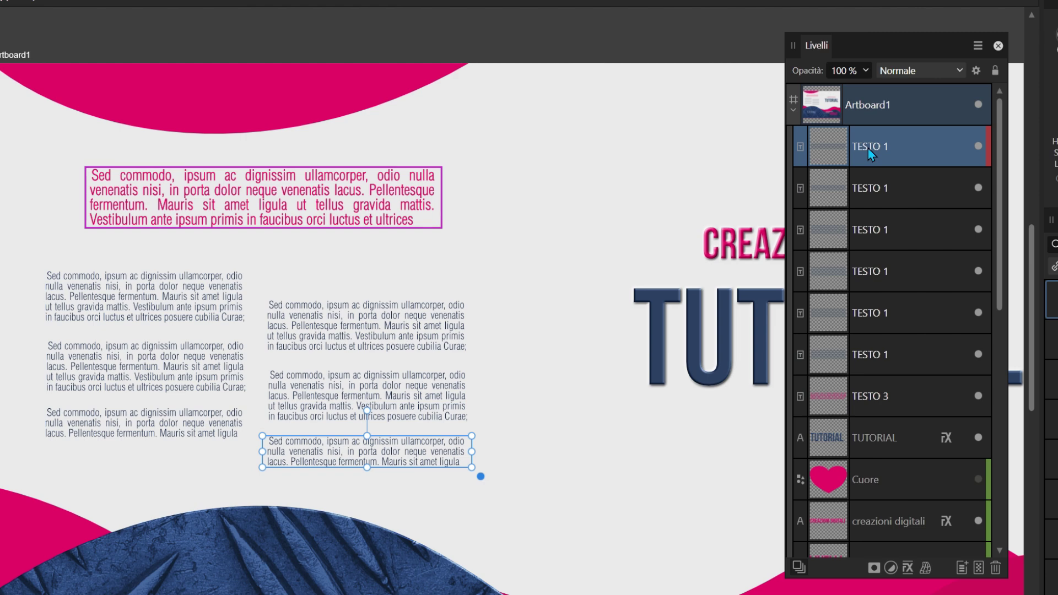
left_click(875, 388, "shift")
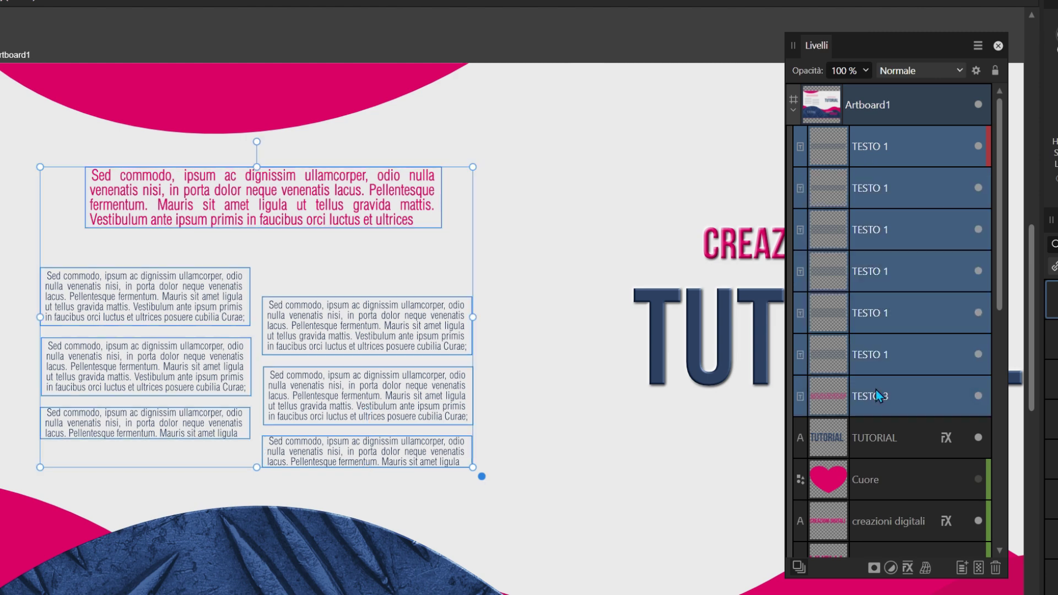
left_click(976, 146)
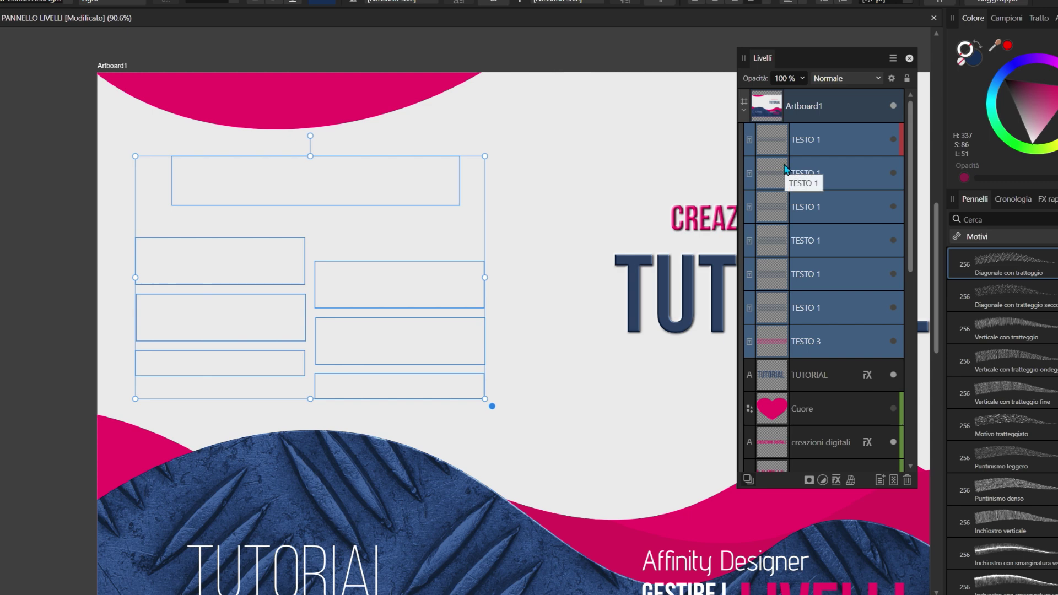
left_click(892, 139)
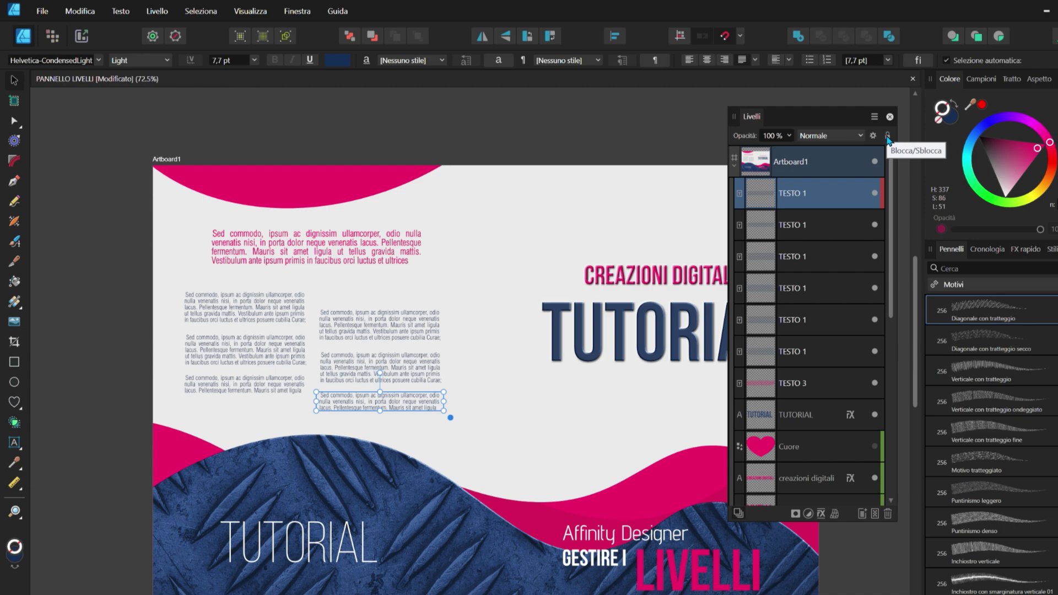
- Lock the topmost TESTO 1 layer and try to move its text frame on the page
scroll(409, 408, "up", 5)
left_click(408, 409)
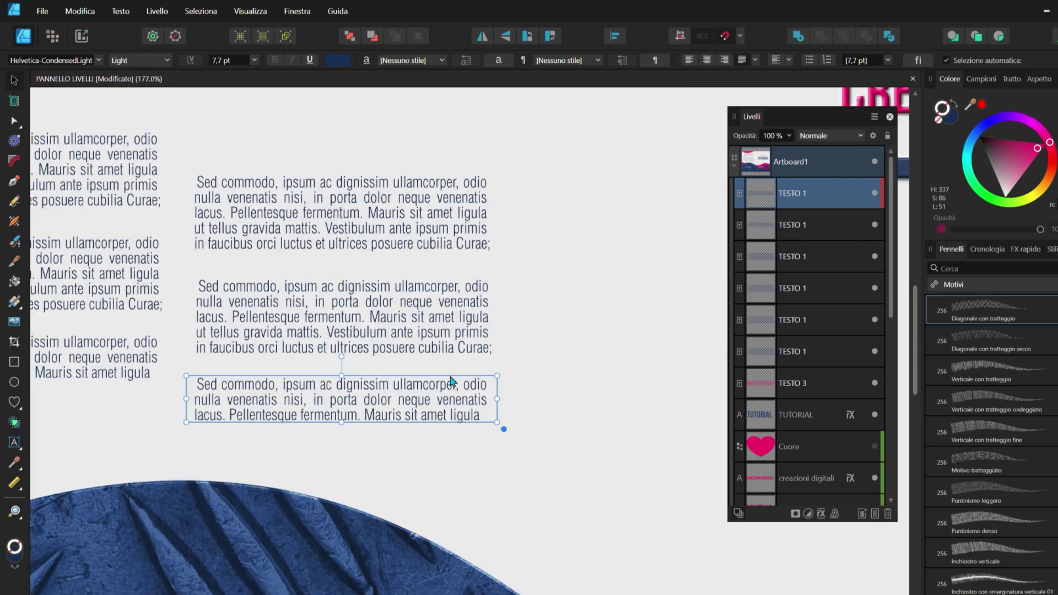
left_click(887, 136)
left_click(381, 395)
left_click_drag(387, 413, 389, 408)
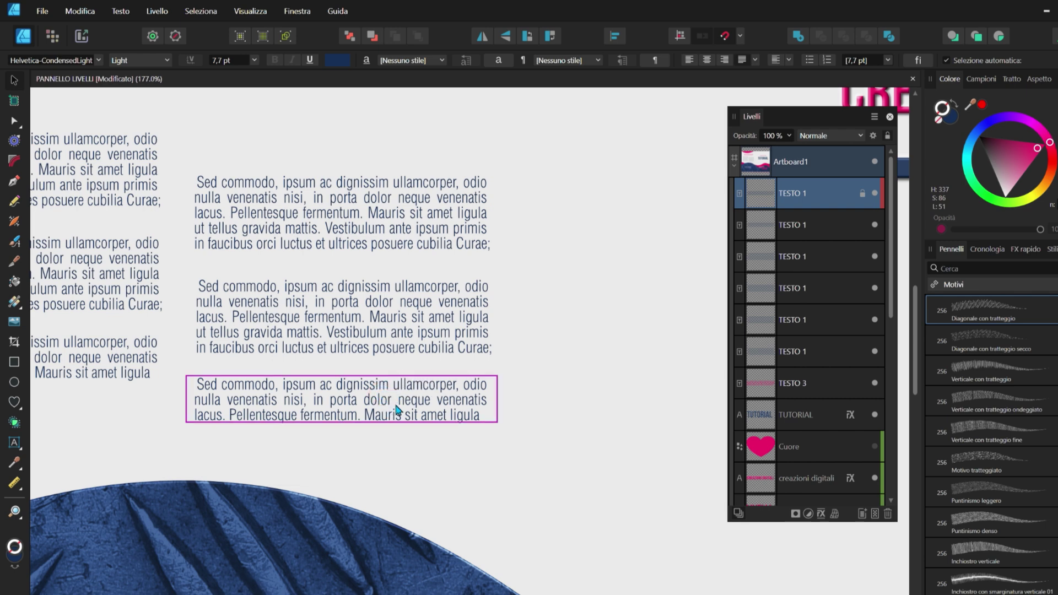
- Lock the remaining text layers from the second TESTO 1 through TESTO 3, and try to select a locked text frame on the page
left_click(785, 223)
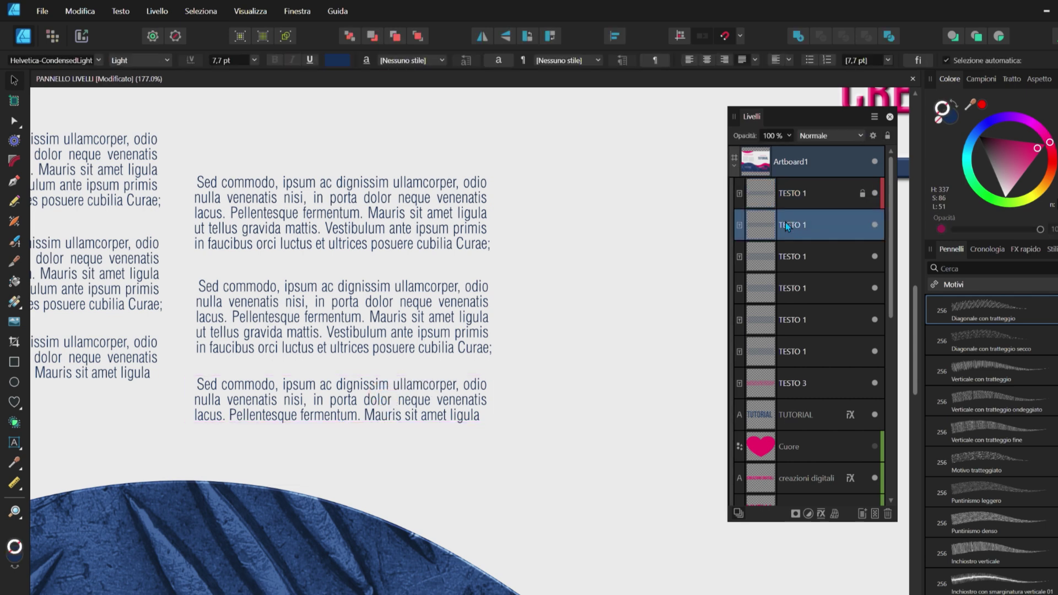
left_click(793, 385, "shift")
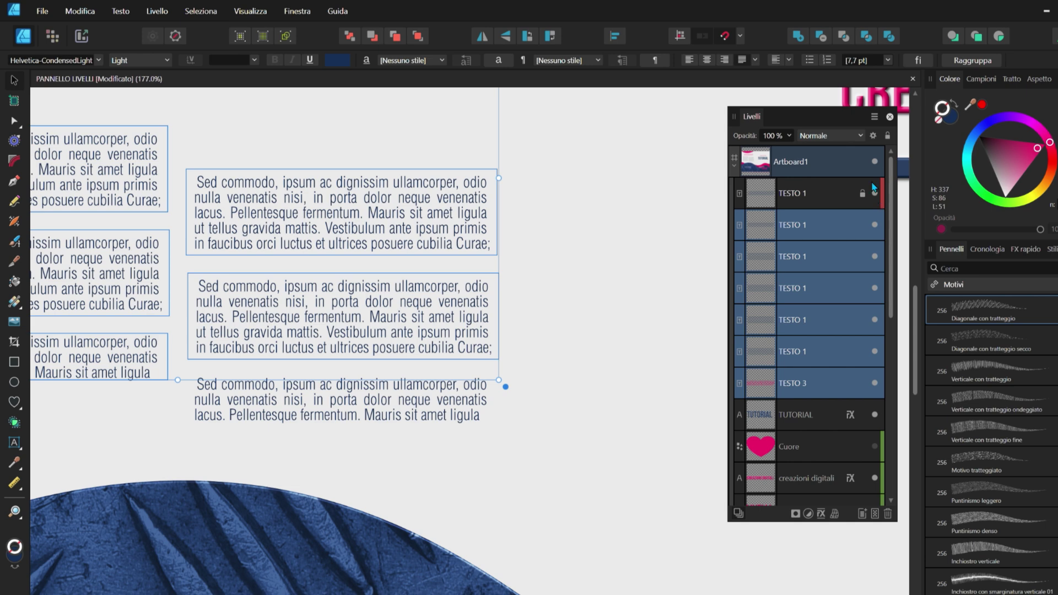
scroll(629, 268, "down", 1)
scroll(691, 238, "down", 1)
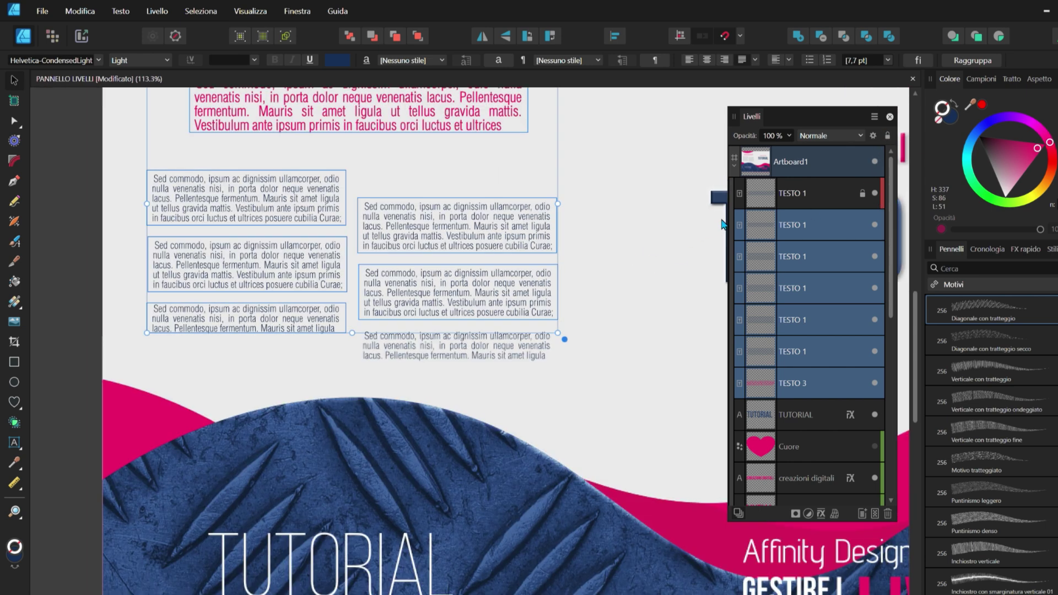
left_click(888, 137)
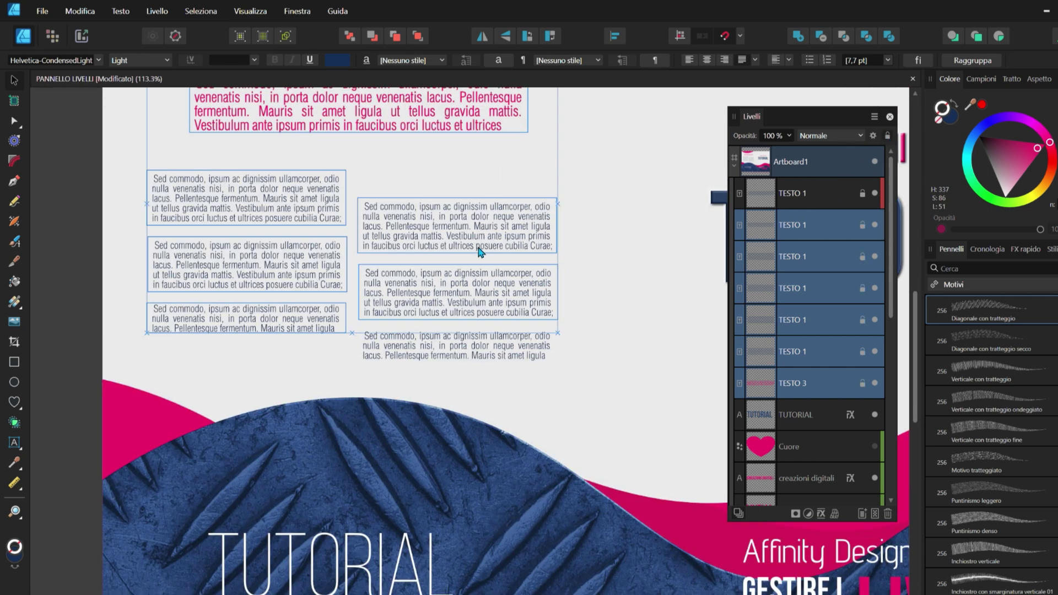
scroll(479, 258, "up", 3)
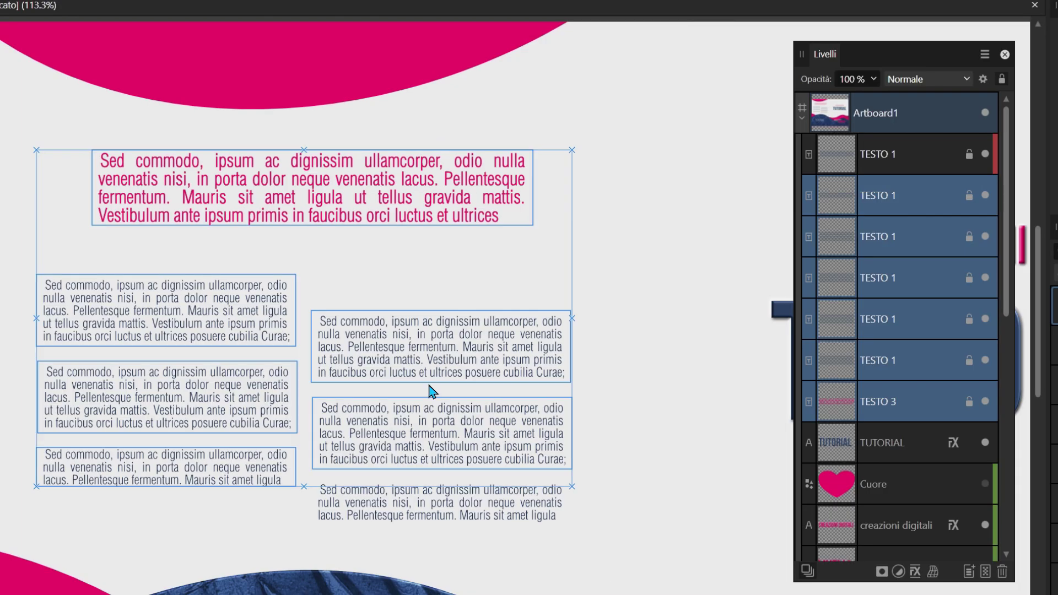
left_click(436, 361)
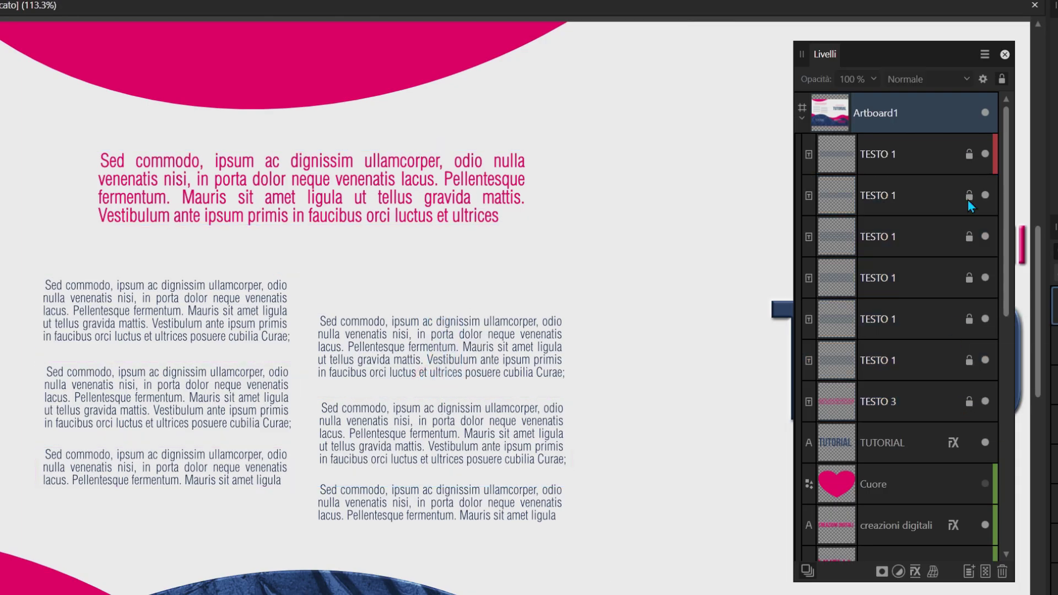
- Unlock all the text layers from the topmost TESTO 1 through TESTO 3
left_click(936, 154)
left_click(917, 408, "shift")
left_click(1001, 79)
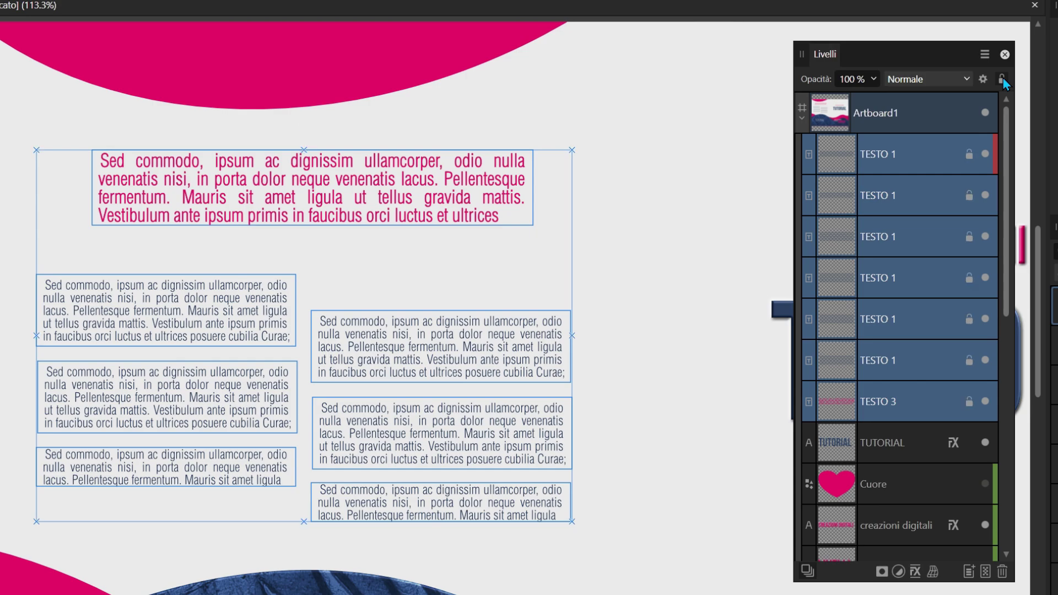
left_click(908, 156)
left_click(639, 353, "shift")
scroll(435, 214, "down", 3)
- Move the first text frame of the second text column as a test and undo the move
left_click(643, 187)
left_click_drag(373, 243, 429, 192)
left_click_drag(340, 280, 355, 270)
key("ctrl+z")
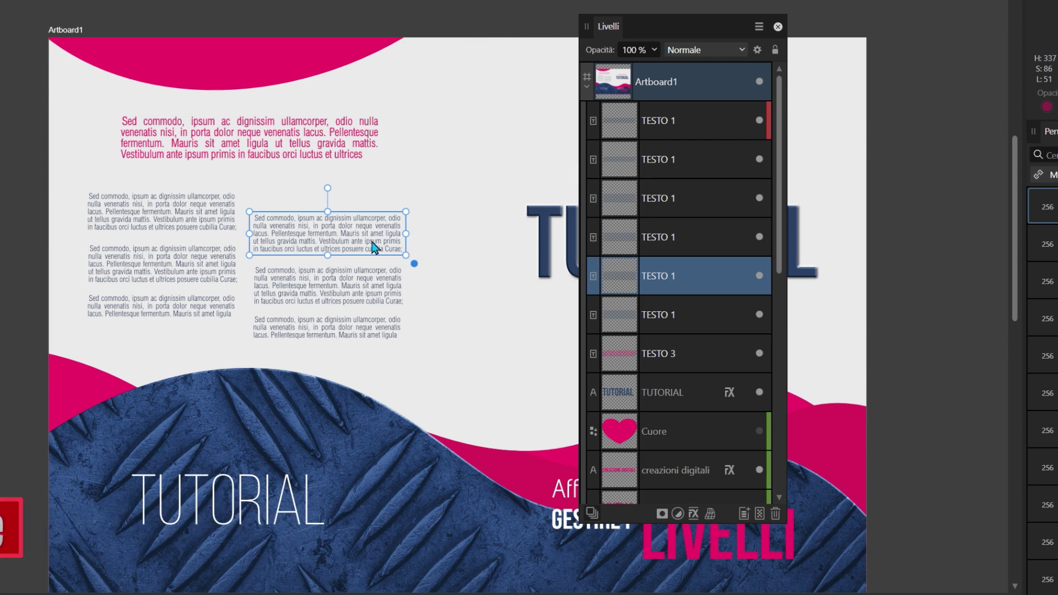
- Group all the text layers from the topmost TESTO 1 through TESTO 3
left_click(673, 121)
left_click(665, 353, "shift")
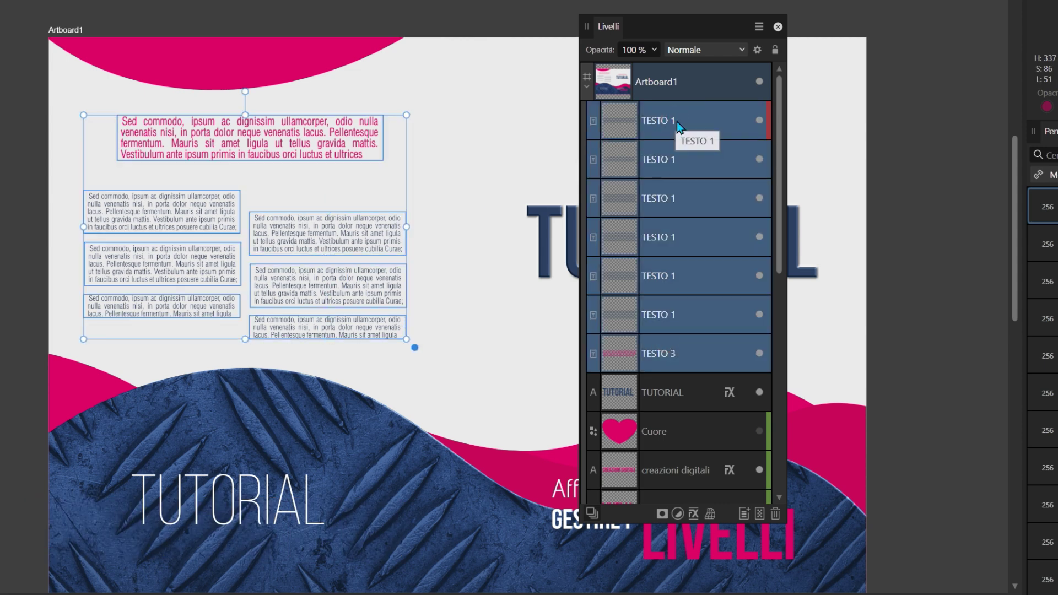
right_click(677, 122)
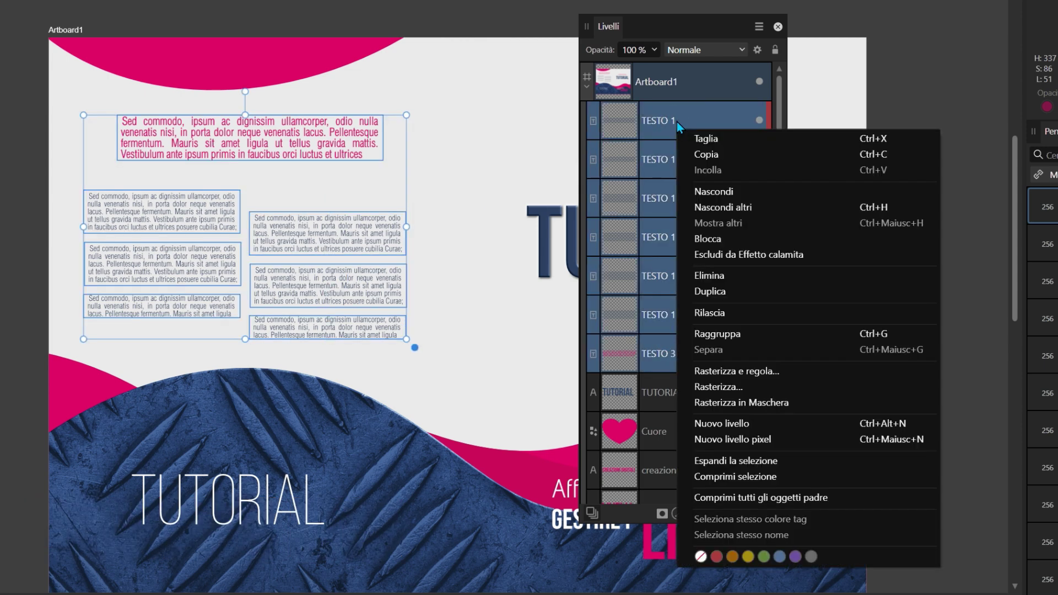
left_click(713, 334)
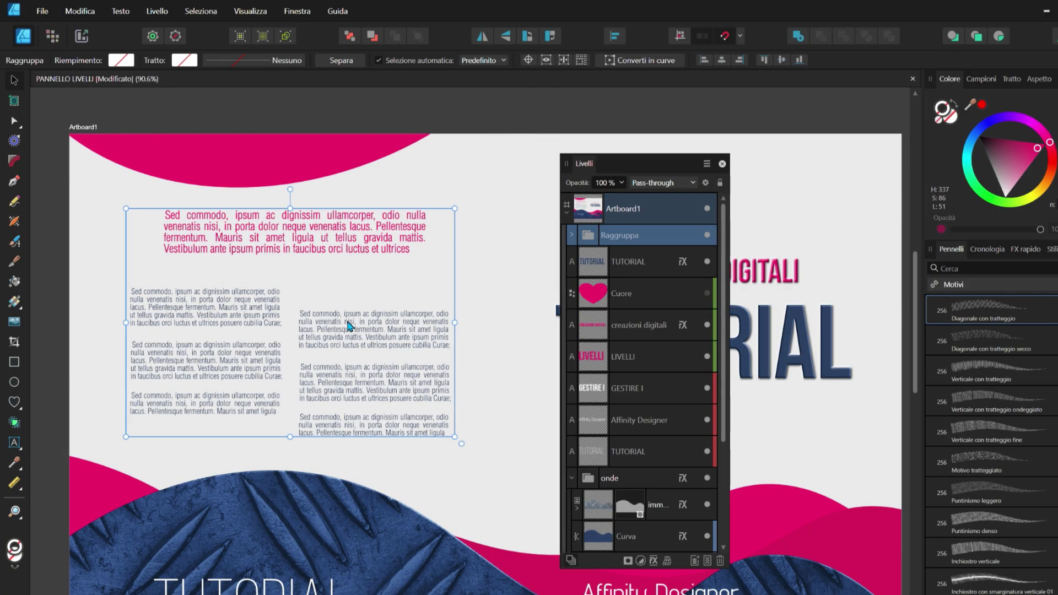
- Resize the text group on the page as a test and undo the change
scroll(439, 390, "down", 1)
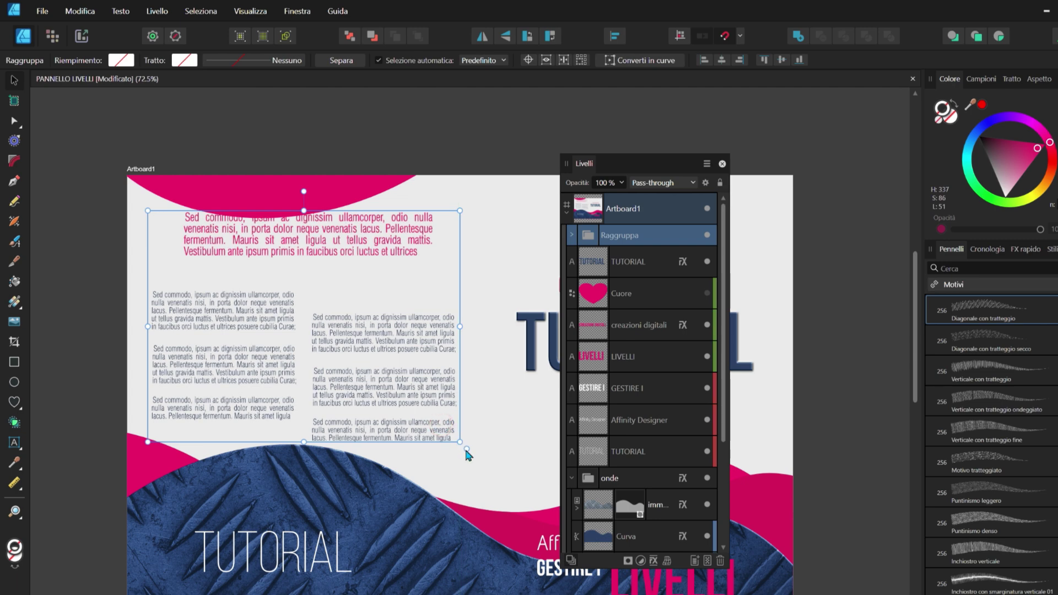
left_click_drag(444, 424, 495, 470)
key("ctrl+z")
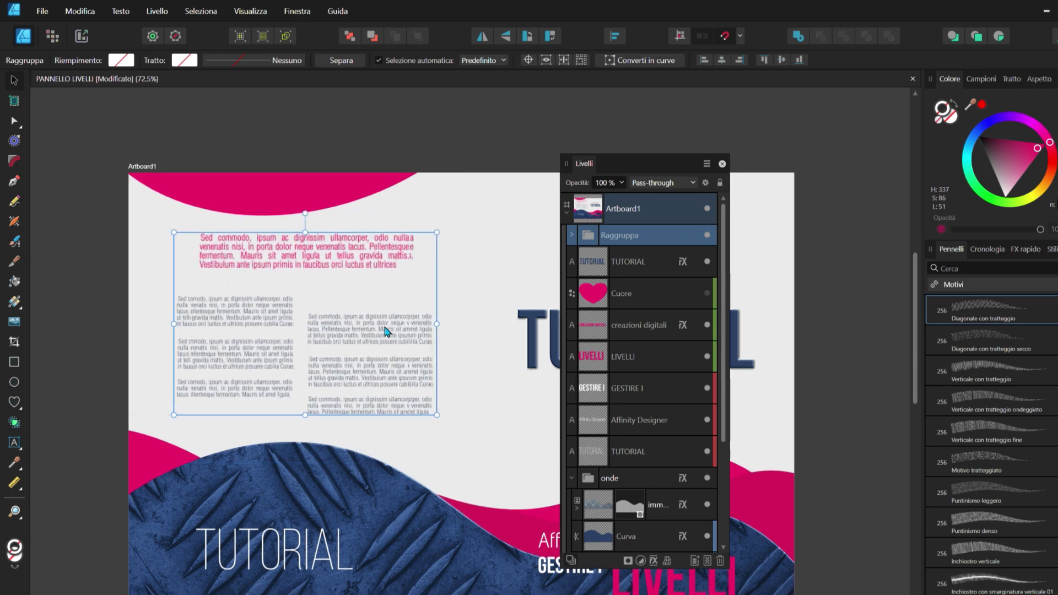
scroll(365, 333, "up", 1)
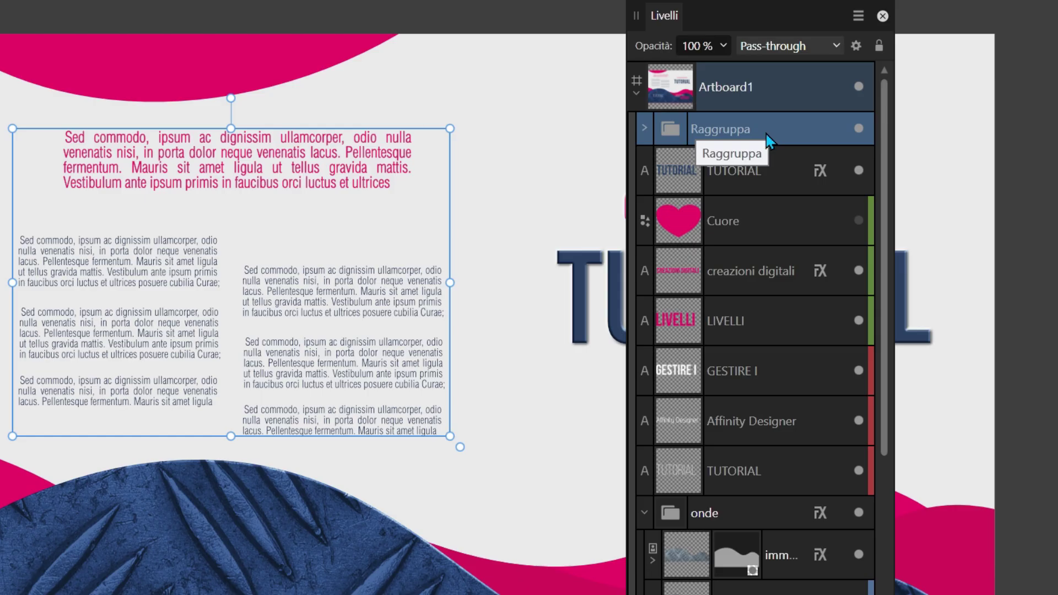
- Expand the Raggruppa group and select the last text frame of the first text column individually inside it
left_click(641, 127)
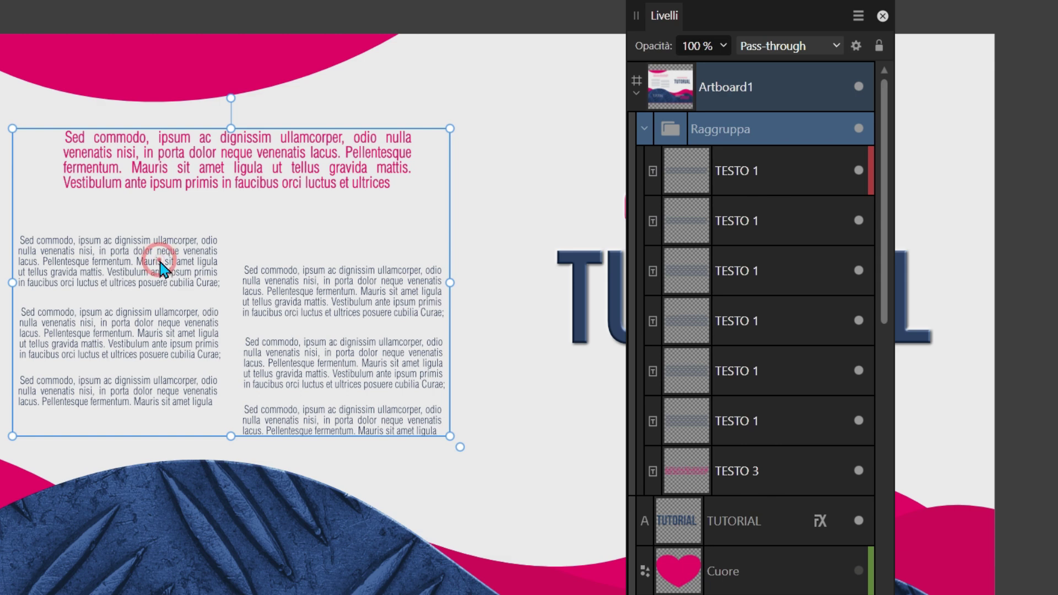
left_click(744, 241)
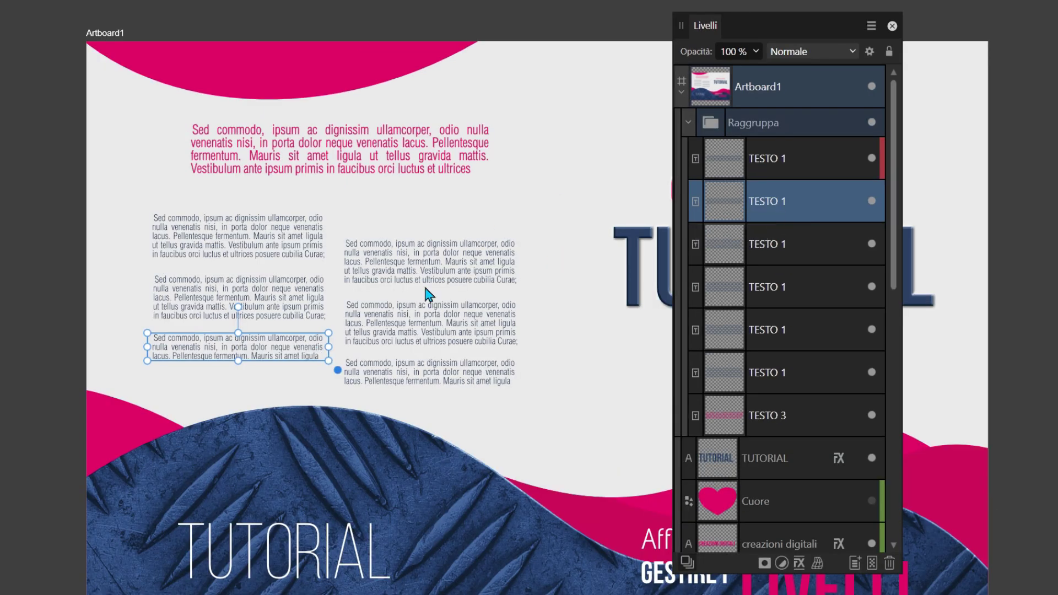
left_click(753, 112)
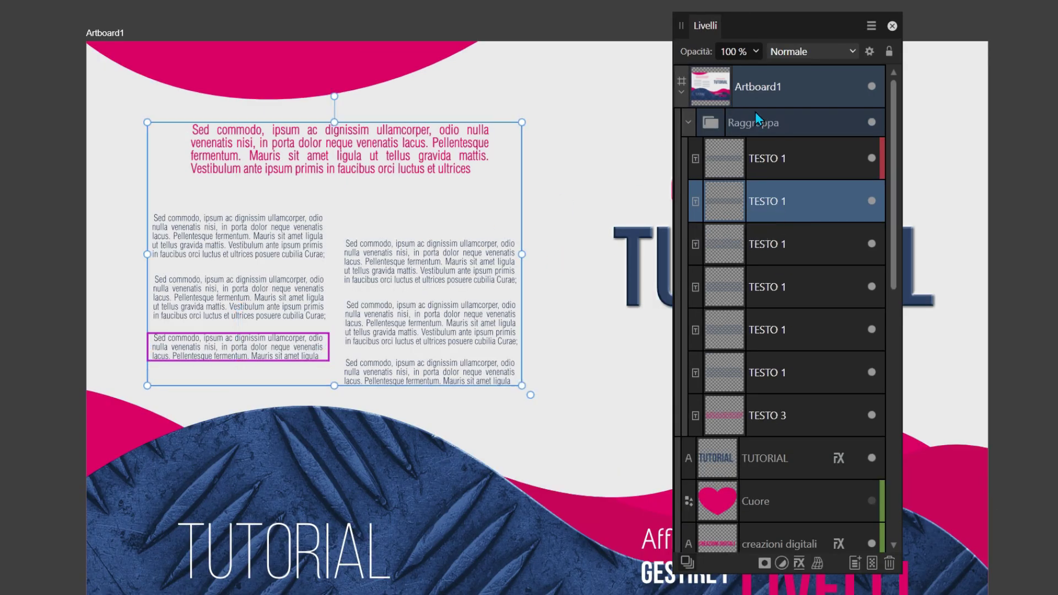
double_click(268, 343)
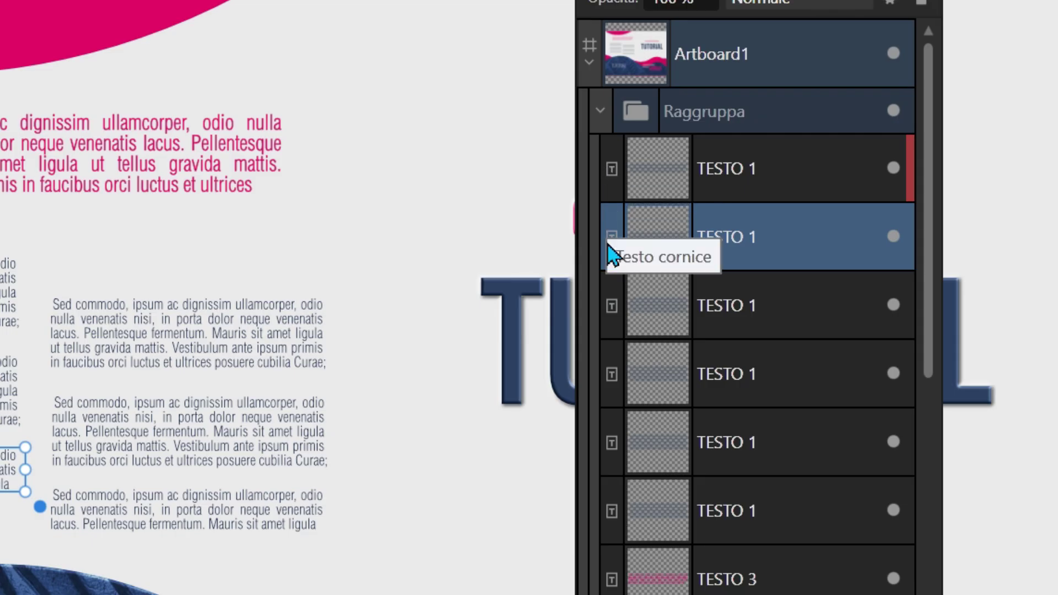
- Collapse the onde group and look through the object type icons in the layer list
scroll(625, 351, "down", 10)
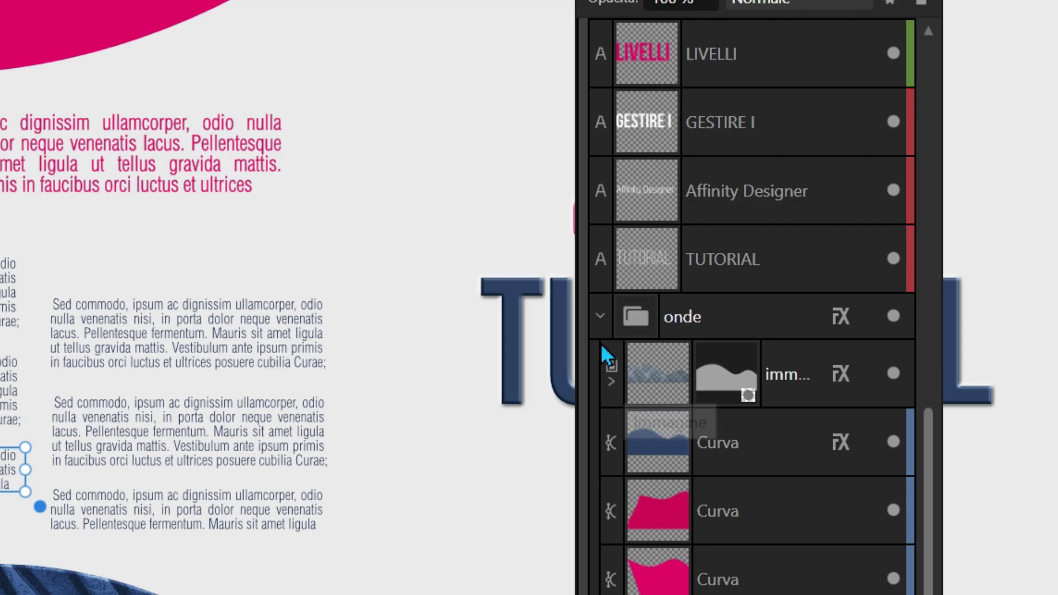
left_click(599, 315)
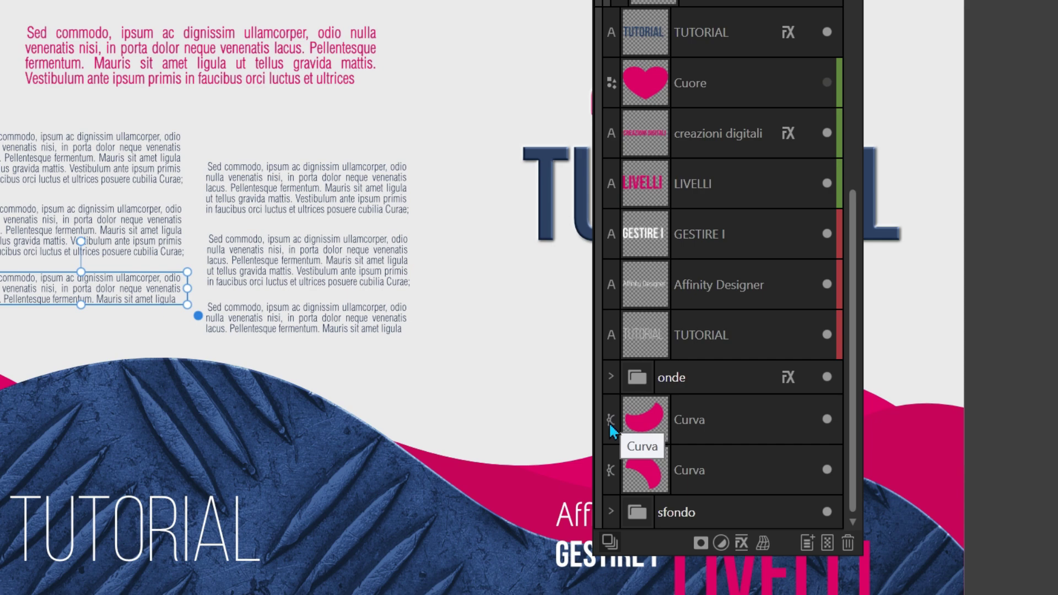
scroll(609, 422, "up", 5)
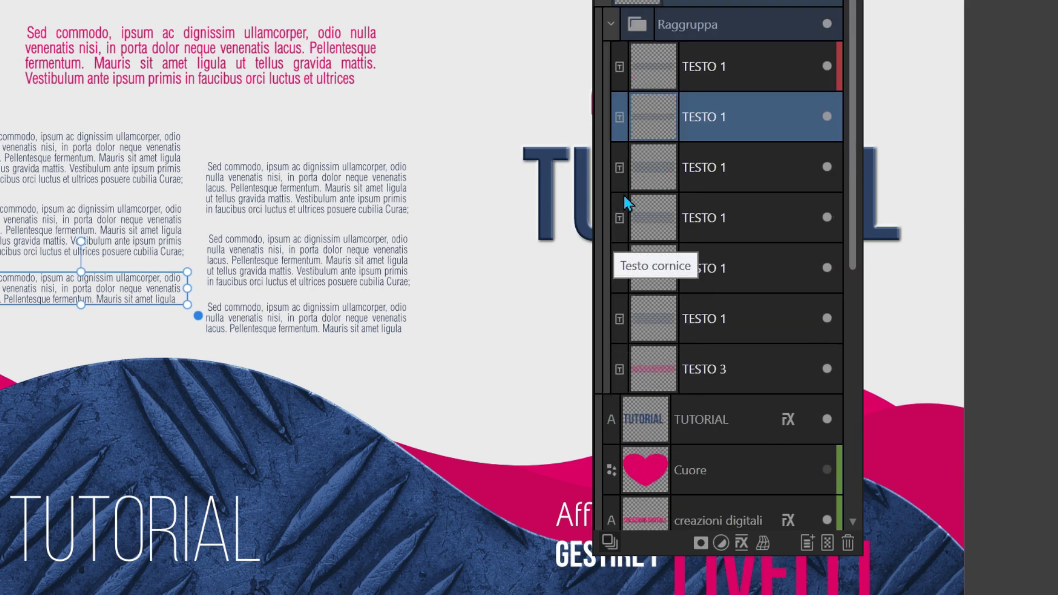
- Turn off the Mostra tipo di oggetto option to hide the object type icons in the layer list
left_click(705, 161)
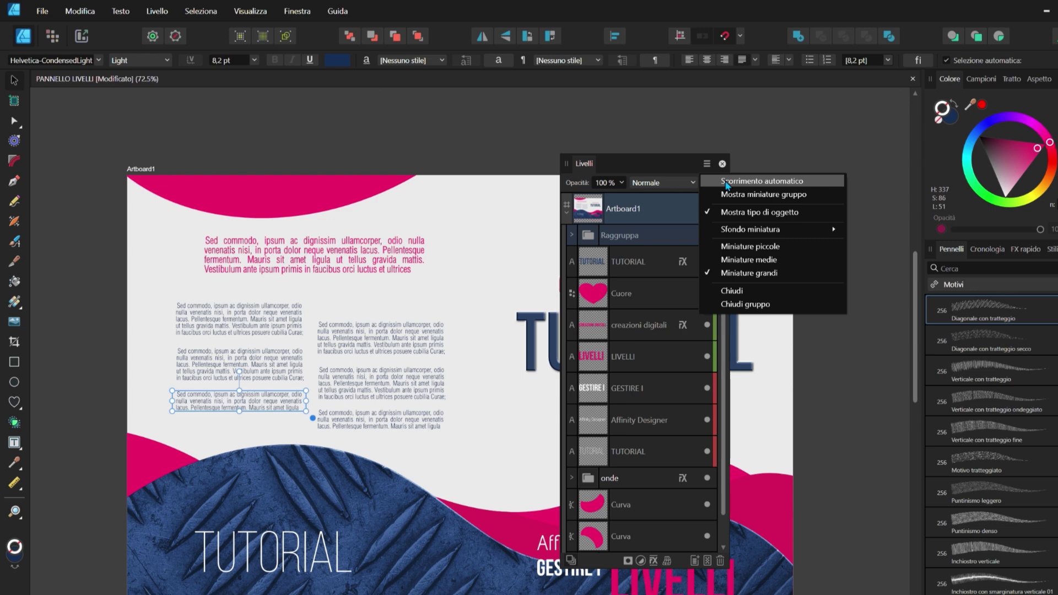
left_click(711, 211)
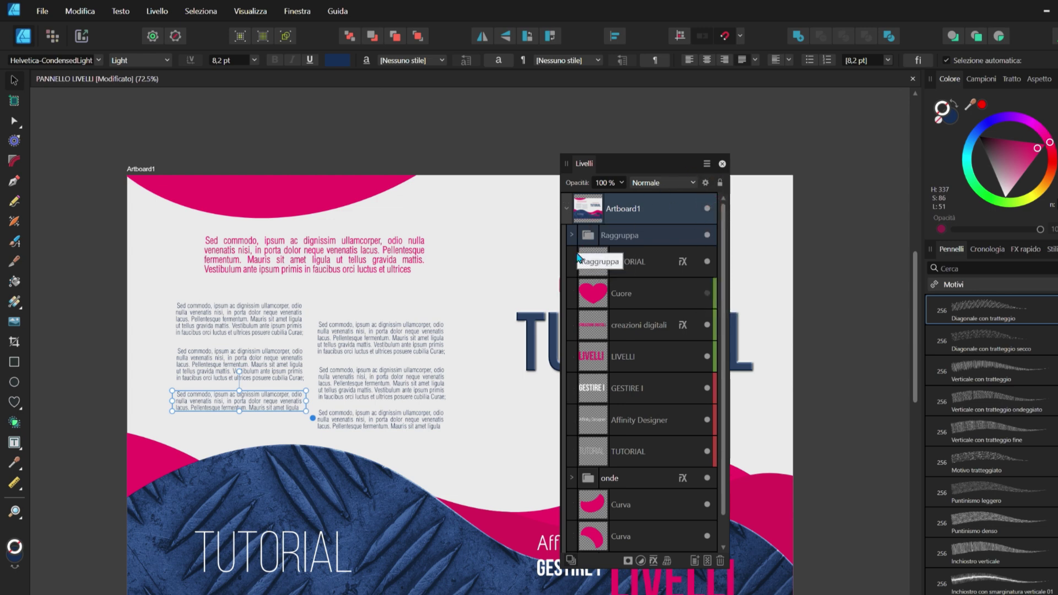
scroll(572, 515, "down", 1)
scroll(573, 514, "up", 1)
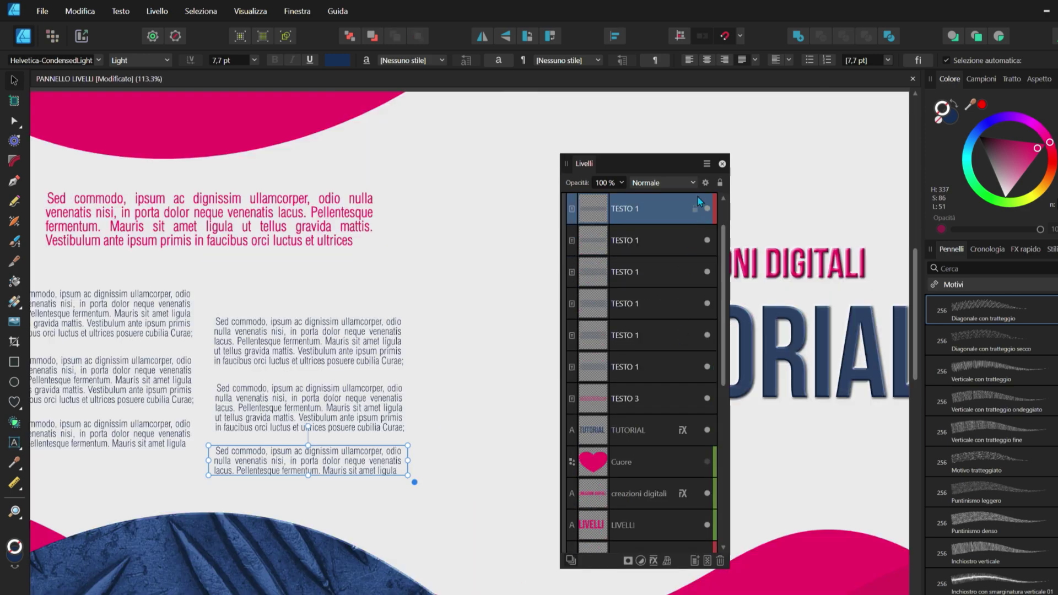
- Examine the Scorrimento automatico option and turn Mostra tipo di oggetto back on for the layer list
left_click(706, 163)
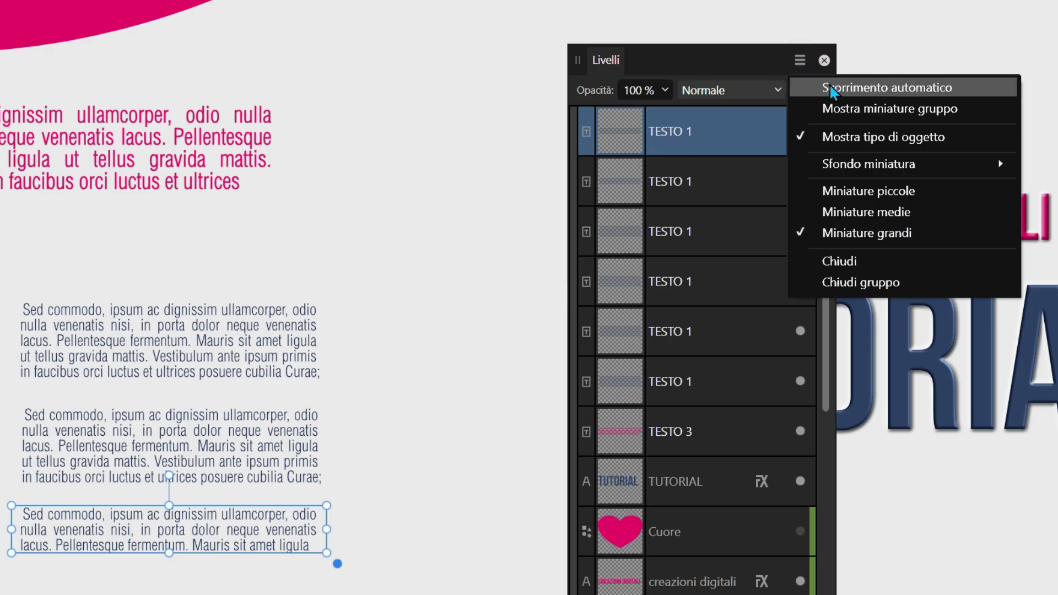
left_click_drag(827, 392, 828, 244)
scroll(832, 252, "down", 10)
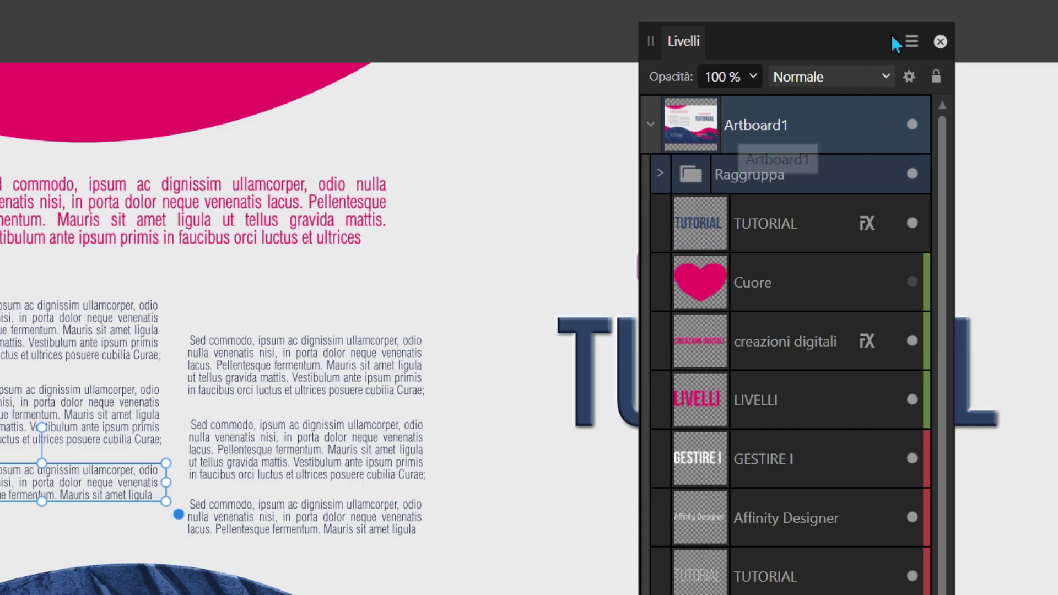
left_click(912, 41)
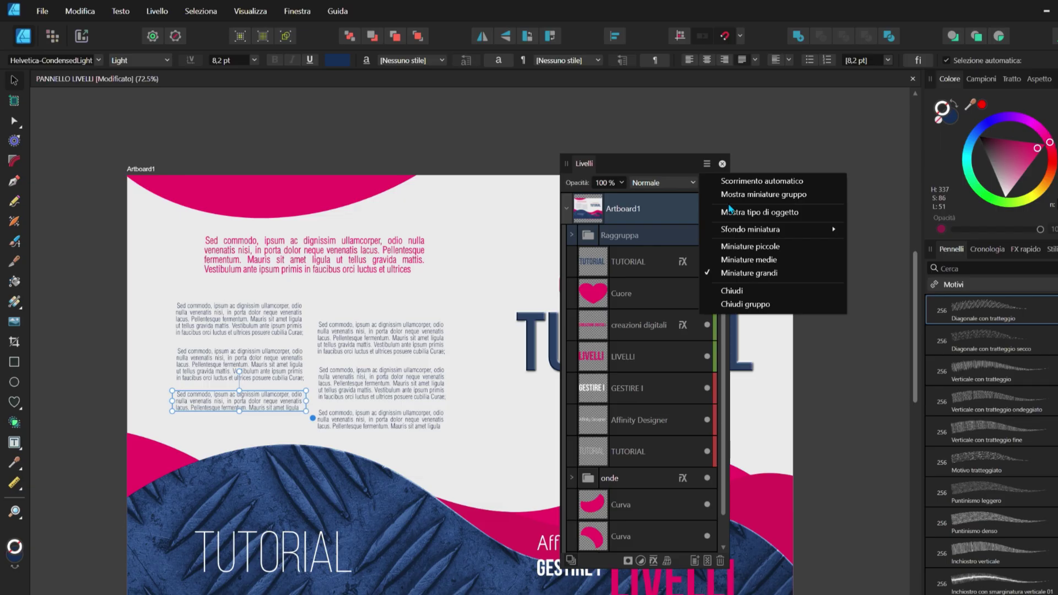
left_click(729, 210)
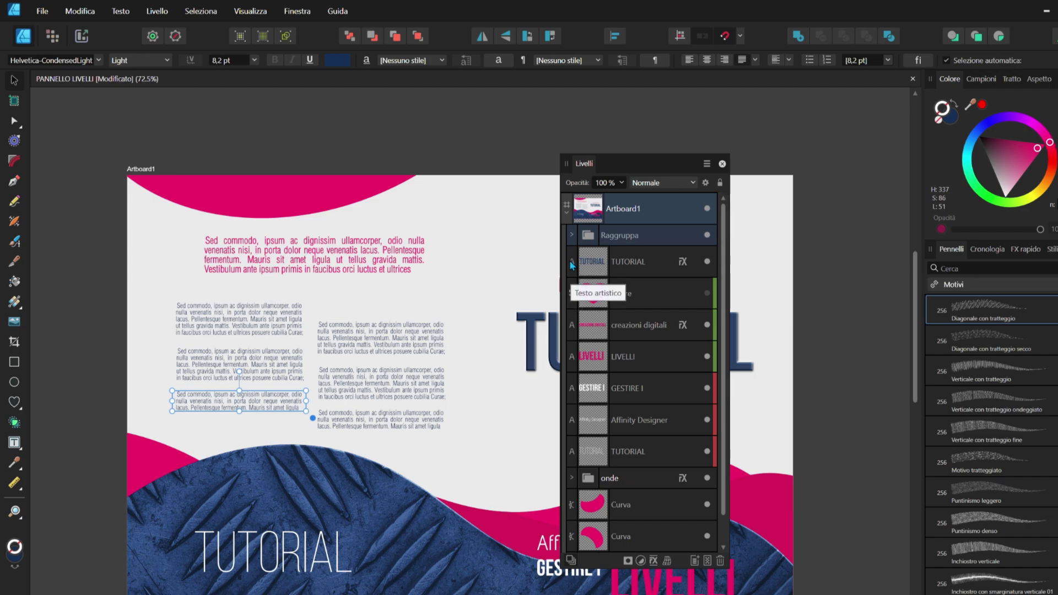
- Select the text group and expand the onde group to show its nested layers
left_click(706, 164)
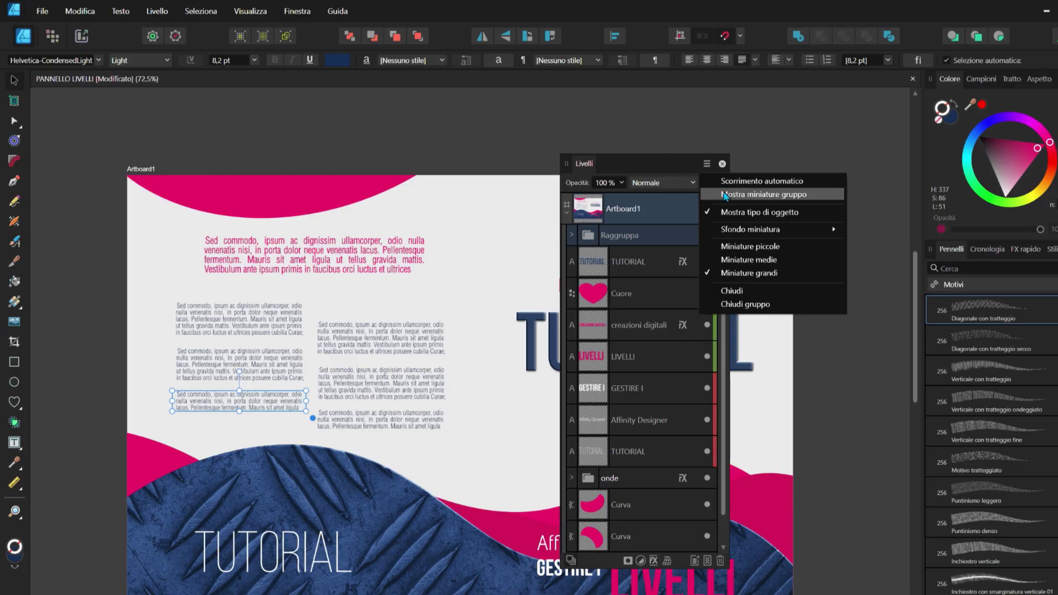
left_click(725, 195)
left_click(571, 235)
left_click(572, 236)
left_click(571, 478)
scroll(639, 325, "down", 3)
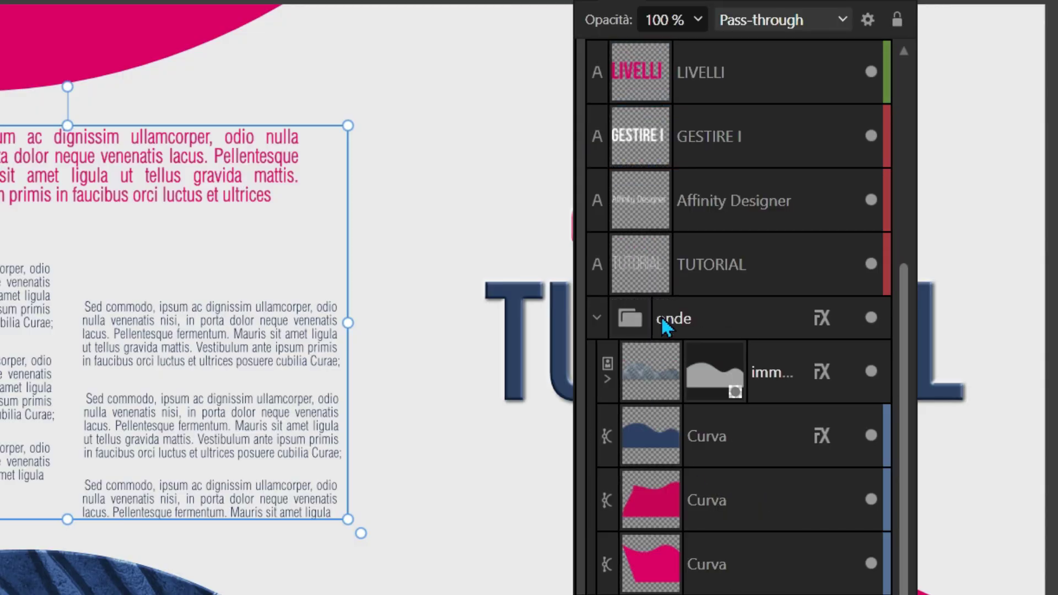
scroll(661, 308, "up", 5)
- Expand the Raggruppa group and turn on Mostra miniature gruppo for the layer list
left_click(595, 125)
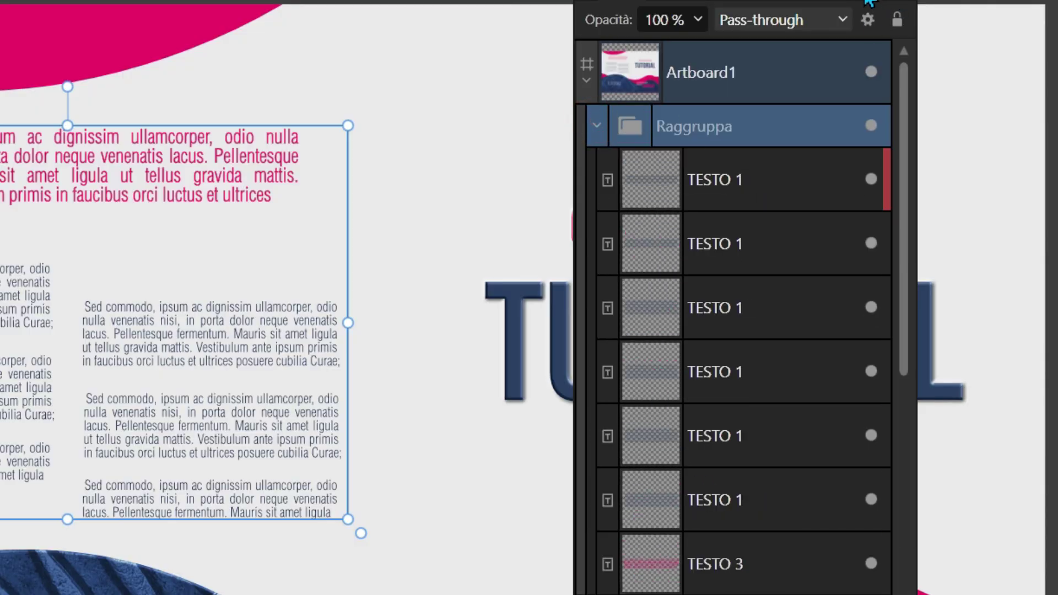
left_click(706, 164)
left_click(715, 189)
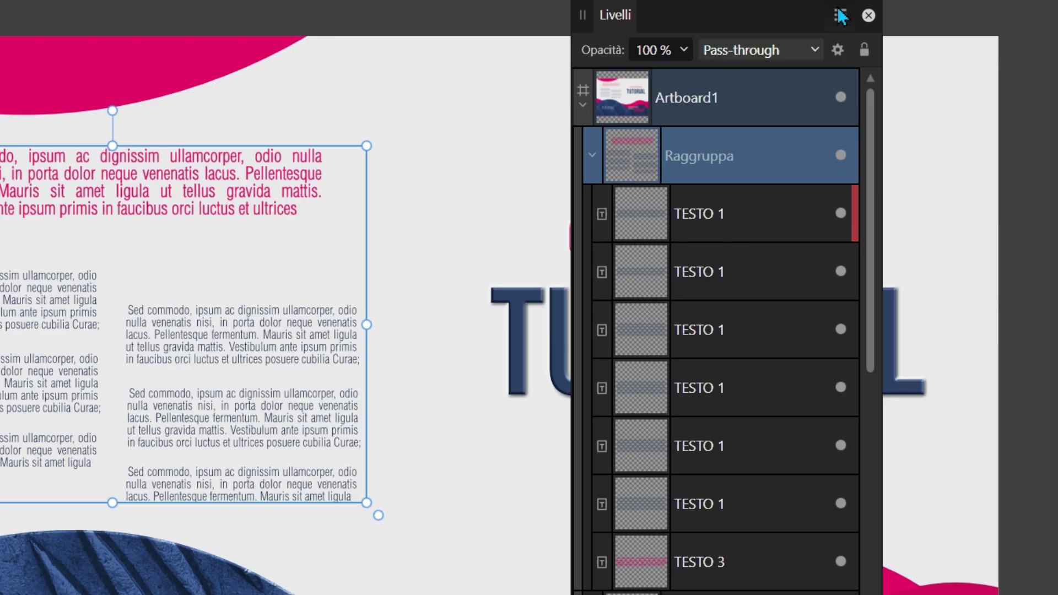
- Turn off Mostra miniature gruppo and collapse the Raggruppa group
left_click(706, 164)
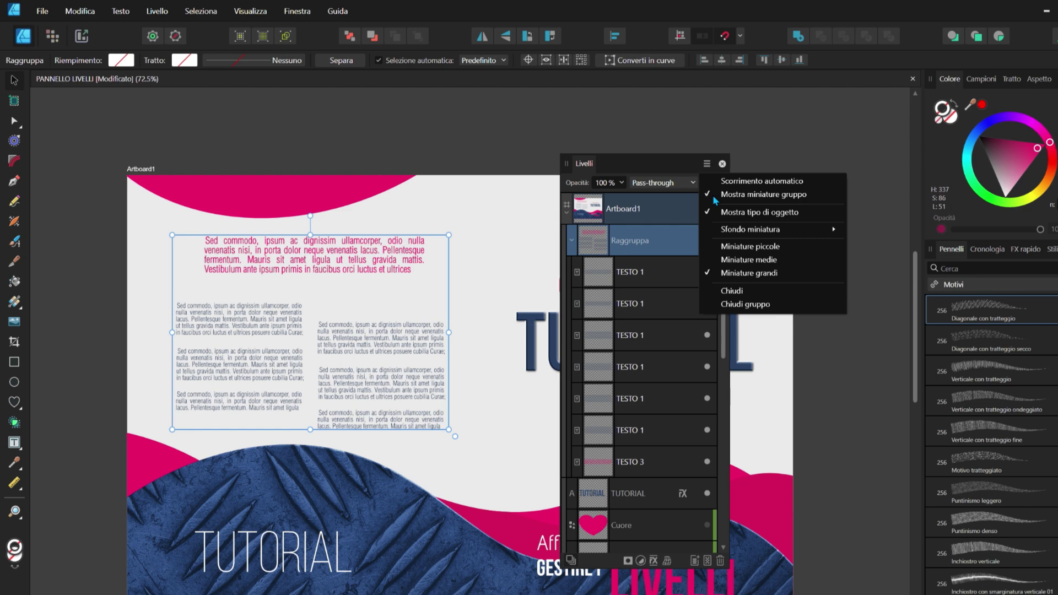
left_click(936, 71)
left_click(570, 236)
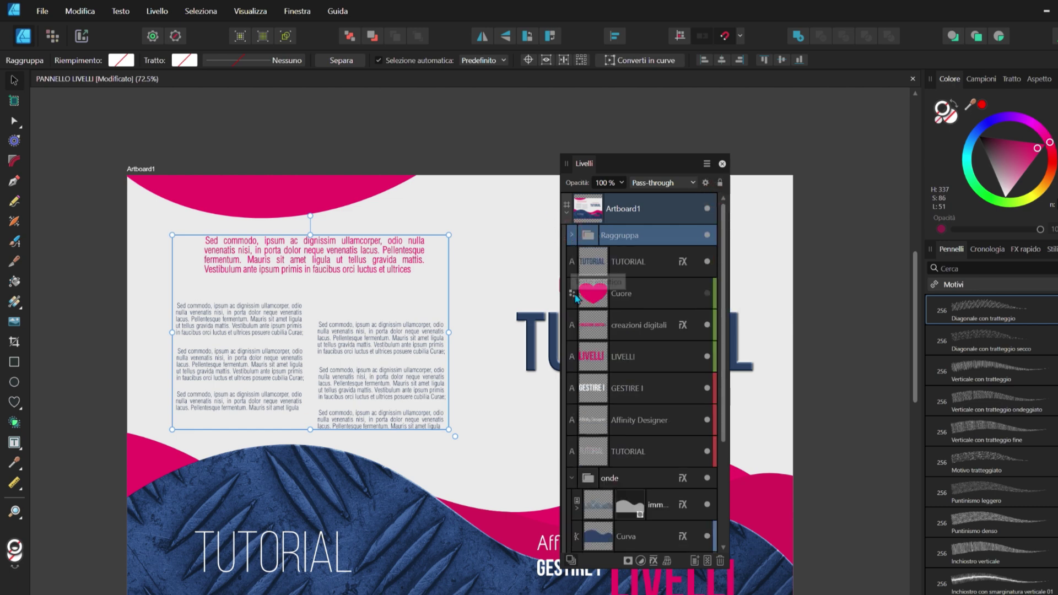
left_click(571, 236)
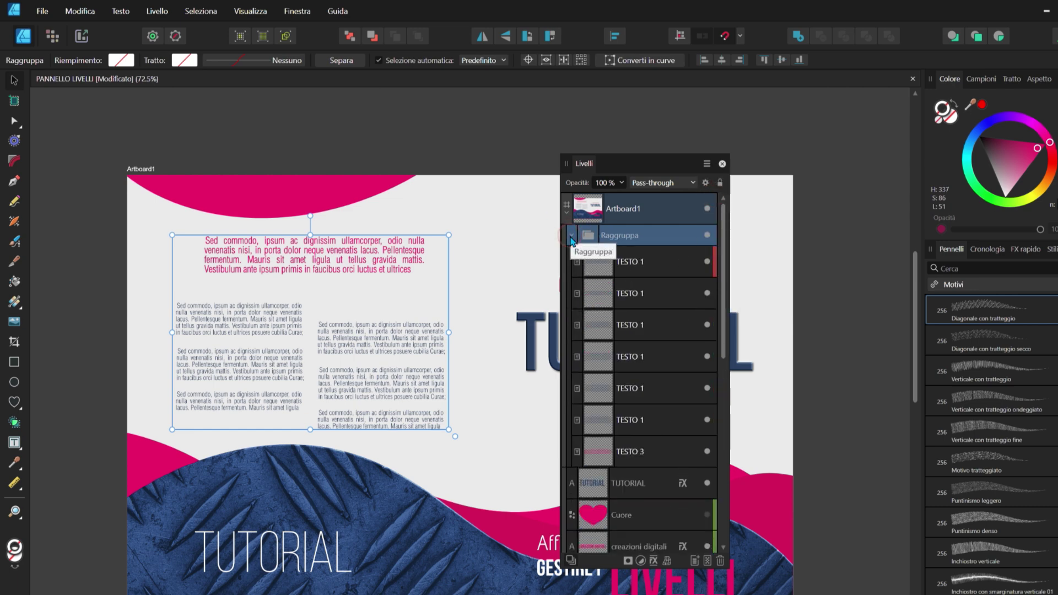
left_click(570, 236)
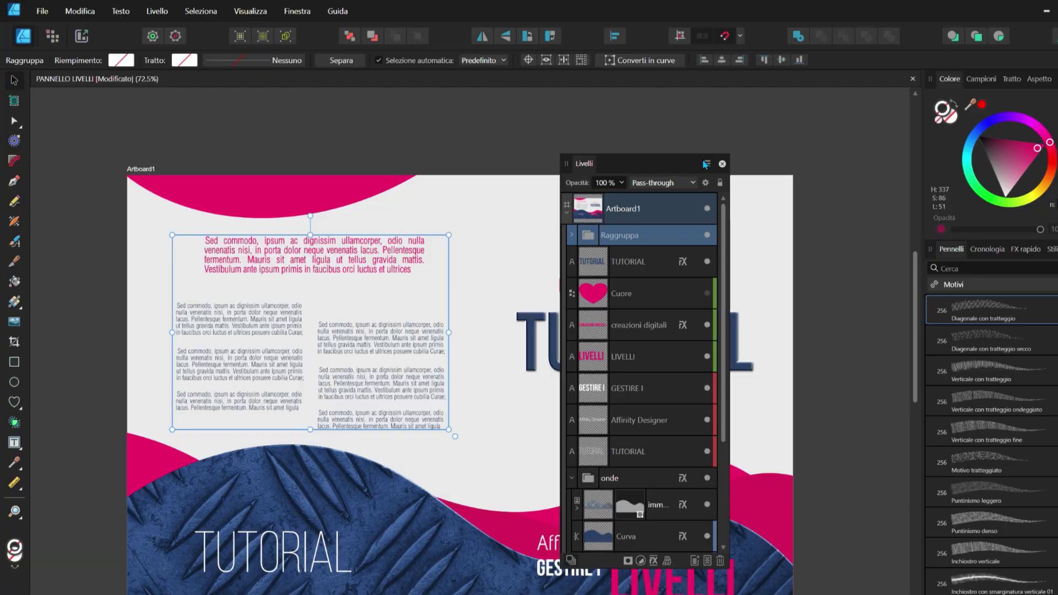
- Turn off the checkerboard background of the layer thumbnails and look through the layer list
left_click(706, 164)
mouse_move(634, 144)
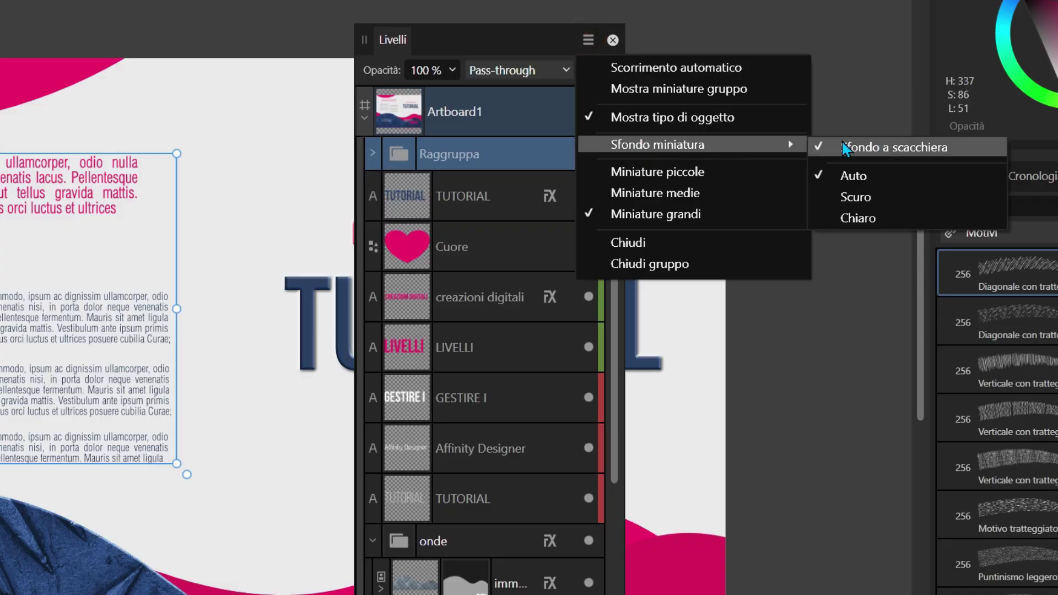
left_click(821, 146)
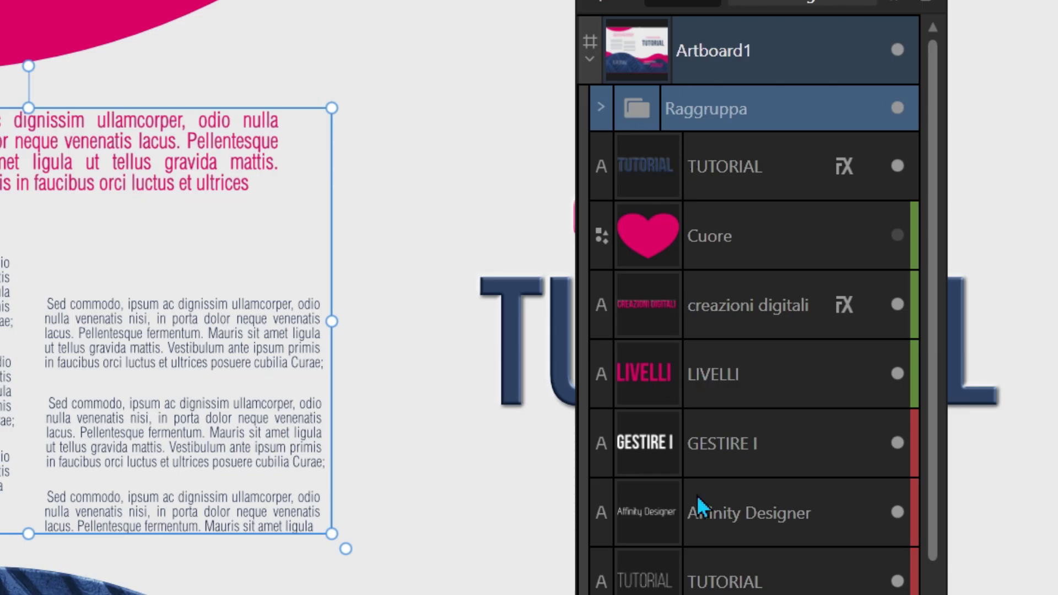
scroll(696, 495, "down", 5)
scroll(704, 382, "up", 5)
- Set the layer thumbnail background to Scuro
left_click(707, 164)
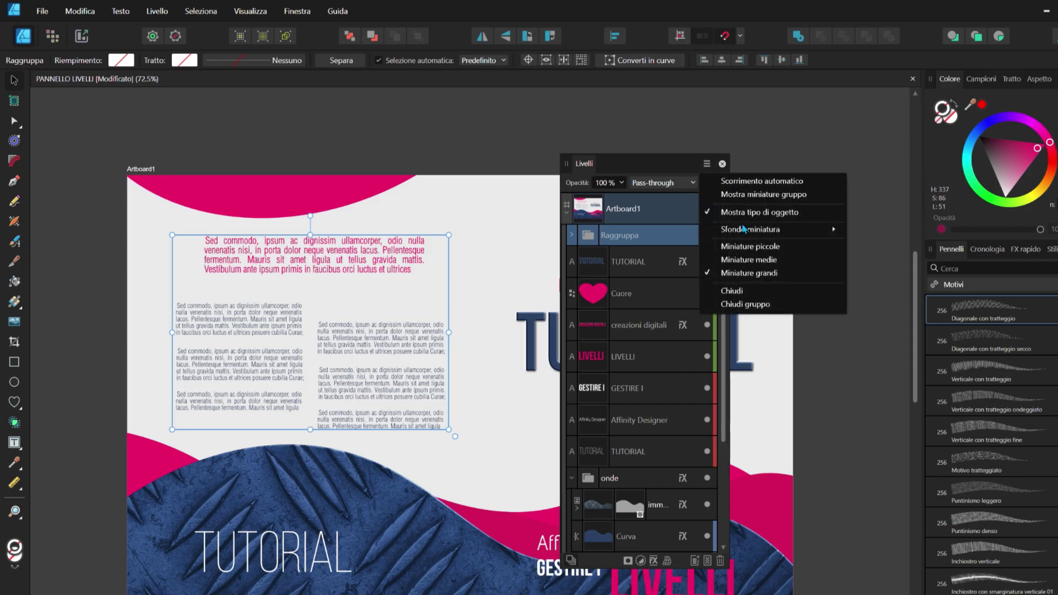
mouse_move(743, 228)
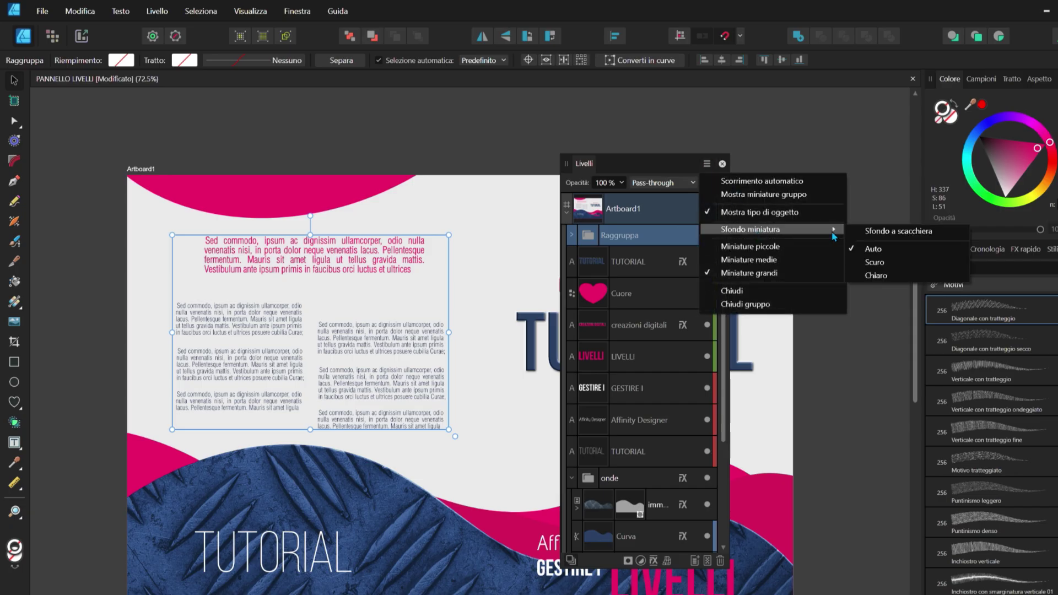
left_click(861, 260)
- Set the layer thumbnail background to Chiaro
left_click(707, 164)
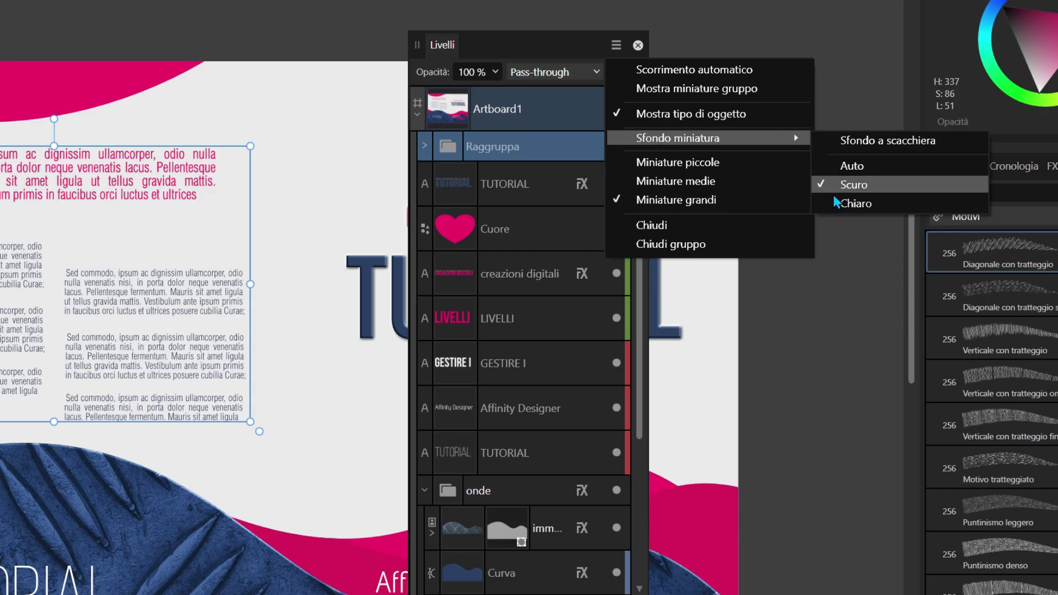
left_click(838, 203)
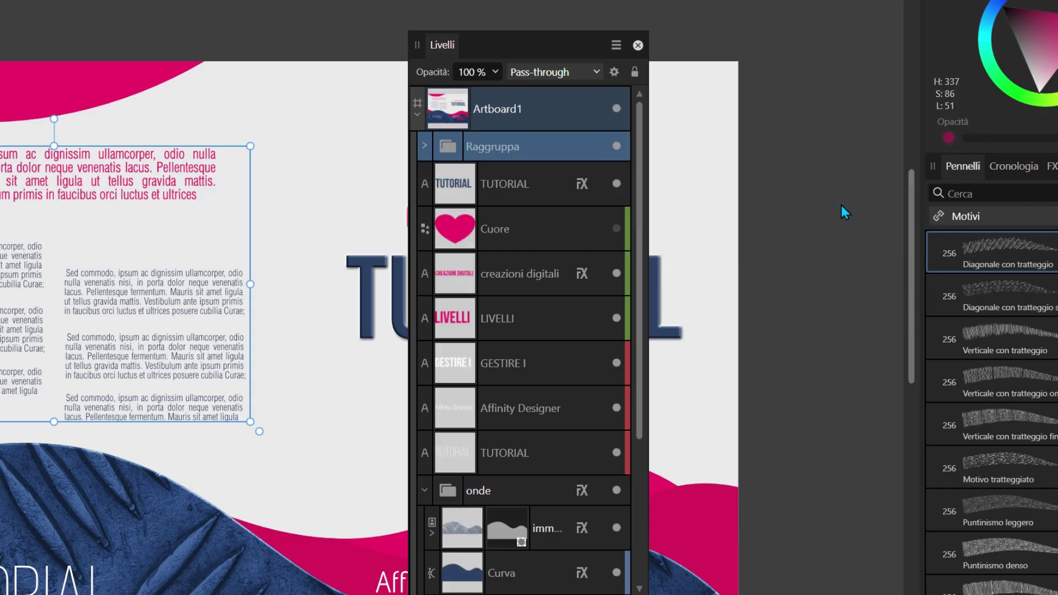
- Turn the checkerboard background of the layer thumbnails on and set the thumbnail background to Scuro
left_click(616, 44)
mouse_move(652, 147)
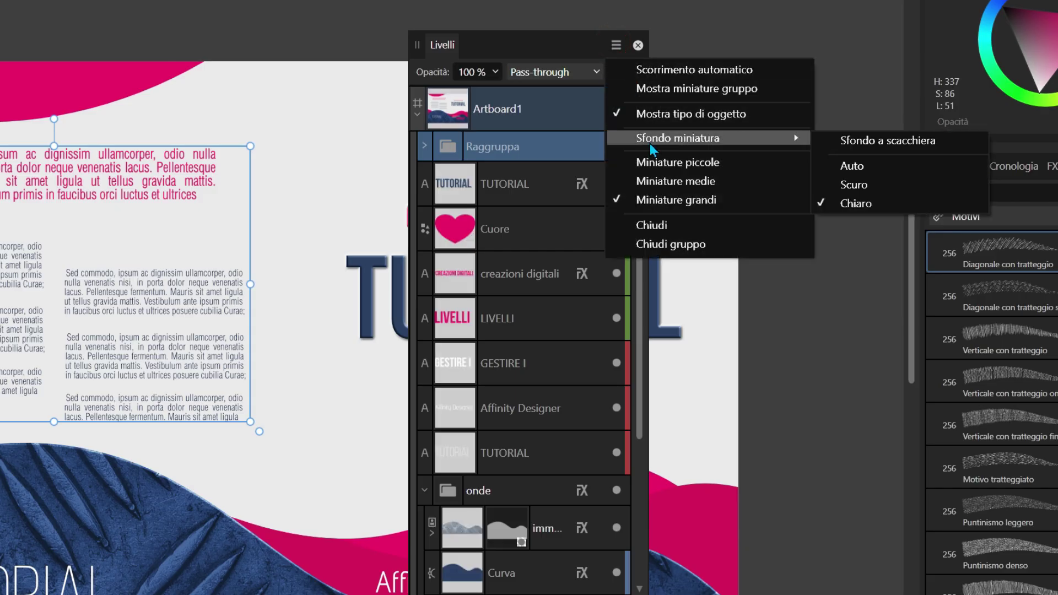
left_click(848, 141)
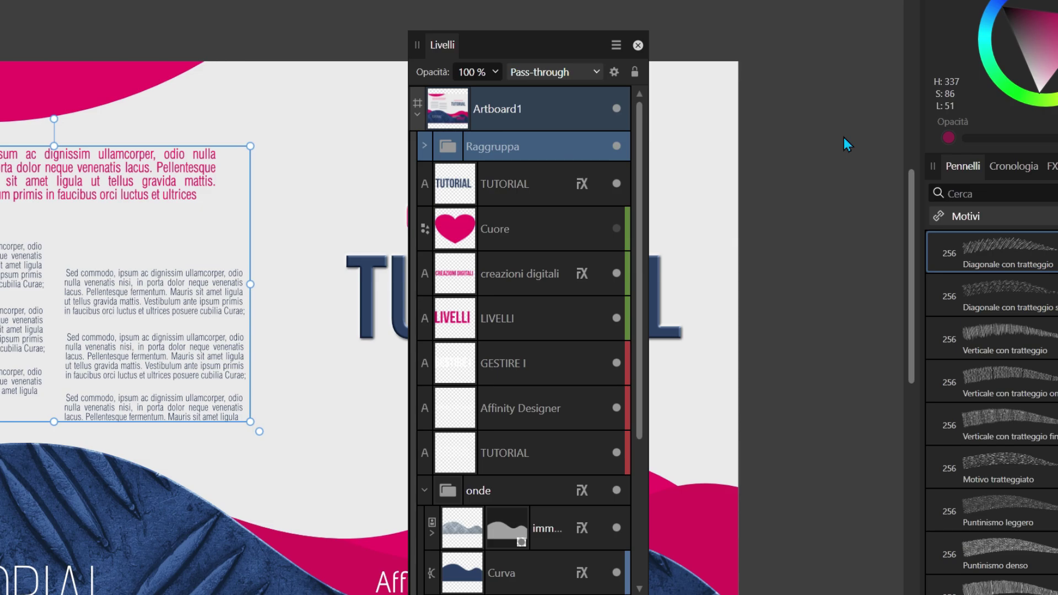
left_click(616, 45)
mouse_move(673, 141)
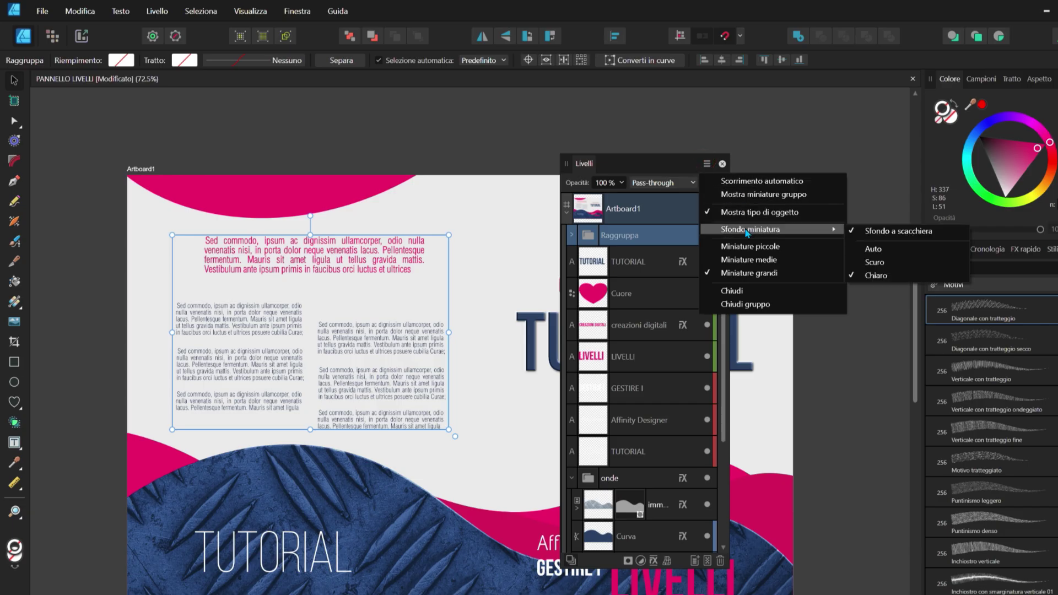
left_click(863, 263)
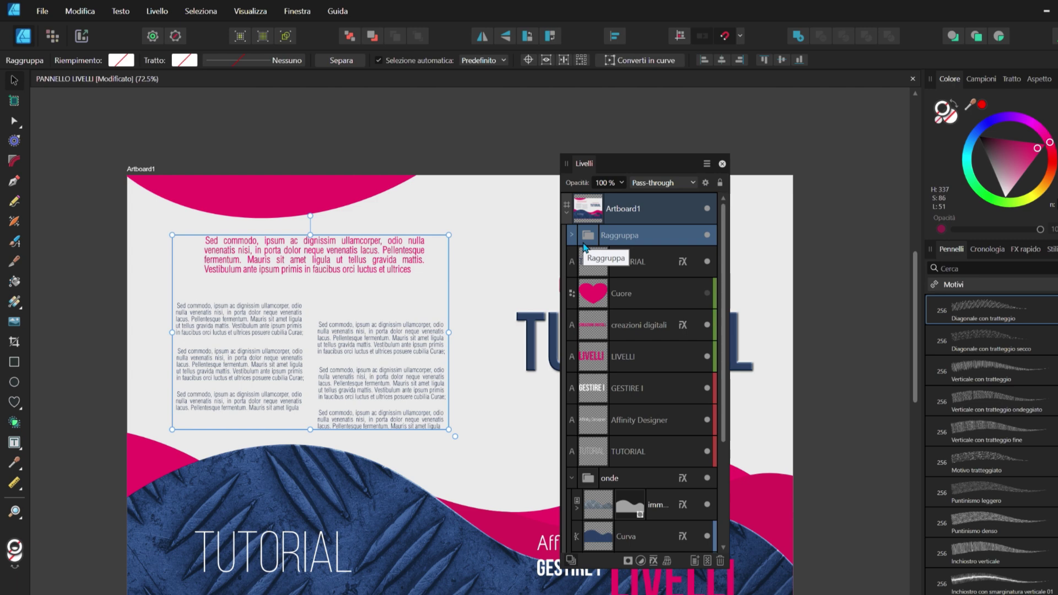
- Try Miniature medie and Miniature piccole for the layer list, and return to Miniature grandi
left_click(707, 164)
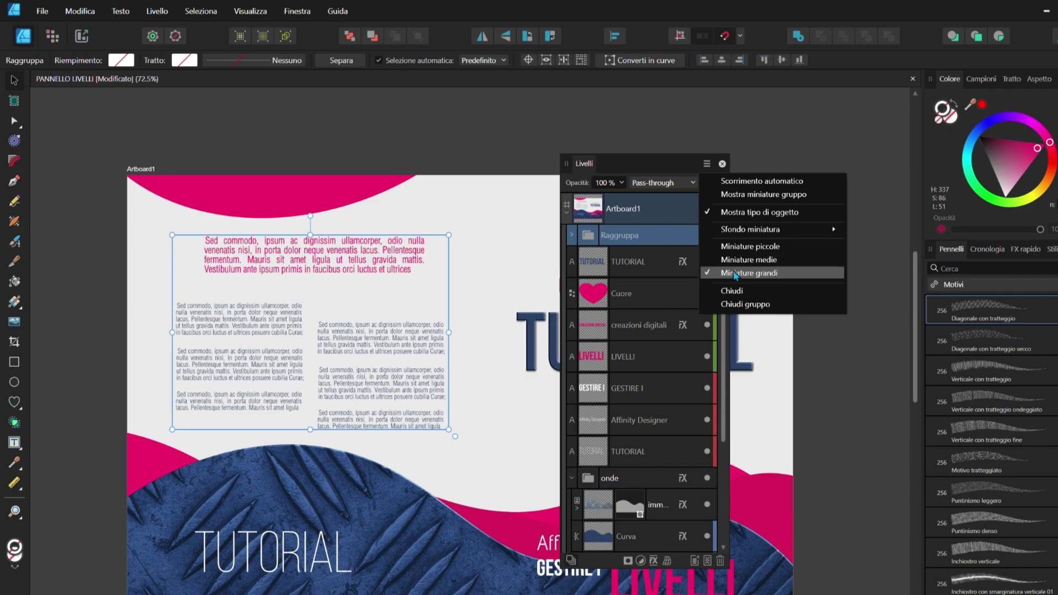
left_click(748, 261)
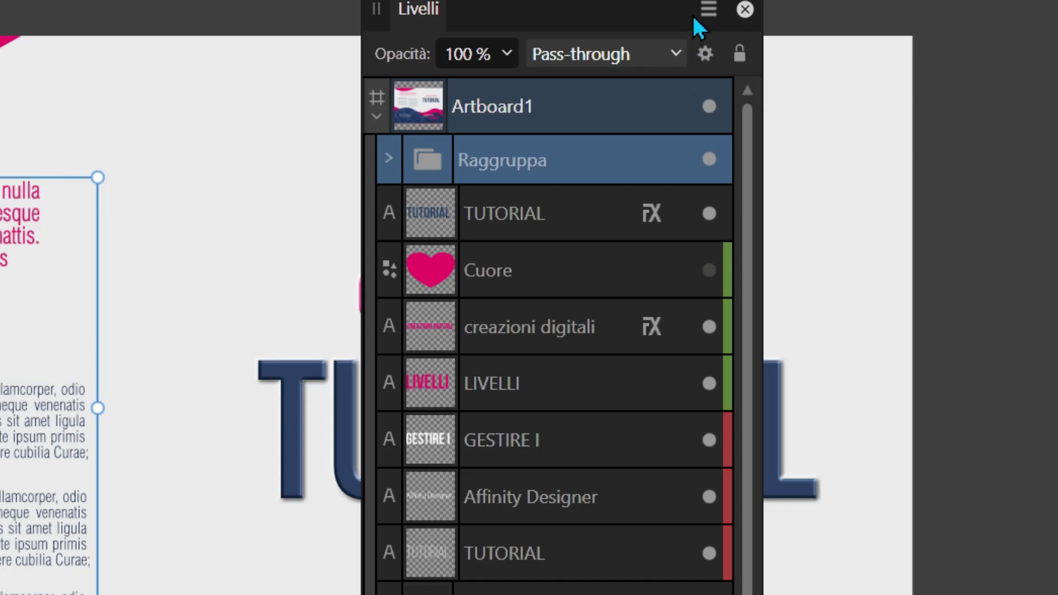
left_click(706, 163)
left_click(722, 245)
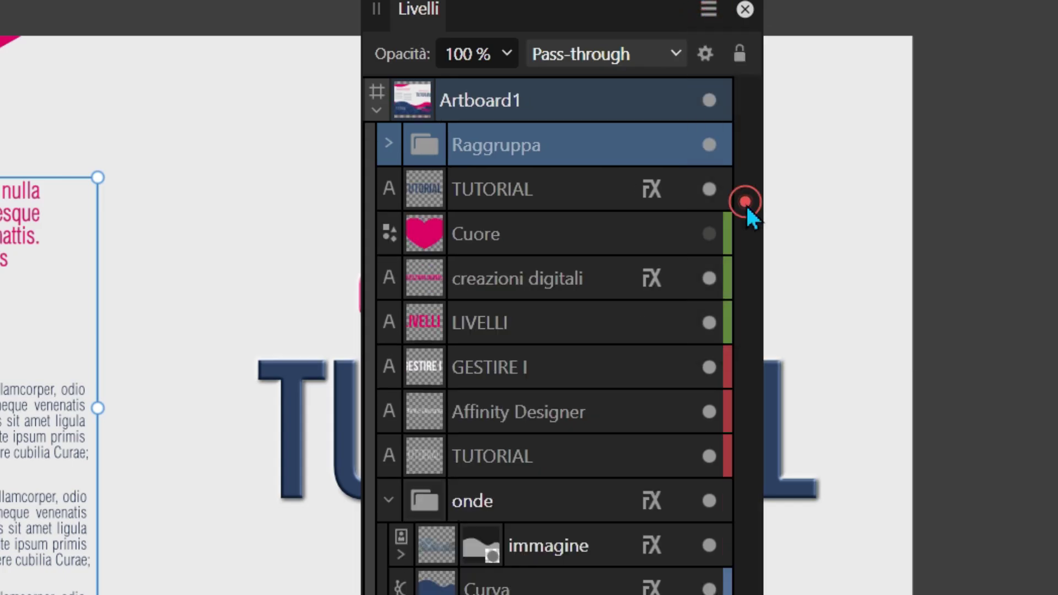
left_click(709, 10)
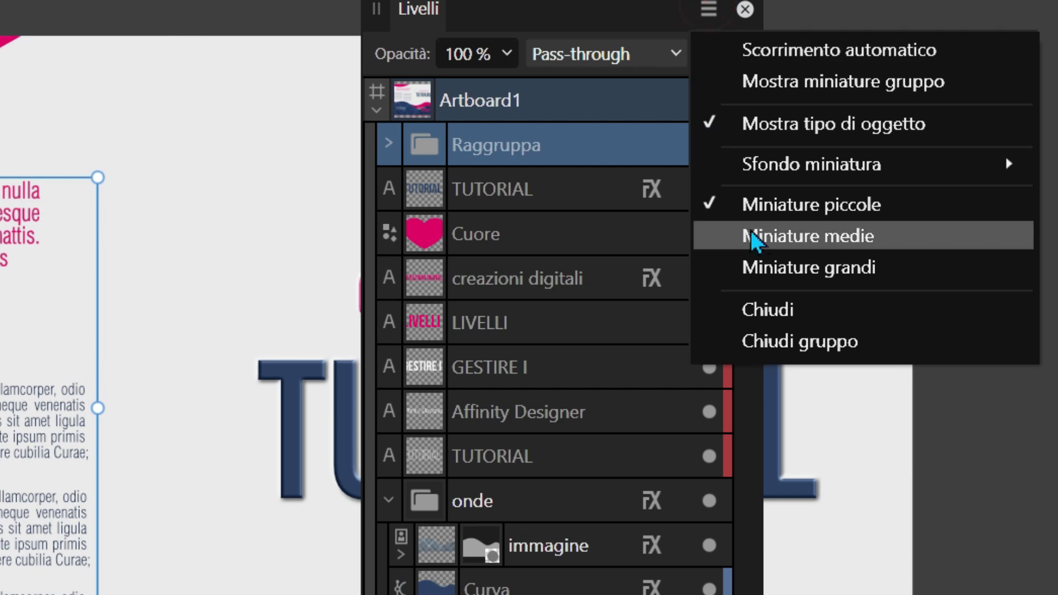
left_click(776, 268)
left_click(709, 10)
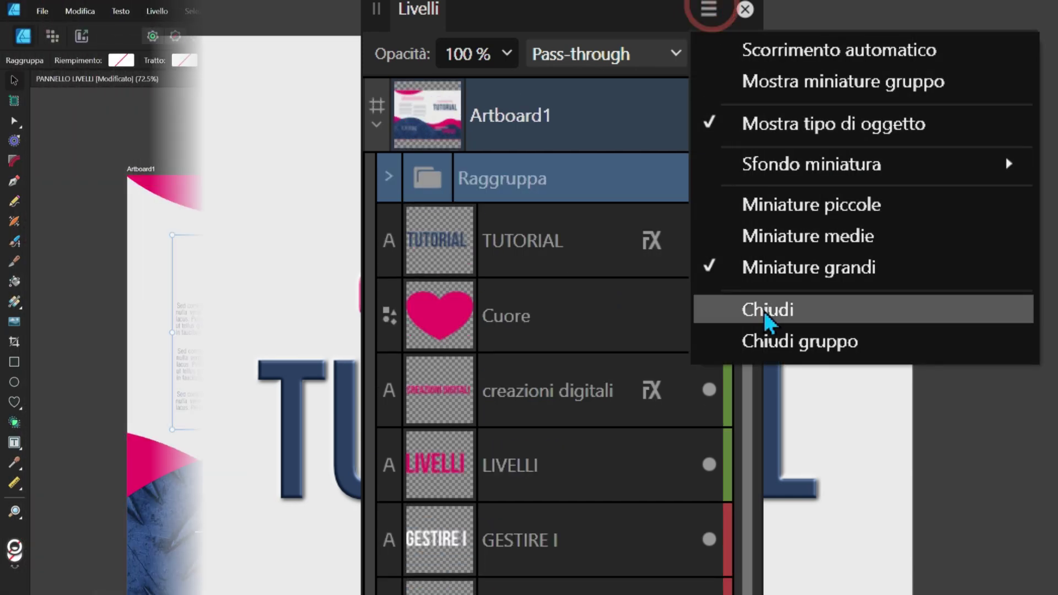
- Expand the Raggruppa group, show the Cuore layer and move it into the group below TESTO 3
left_click_drag(646, 164, 787, 132)
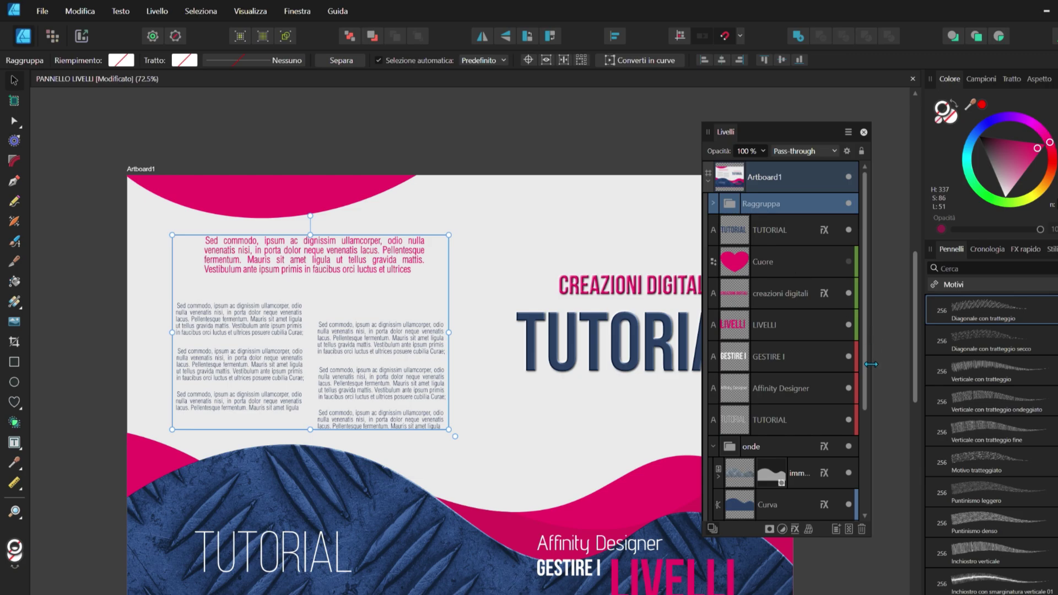
left_click(712, 204)
left_click_drag(748, 479, 748, 430)
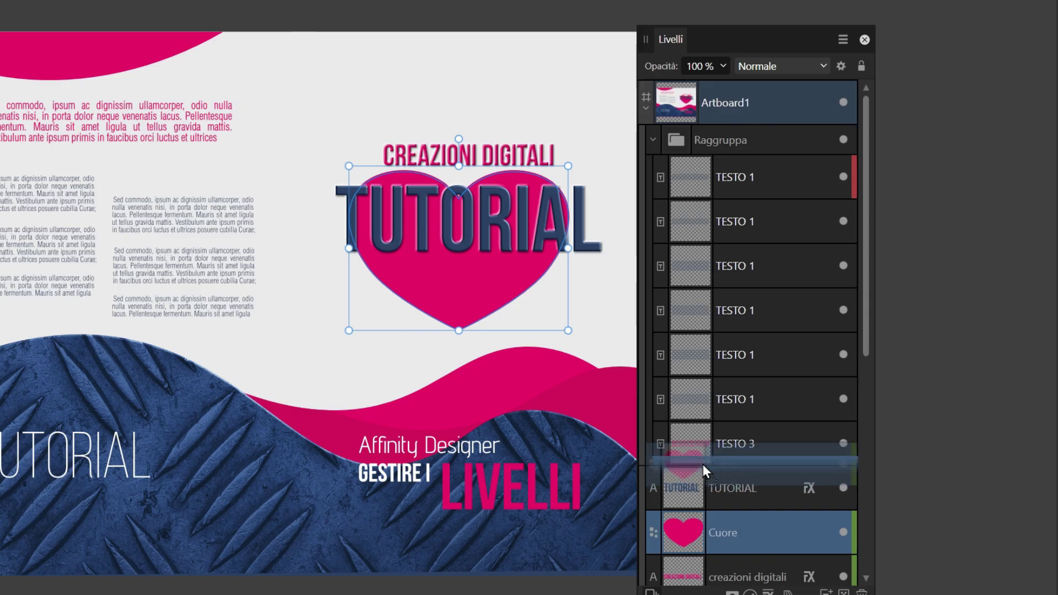
left_click_drag(702, 464, 703, 464)
- Move the heart below the large TUTORIAL title on the cover and scale it down
left_click_drag(462, 284, 424, 361)
left_click_drag(511, 414, 441, 385)
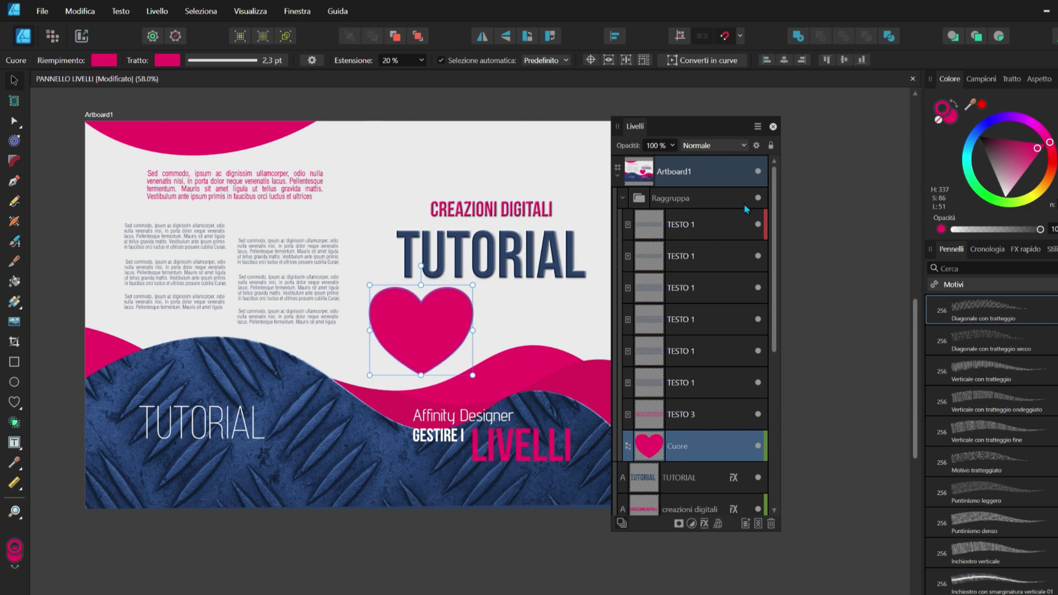
- Move the Cuore layer out of Raggruppa to the top of Artboard1 and collapse the group
left_click_drag(704, 126, 805, 141)
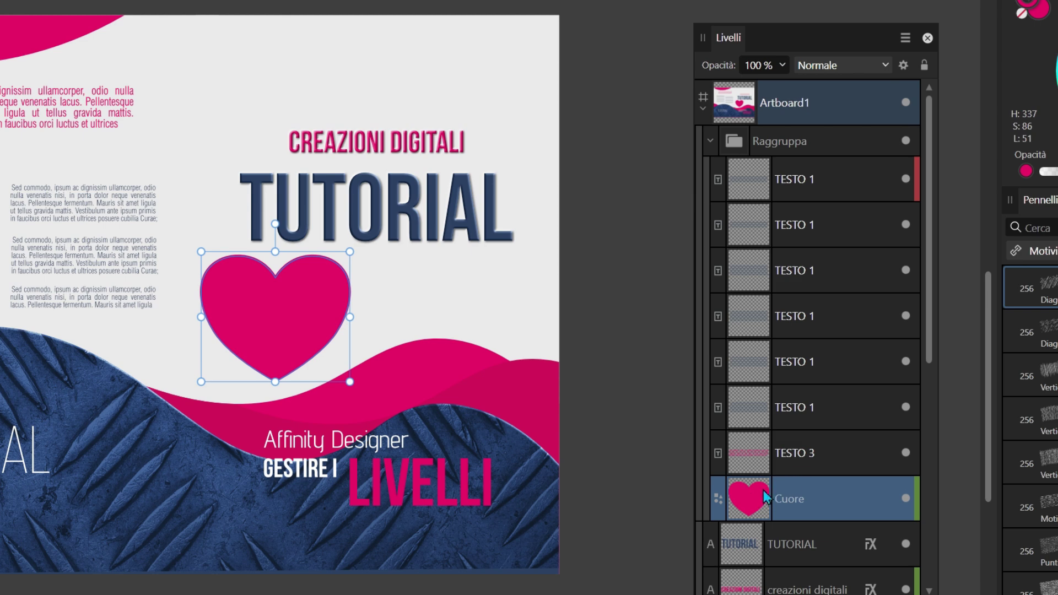
left_click_drag(762, 490, 771, 119)
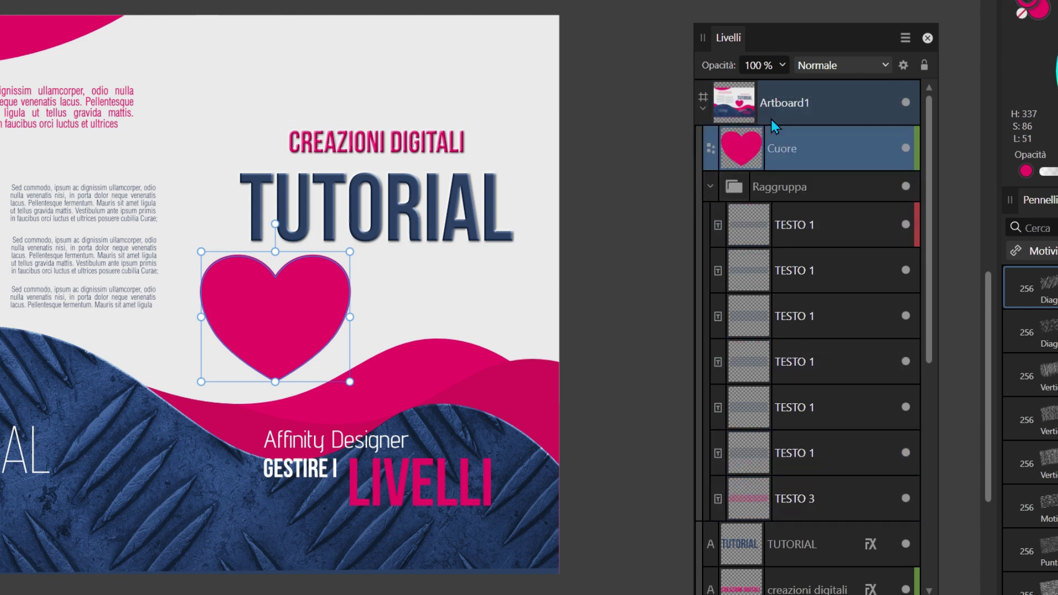
left_click(710, 187)
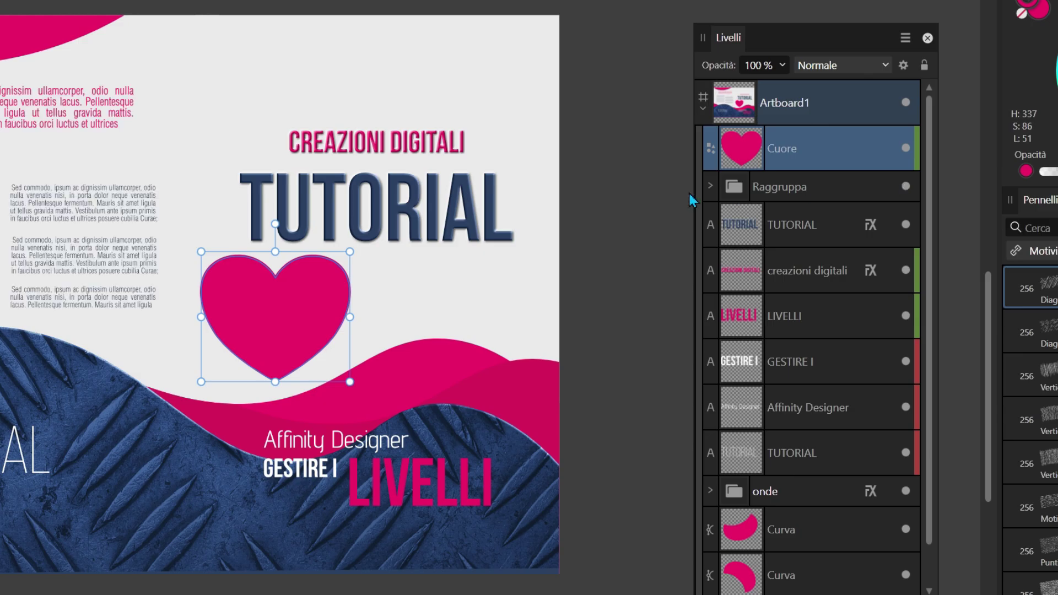
- Move all the TESTO layers out of Raggruppa, directly below Cuore, and delete the emptied group
left_click(709, 187)
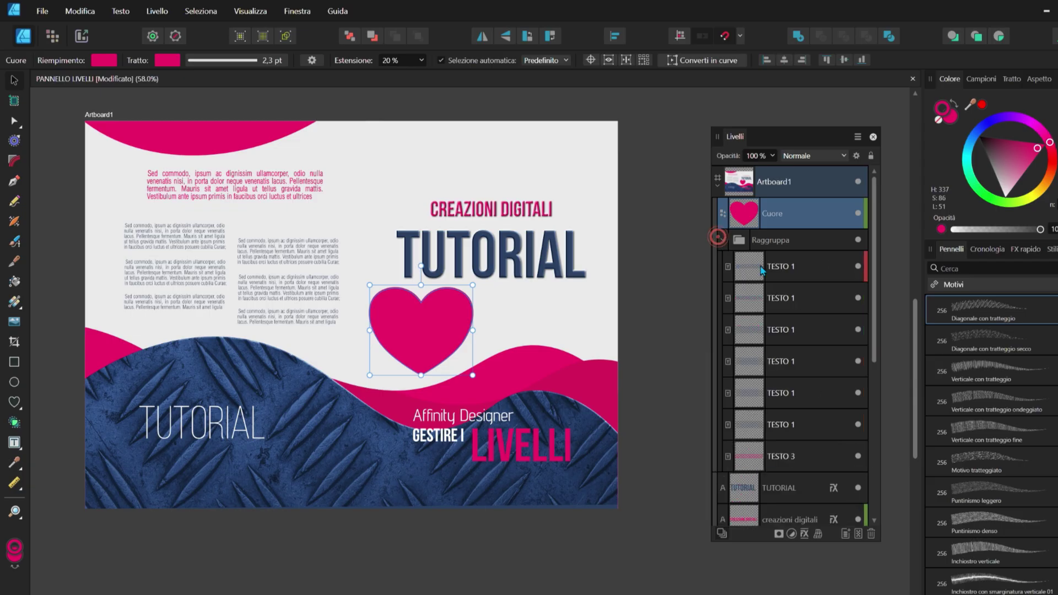
left_click(763, 270)
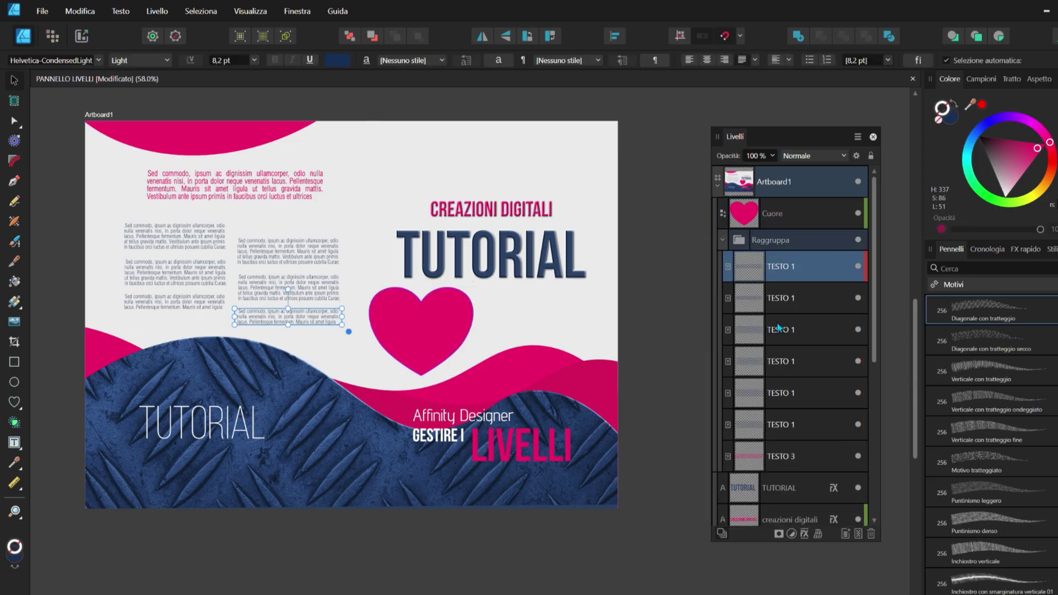
left_click(788, 458, "shift")
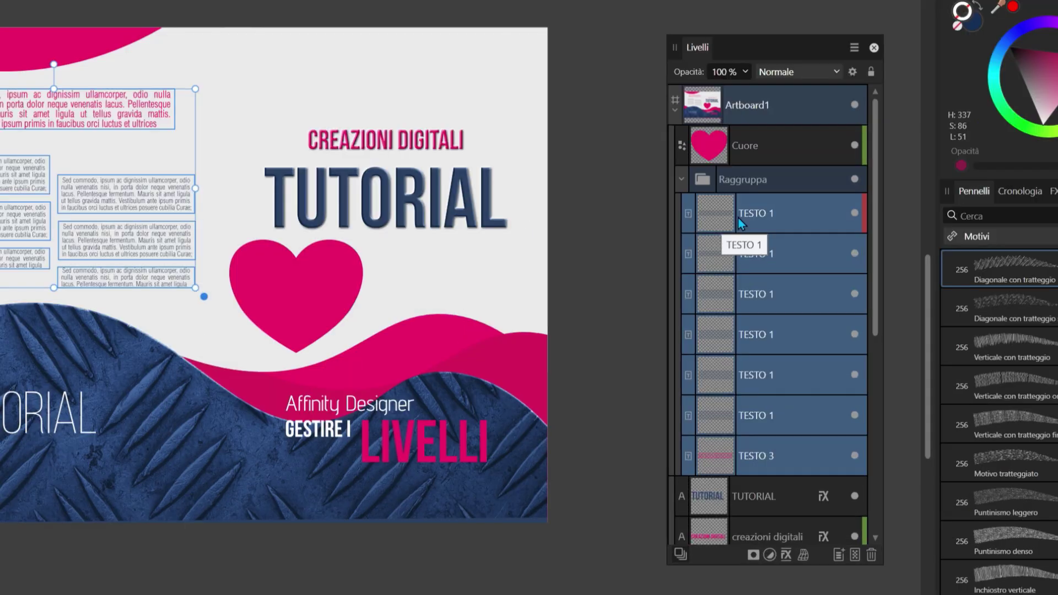
left_click_drag(767, 270, 768, 230)
left_click_drag(740, 169, 740, 169)
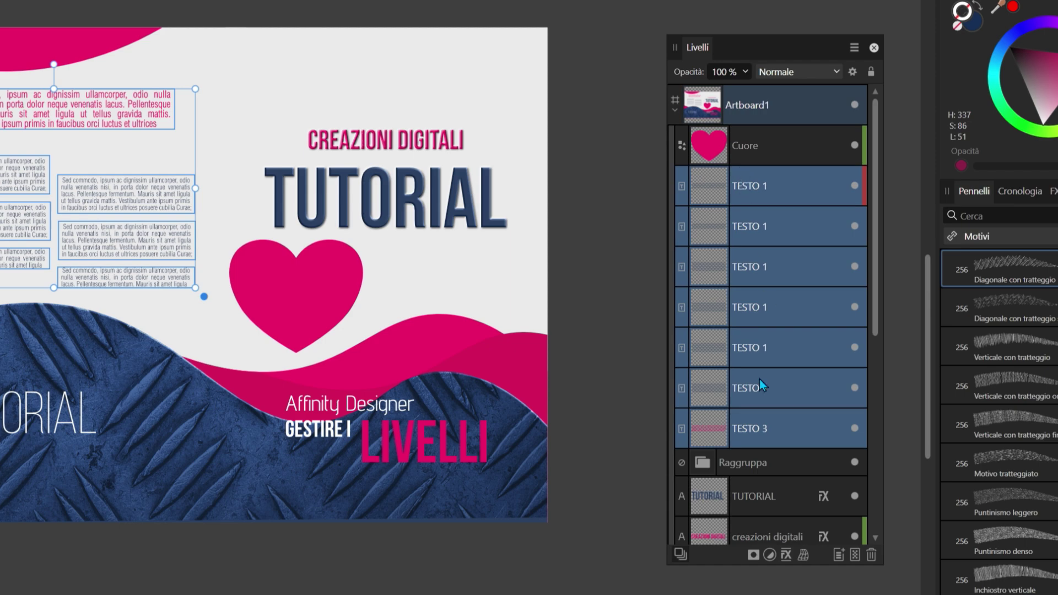
left_click(735, 457)
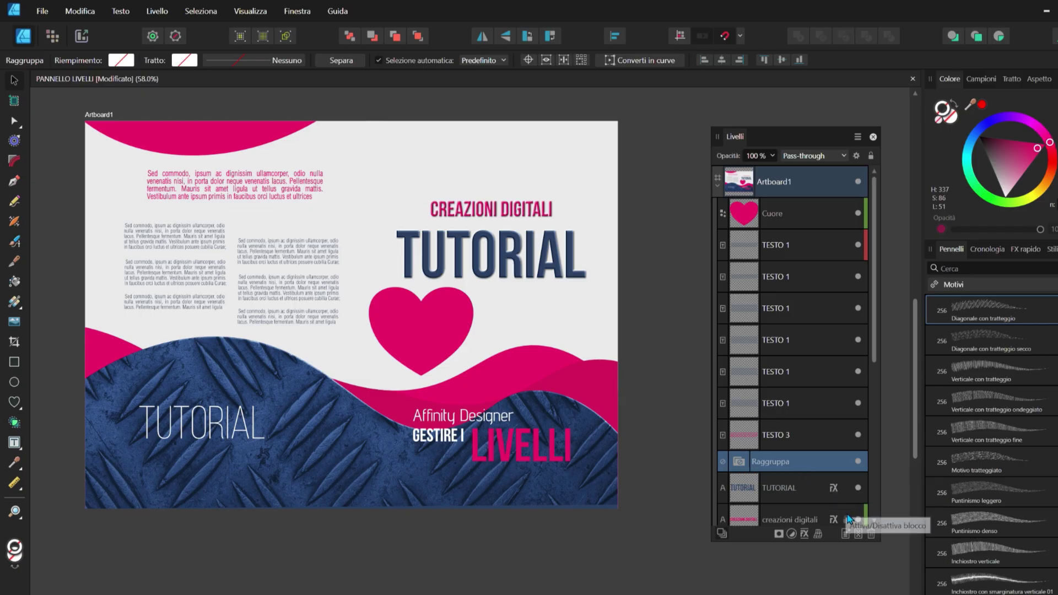
left_click(870, 533)
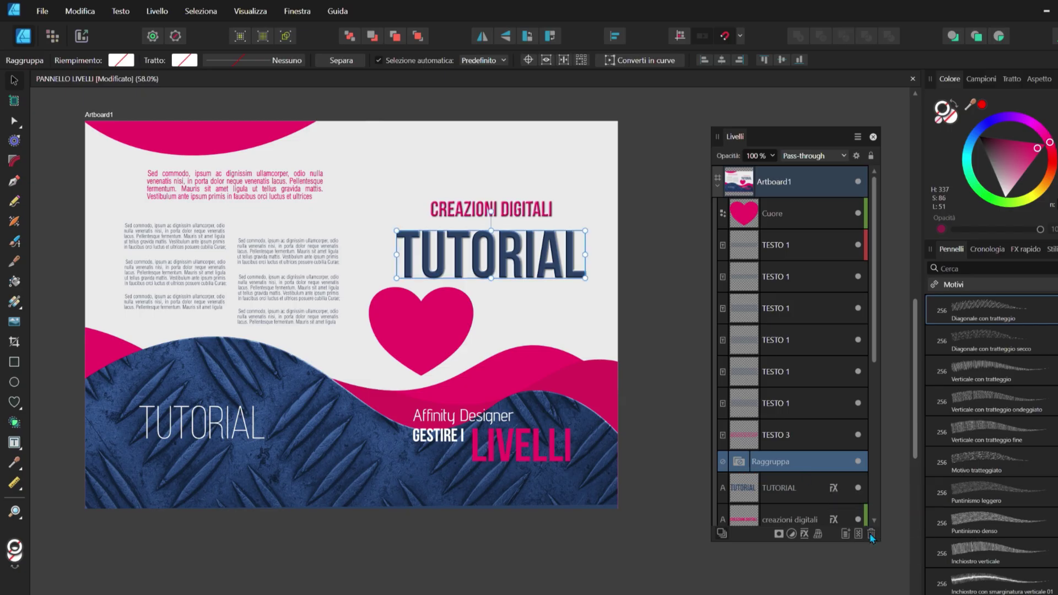
- Select all the TESTO 1 layers together with TESTO 3 and group them
left_click(787, 435)
left_click(772, 245)
left_click(766, 308)
left_click(766, 371)
left_click(769, 404)
left_click(772, 437)
left_click(775, 245)
left_click(772, 436, "shift")
right_click(771, 435)
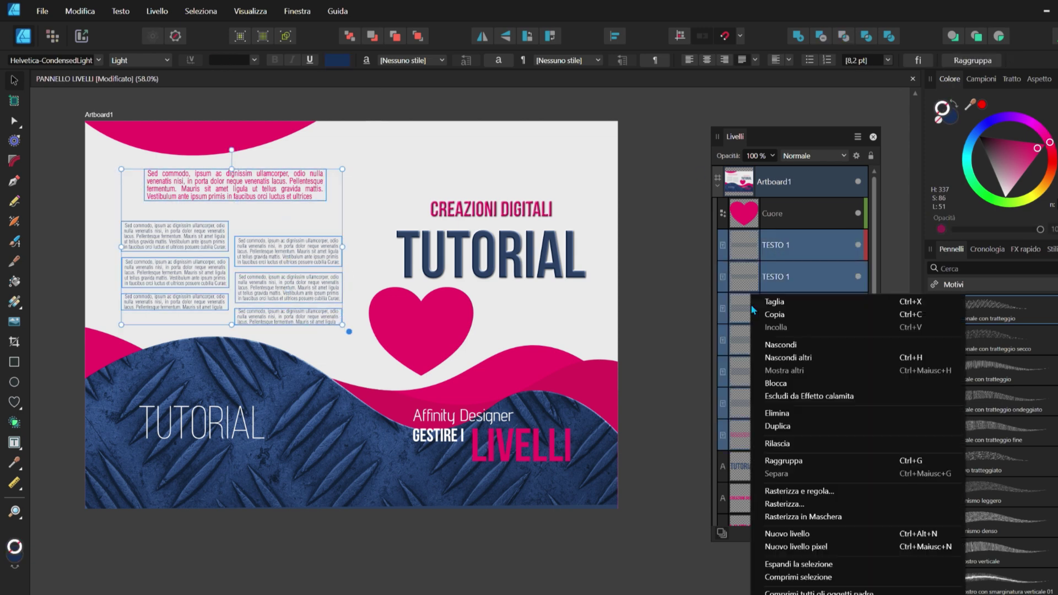
left_click(815, 427)
- Group the upper TUTORIAL text layer with the creazioni digitali text layer
left_click(768, 267)
left_click(771, 298, "shift")
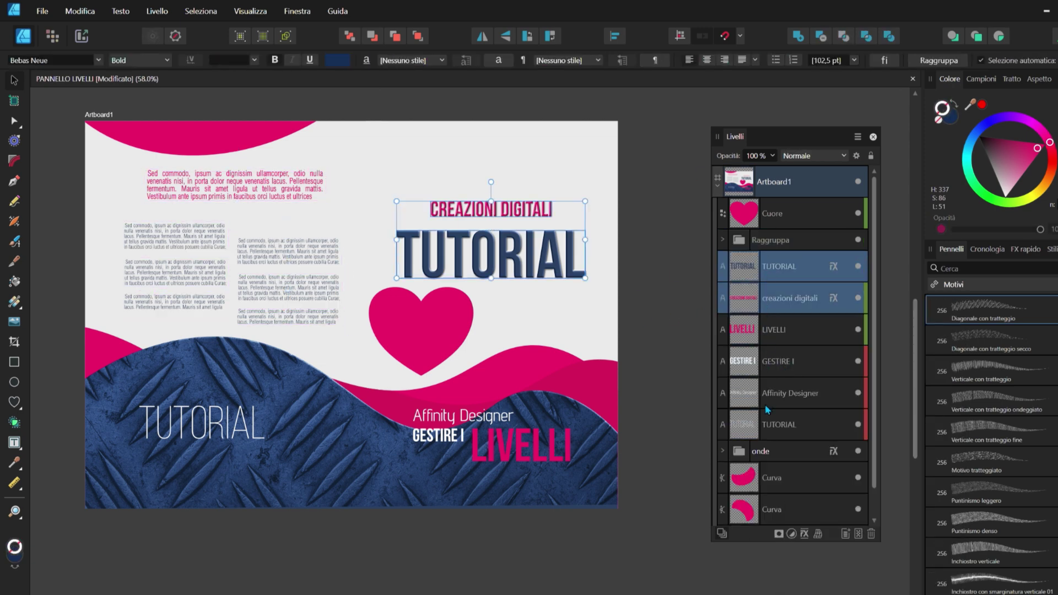
right_click(765, 305)
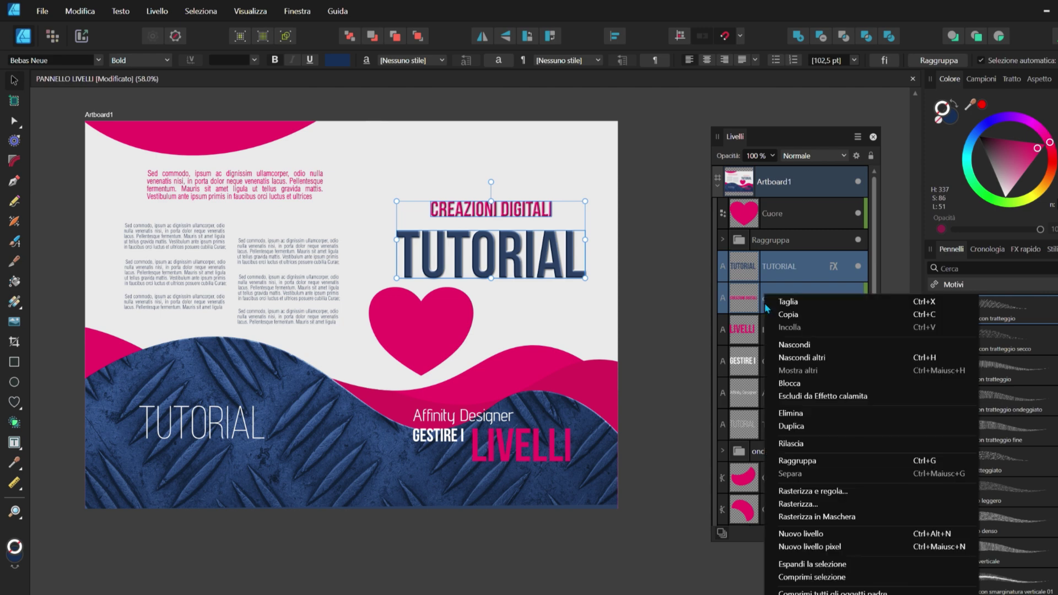
left_click(797, 460)
- Group the LIVELLI, GESTIRE I, Affinity Designer and remaining TUTORIAL texts with the title group
left_click(525, 455)
left_click(450, 439, "shift")
left_click(450, 420, "shift")
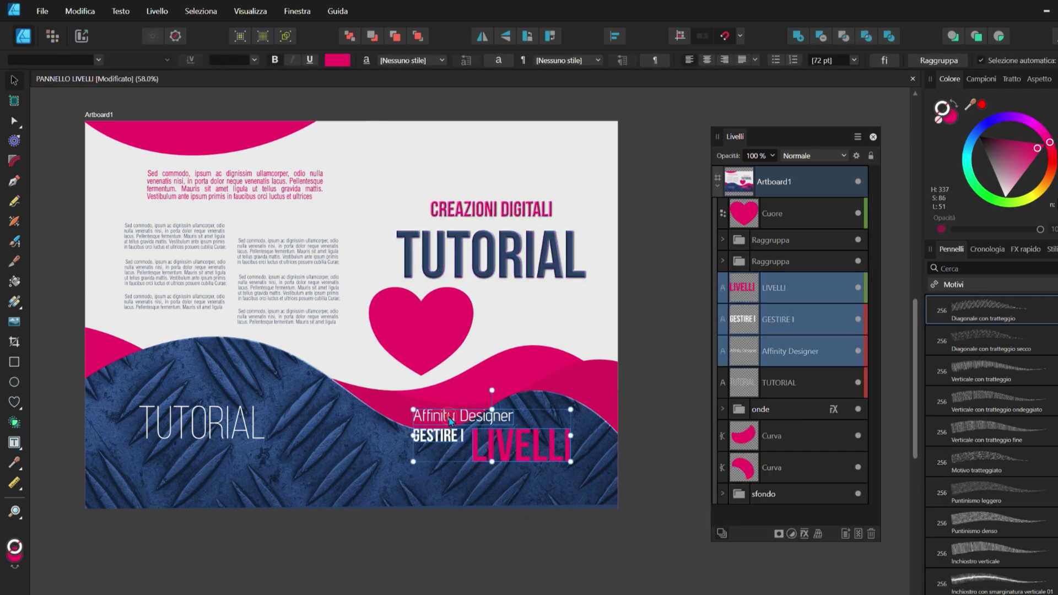
right_click(779, 353)
left_click(807, 169)
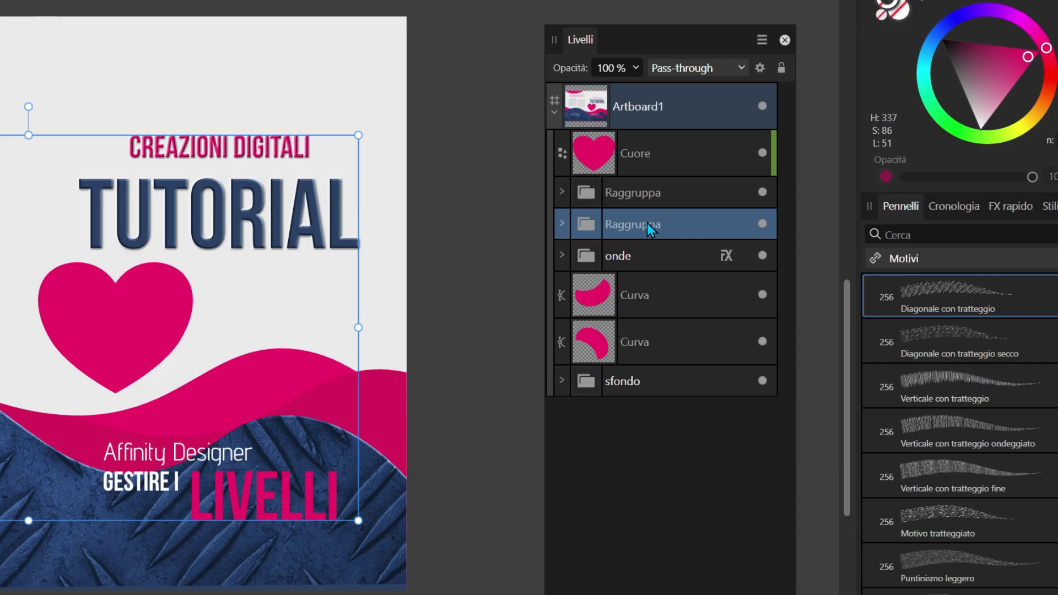
- Group the two Raggruppa groups together and rename the resulting group testo
left_click(648, 195)
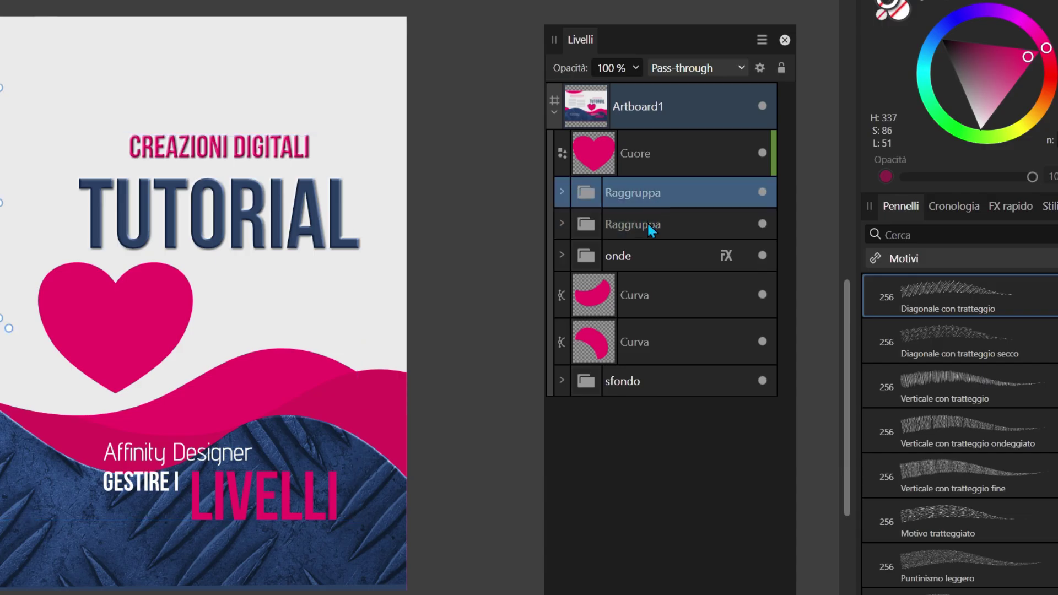
left_click(648, 225, "shift")
right_click(649, 227)
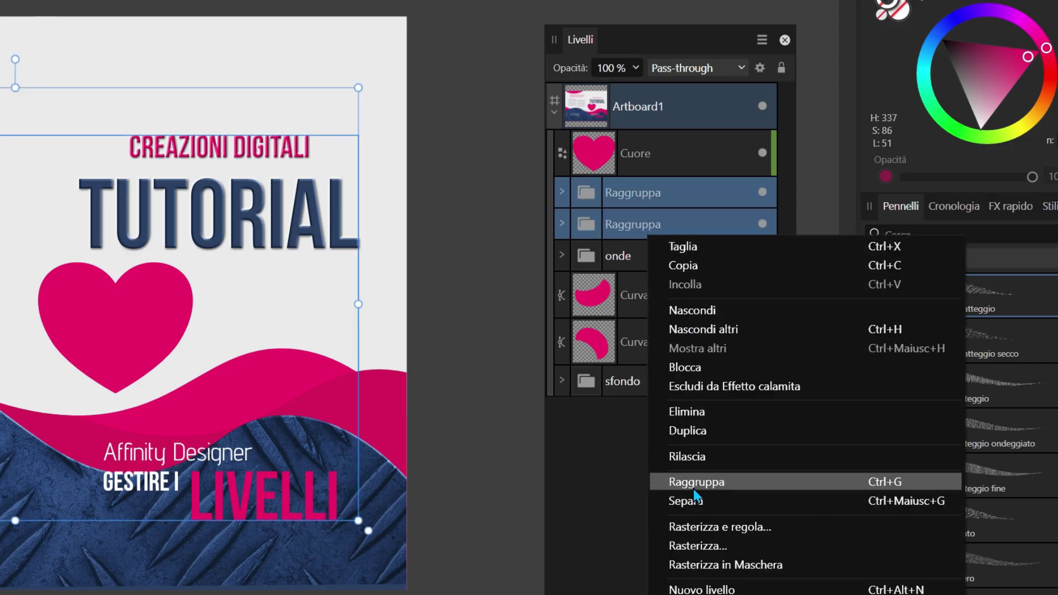
left_click(709, 485)
double_click(626, 196)
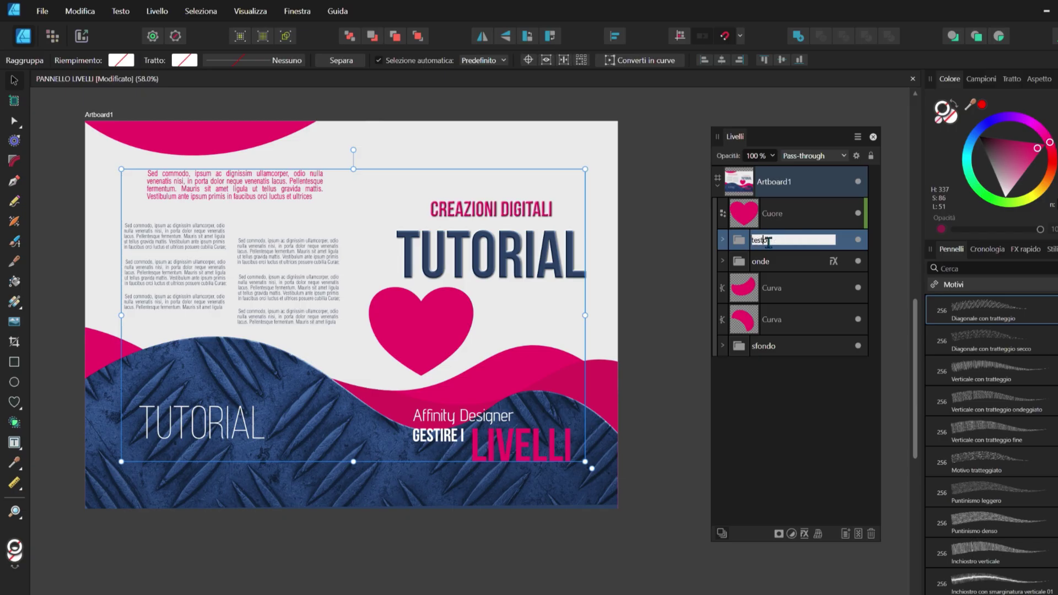
left_click(755, 416)
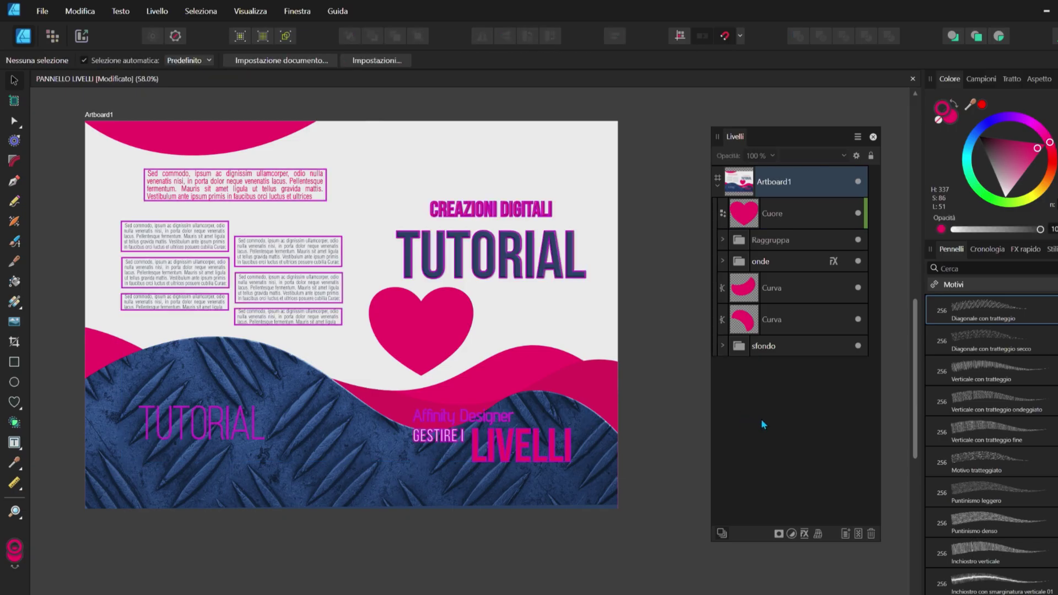
- Hide and show the testo group repeatedly to check which texts it contains
left_click(856, 240)
left_click(856, 240)
left_click(857, 240)
left_click(857, 240)
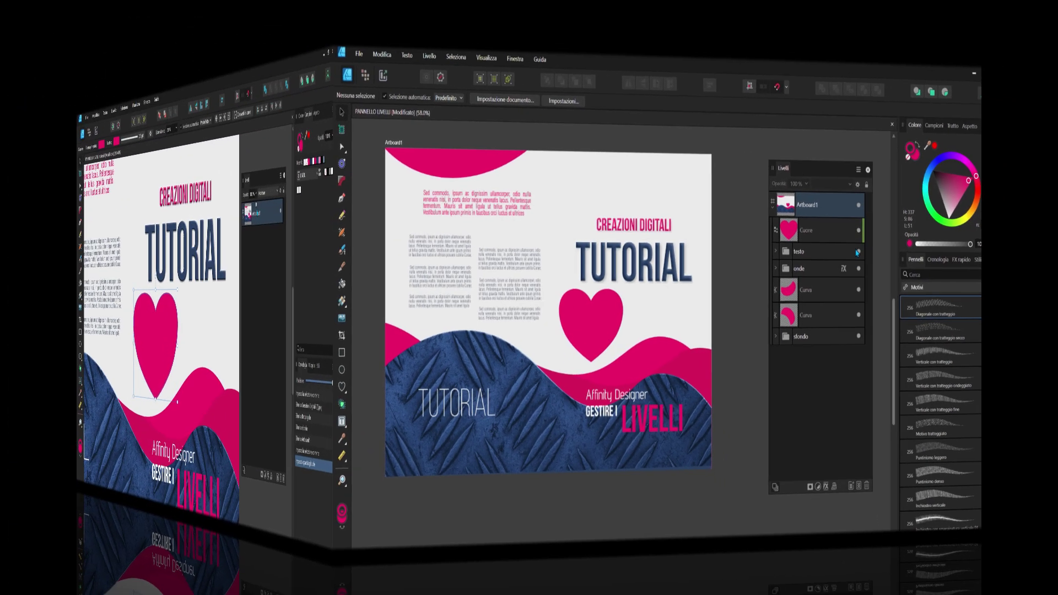
- Set the heart's opacity to 100 % in the PANNELLO LIVELLI tutorial document
left_click(564, 186)
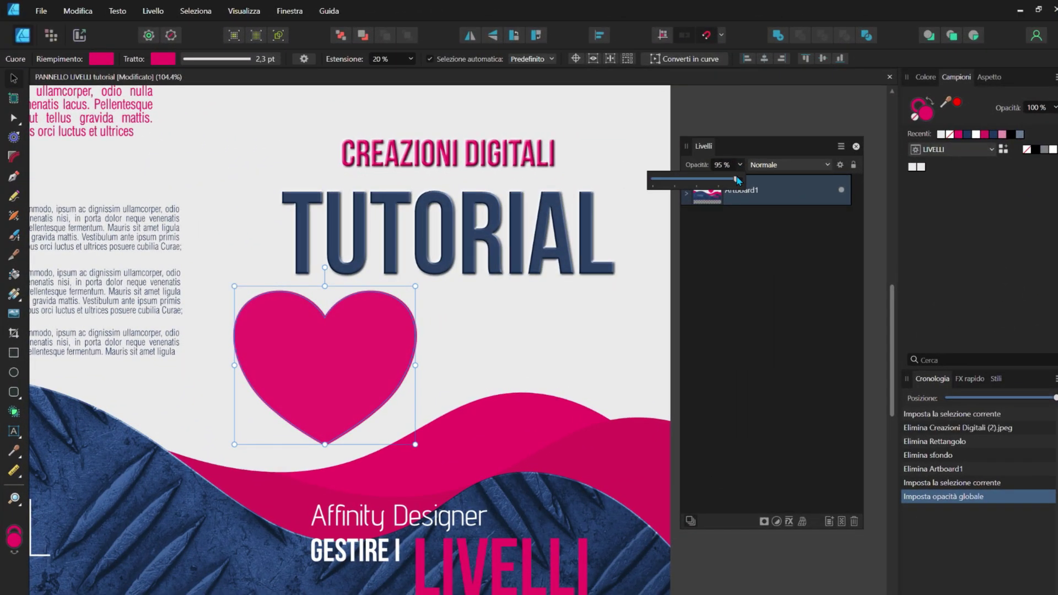
mouse_move(738, 180)
left_mouse_down()
mouse_move(682, 181)
mouse_move(740, 180)
left_mouse_up()
- Preview the blend modes on the heart down to Cancella, keeping Normale
left_click(782, 165)
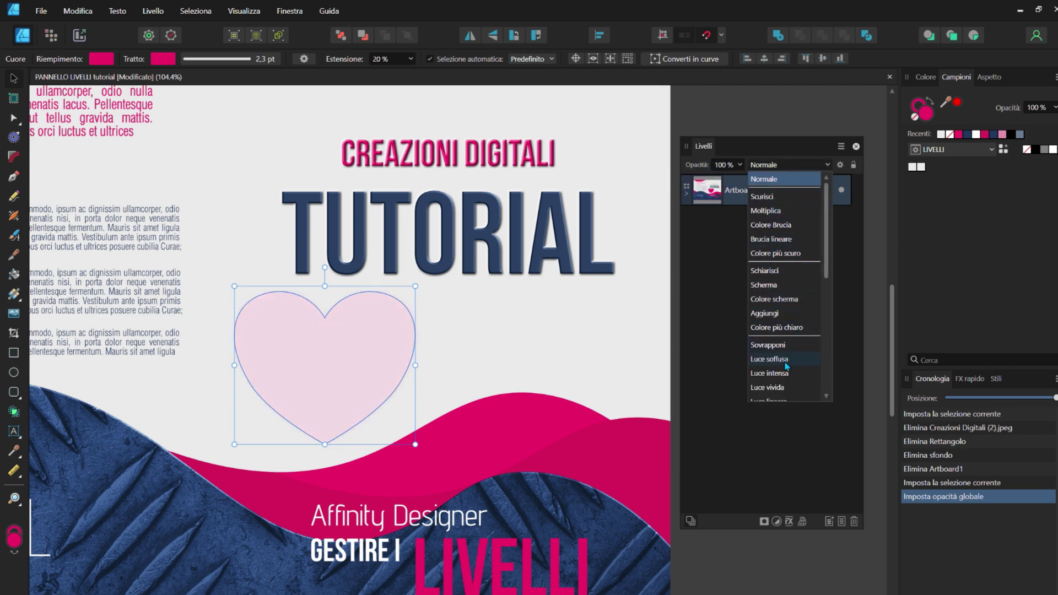
scroll(784, 393, "down", 6)
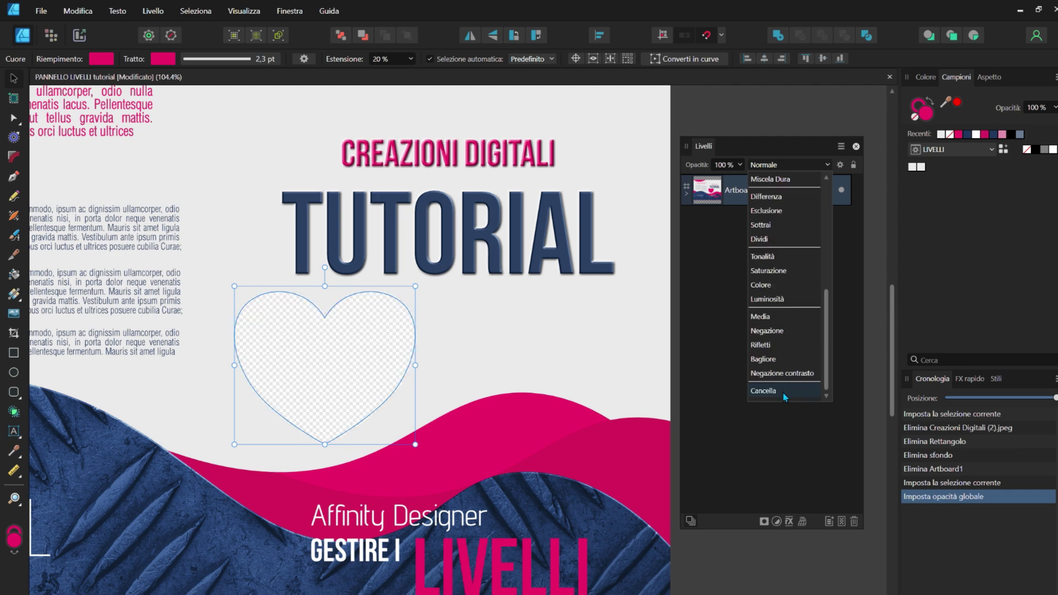
left_click(783, 474)
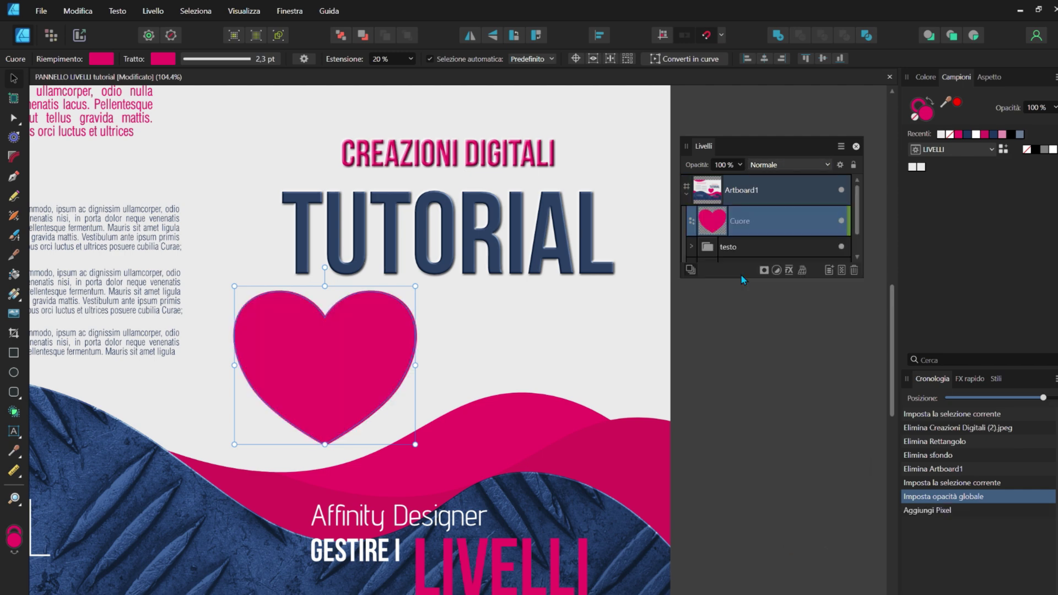
- Add a pixel layer and a standard layer above the heart, and delete both
left_click_drag(742, 279, 742, 334)
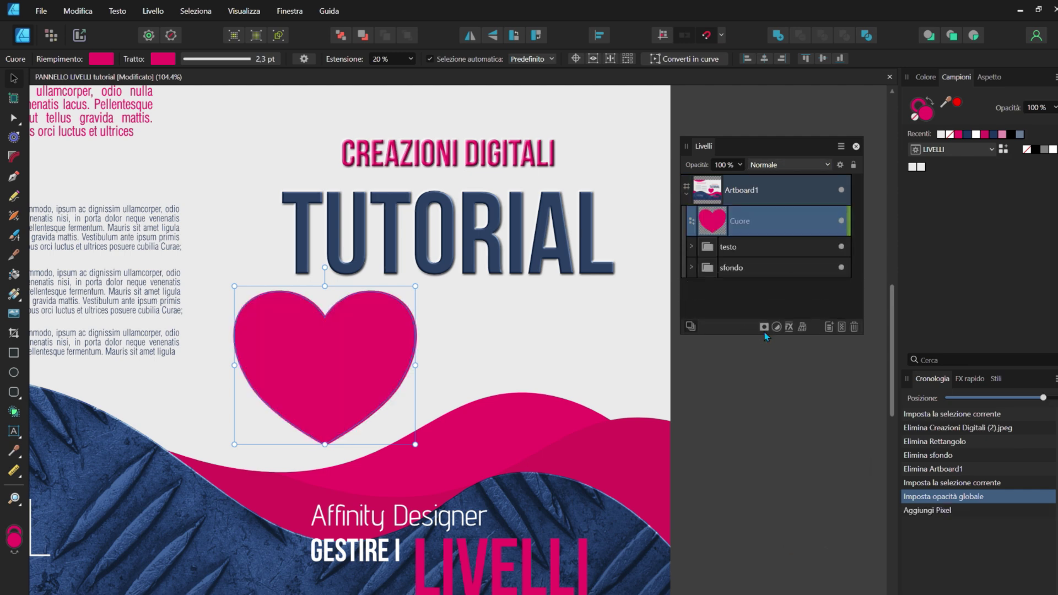
left_click(841, 327)
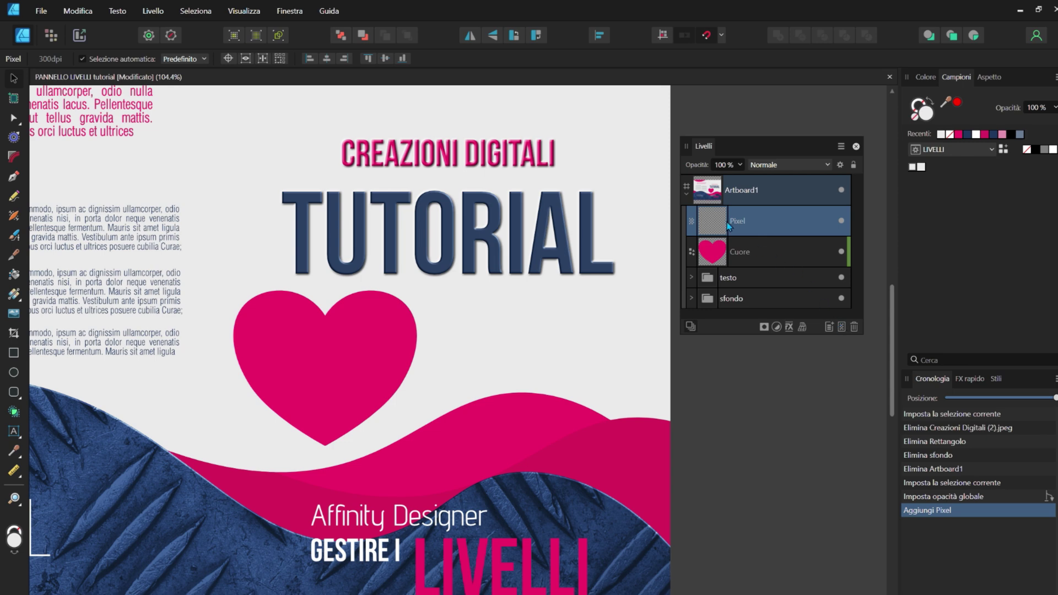
left_click(829, 327)
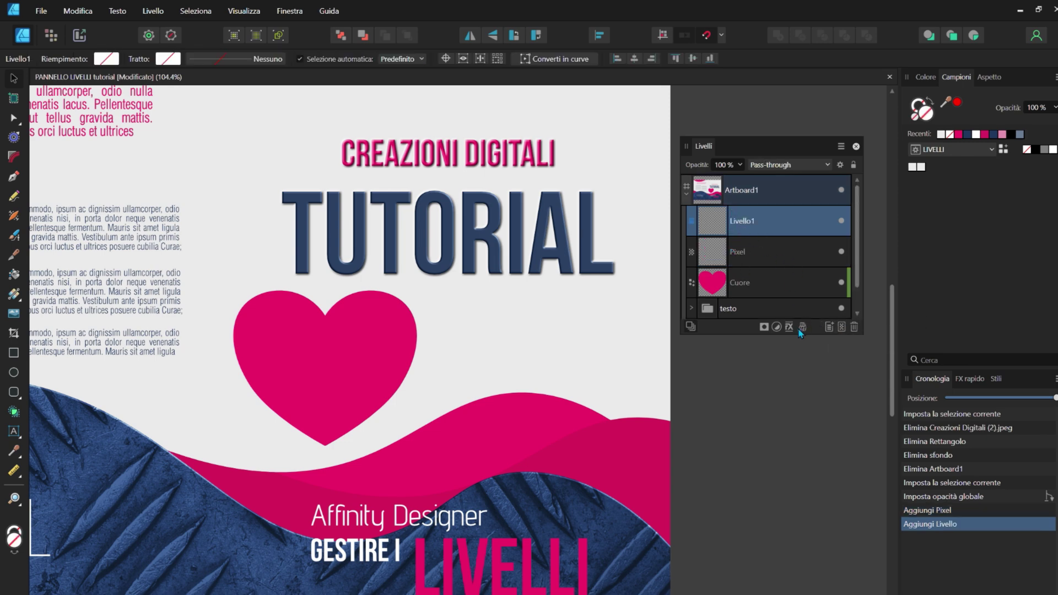
left_click(753, 250, "shift")
left_click(854, 328)
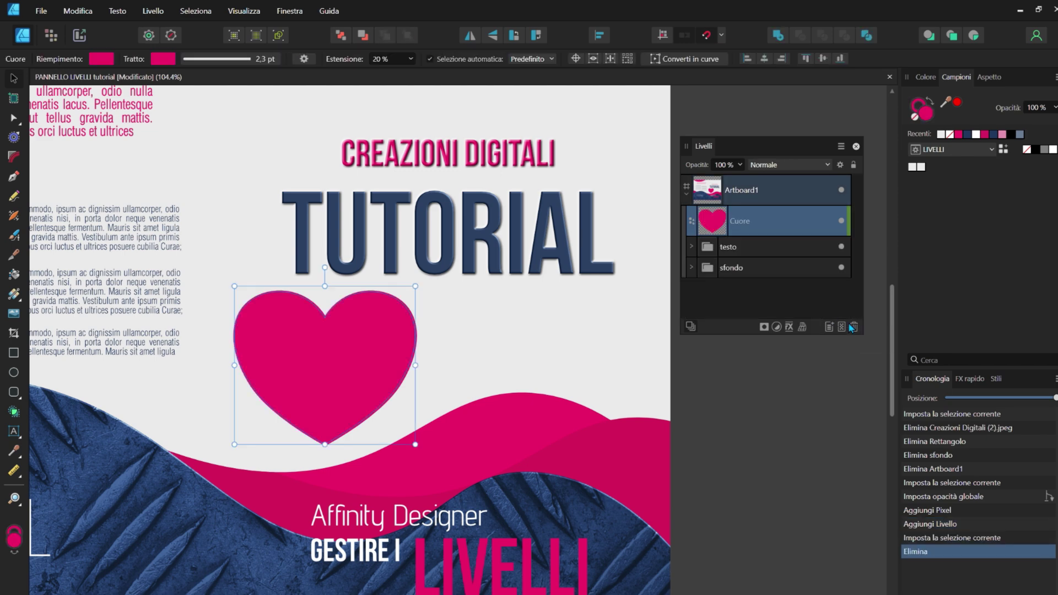
- Examine the warp types, layer effects and adjustments available for the CREAZIONI DIGITALI title
left_click(802, 326)
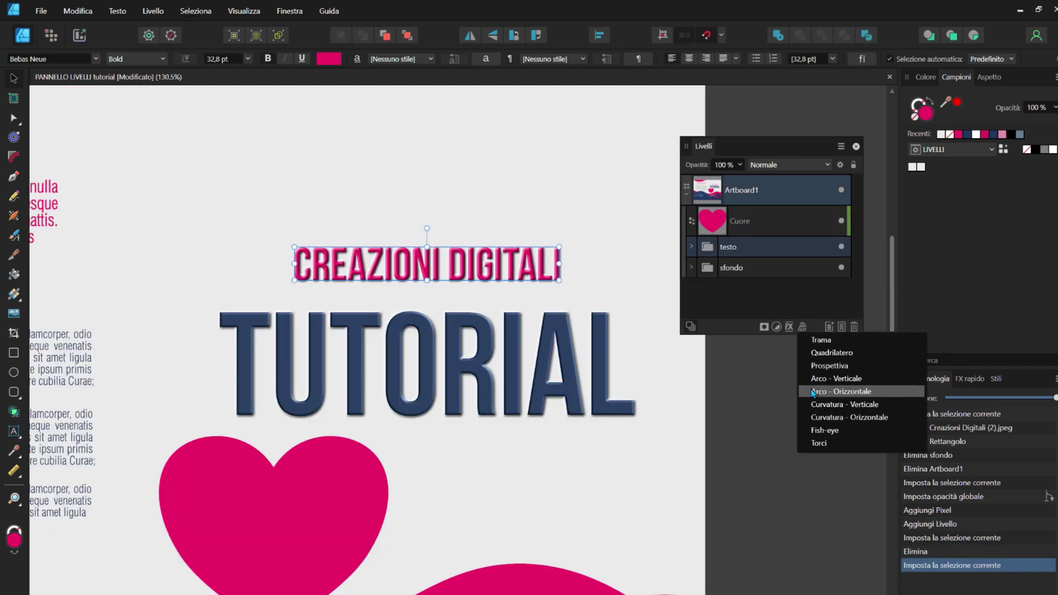
left_click(789, 327)
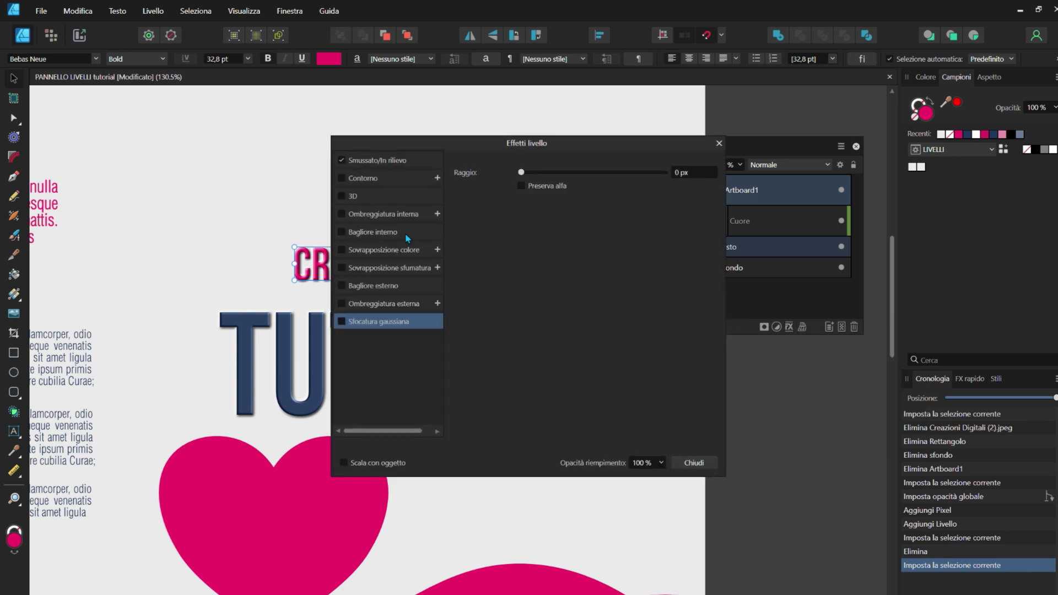
left_click(717, 144)
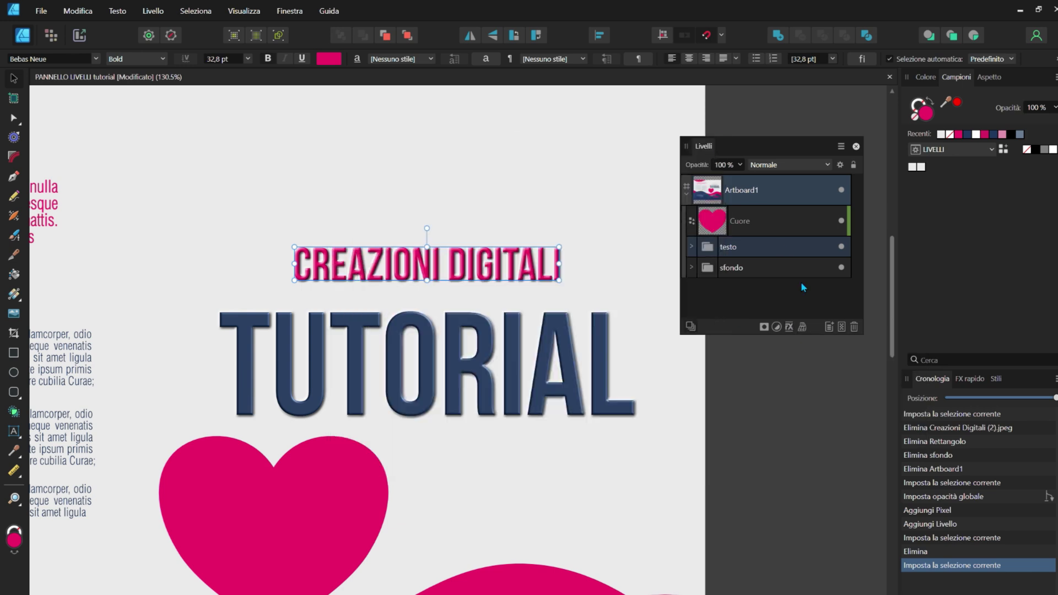
left_click(776, 327)
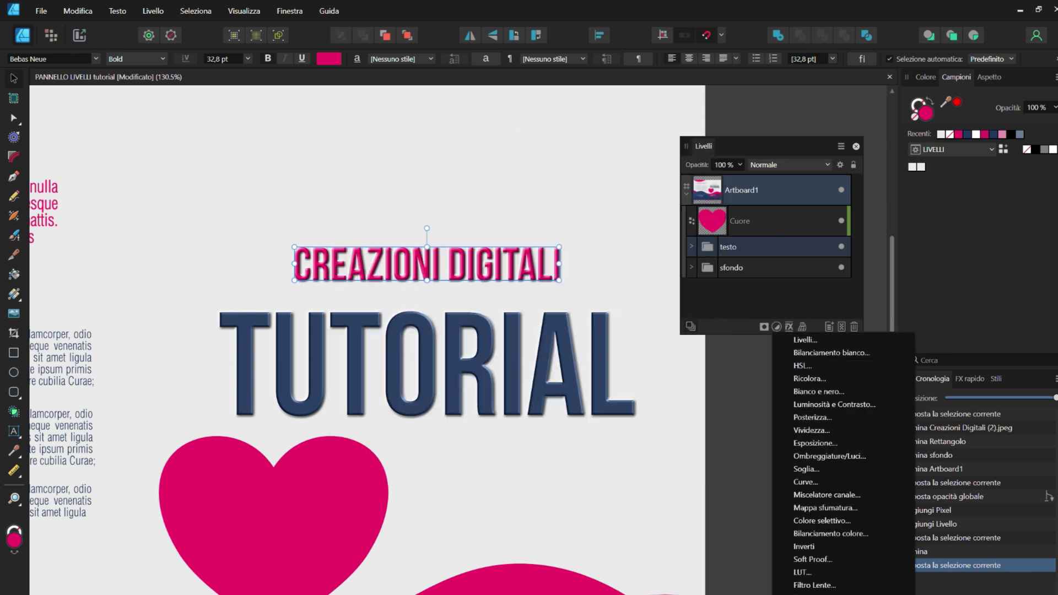
left_click(743, 327)
- Undo the recent changes back to before the second artboard was deleted, leaving nothing selected
scroll(363, 268, "down", 4)
left_click(594, 351)
scroll(320, 281, "down", 2)
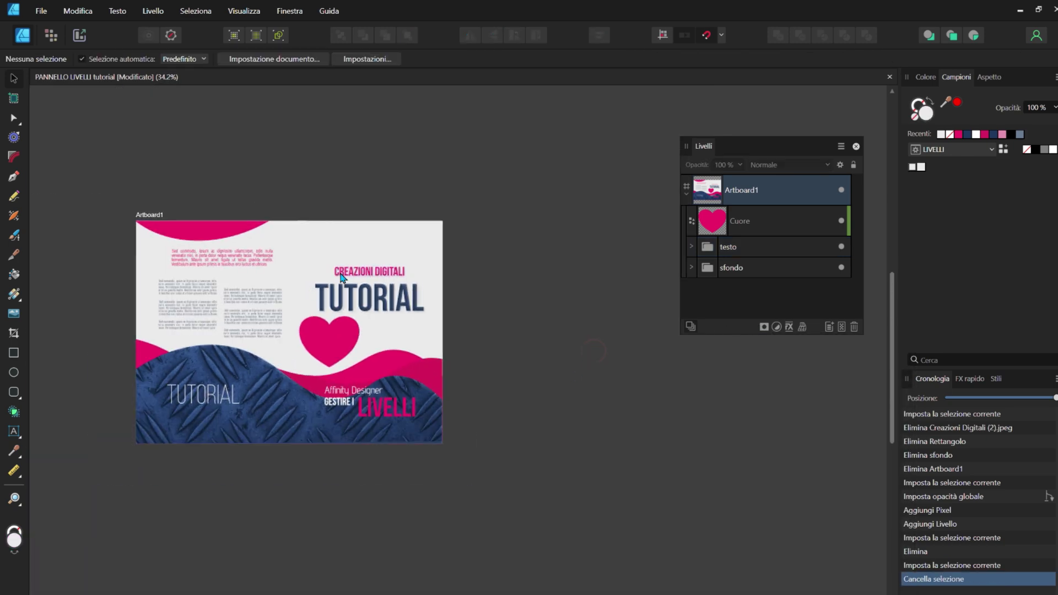
scroll(519, 255, "down", 2)
key("ctrl+z")
key("ctrl+z")
key("ctrl+z")
key("ctrl+z")
key("ctrl+z")
key("ctrl+z")
key("ctrl+z")
key("ctrl+z")
key("ctrl+z")
key("ctrl+z")
left_click(661, 319)
scroll(661, 319, "up", 2)
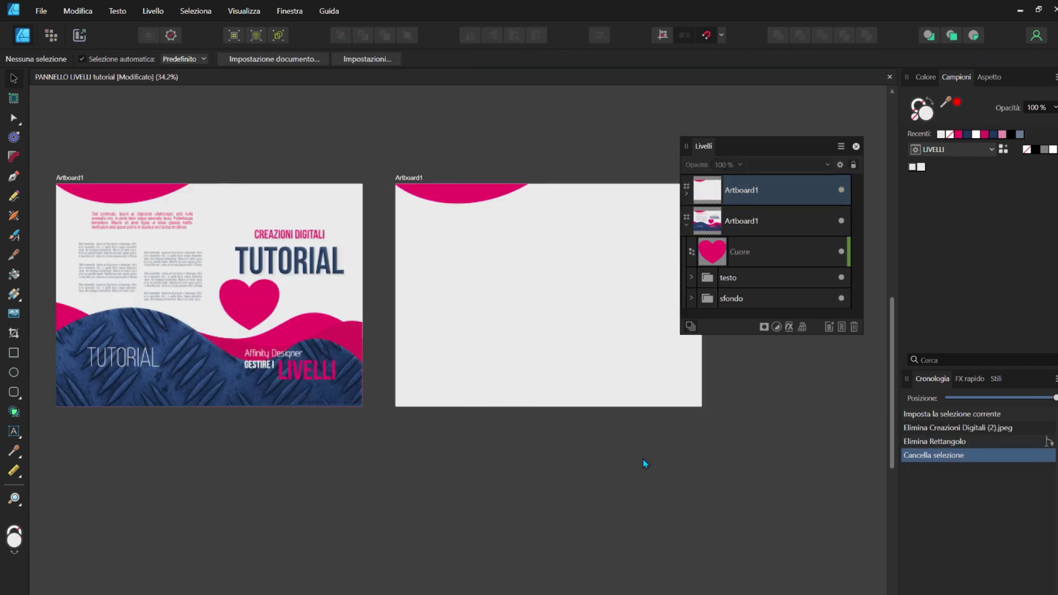
- Draw a wide rectangle on the empty artboard and fill it dark blue
scroll(492, 172, "right", 3)
scroll(445, 172, "up", 2)
left_click(13, 352)
mouse_move(186, 315)
left_mouse_down()
mouse_move(447, 375)
mouse_move(576, 486)
left_mouse_up()
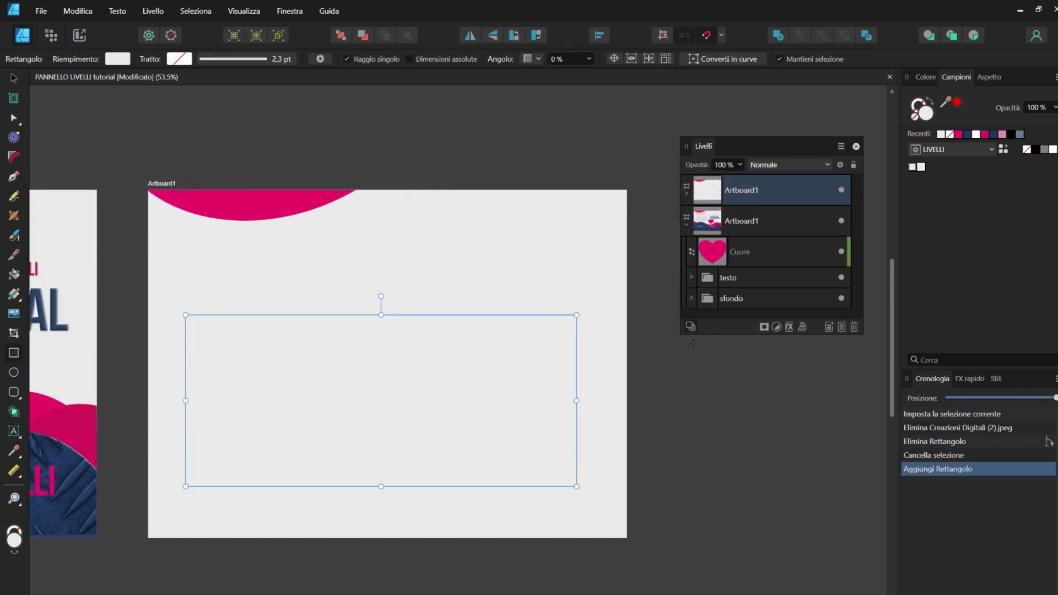
left_click(993, 134)
- Centre the blue rectangle horizontally and vertically on the artboard and deselect it
left_click(598, 35)
left_click(628, 102)
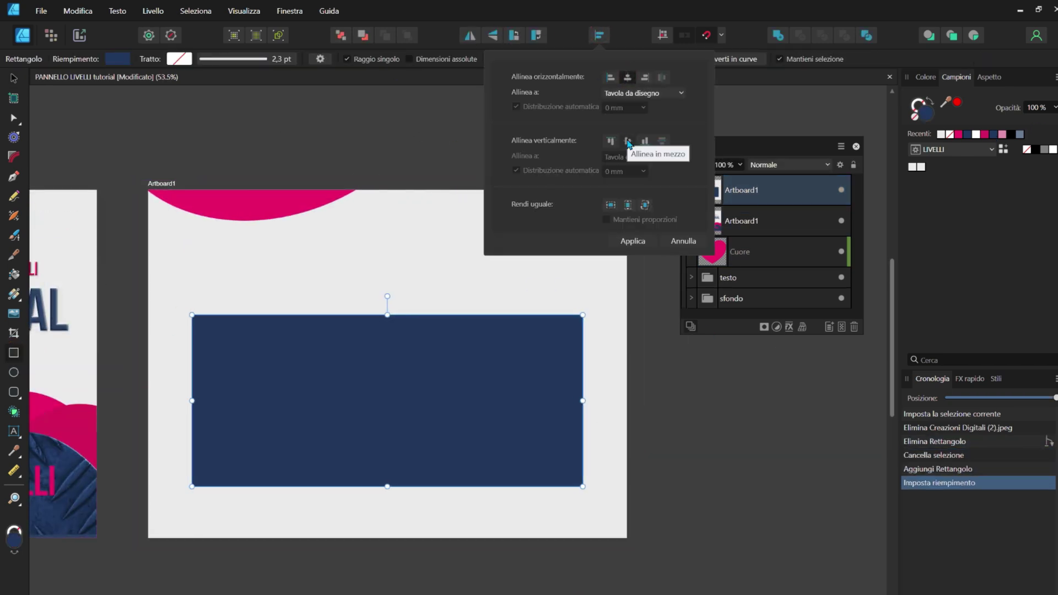
left_click(628, 146)
left_click(395, 144)
- Draw a circle near the blue rectangle's right end, fill it magenta and move it up over the rectangle
key("e")
left_click_drag(393, 302, 566, 474)
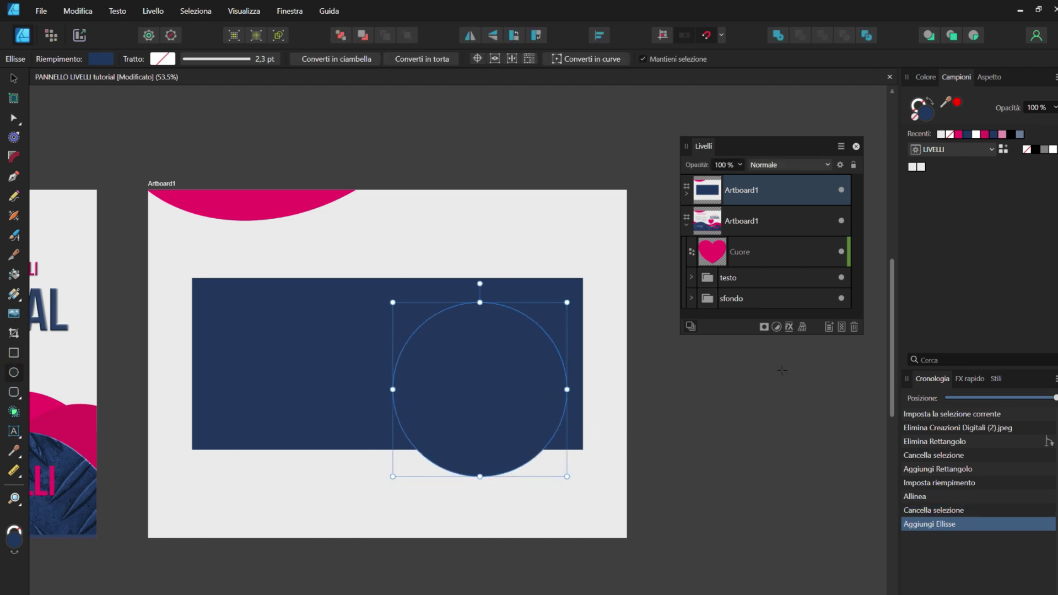
left_click(959, 134)
key("v")
scroll(453, 372, "up", 2)
left_click_drag(494, 392, 476, 352)
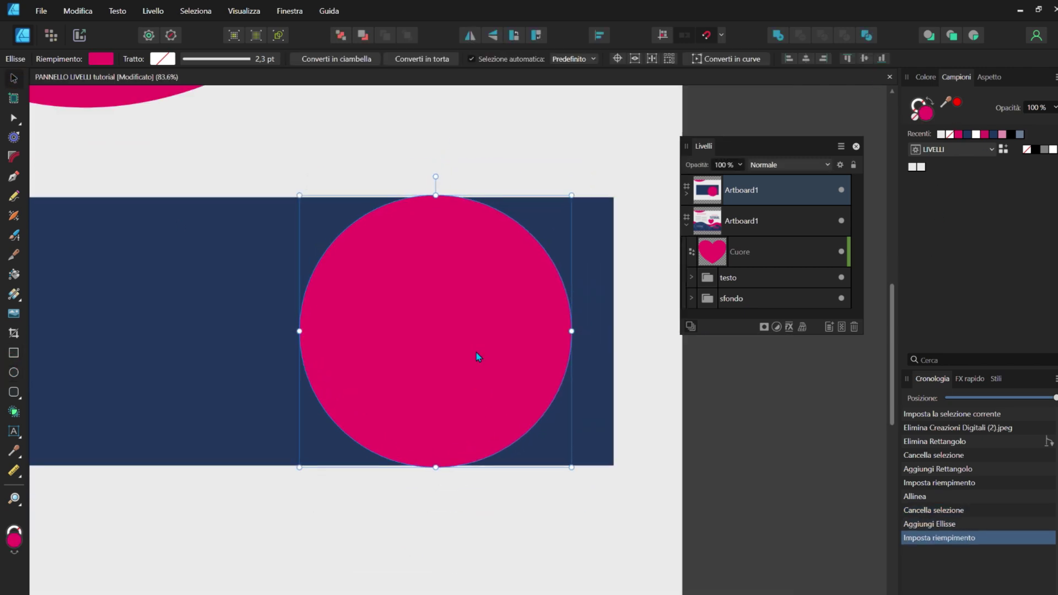
- Expand the second artboard's layers and nest the Ellisse layer inside Rettangolo to clip the circle
left_click(687, 195)
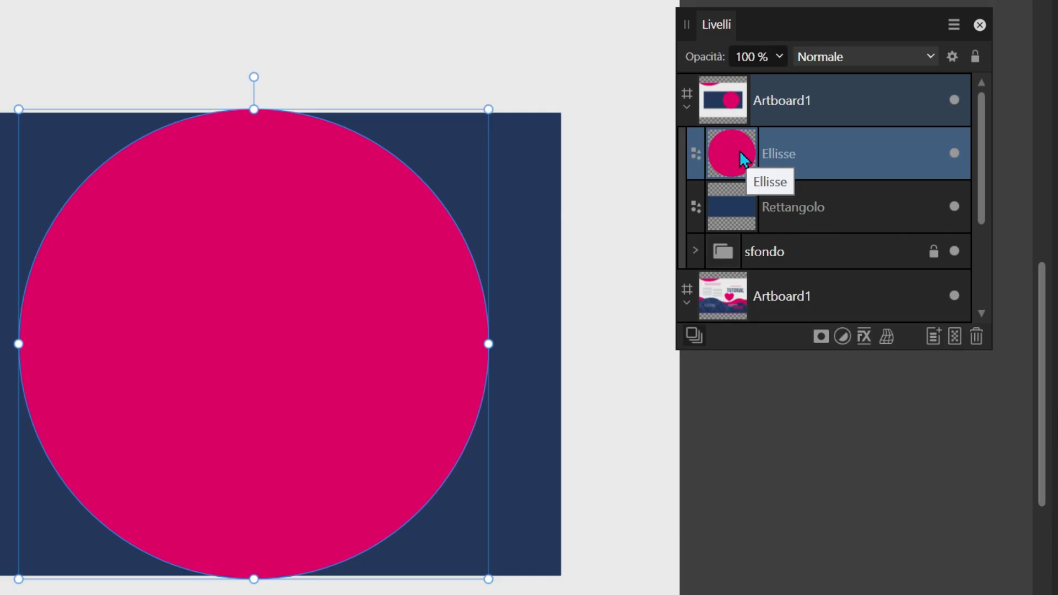
left_click_drag(739, 153, 833, 216)
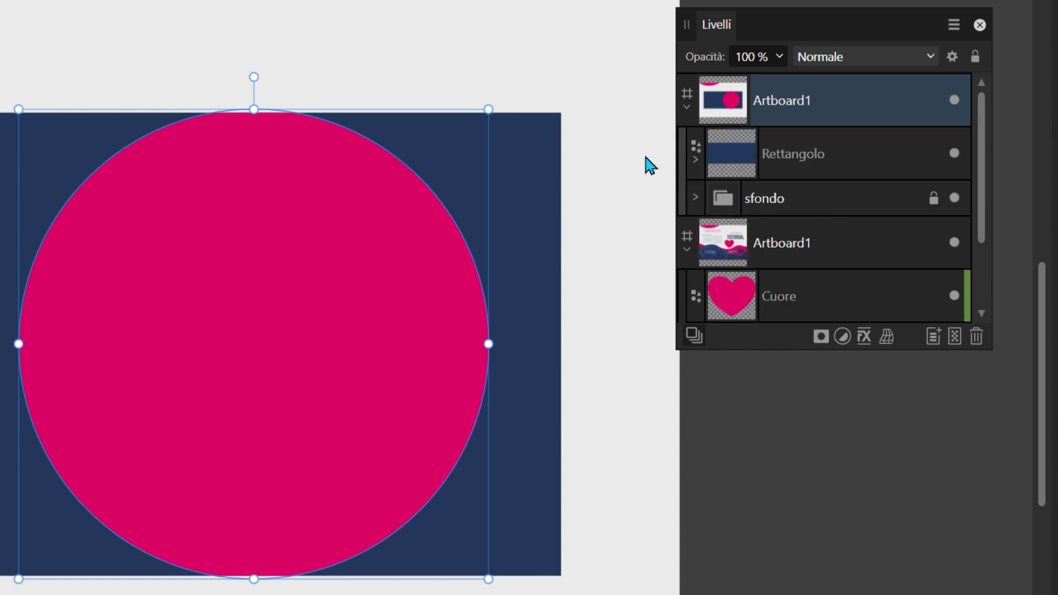
left_click(695, 160)
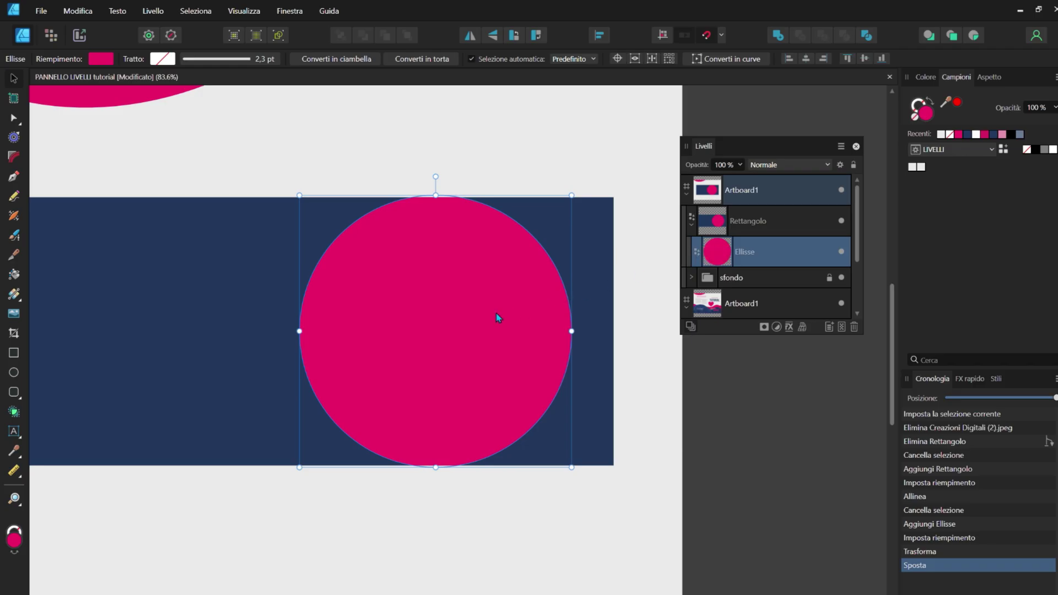
- Move the clipped circle so that it overhangs the blue rectangle's lower-right corner
left_click_drag(499, 318, 509, 417)
scroll(510, 250, "down", 3)
scroll(512, 260, "up", 1)
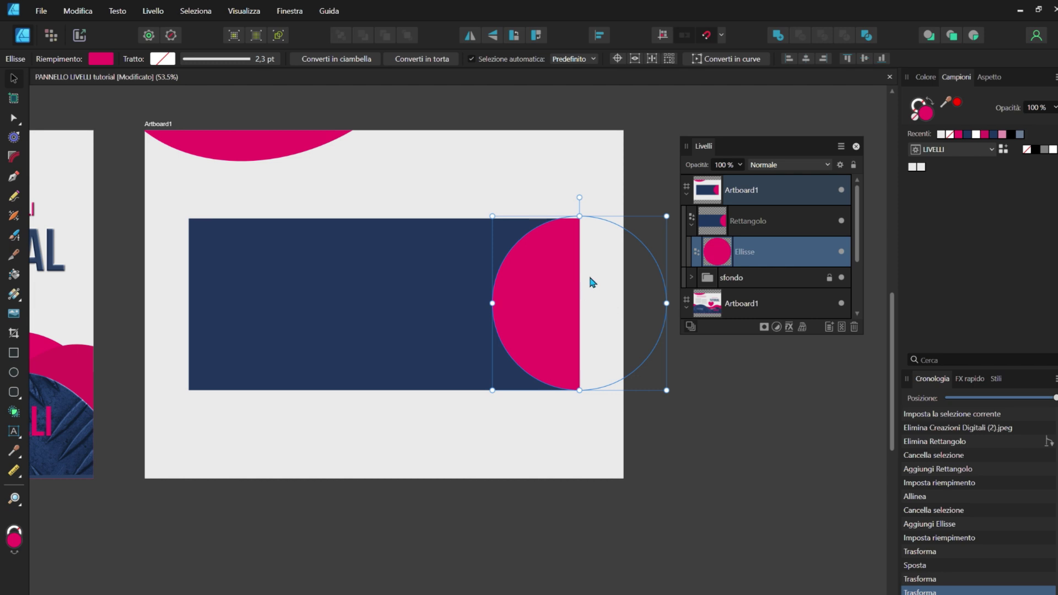
scroll(590, 280, "up", 2)
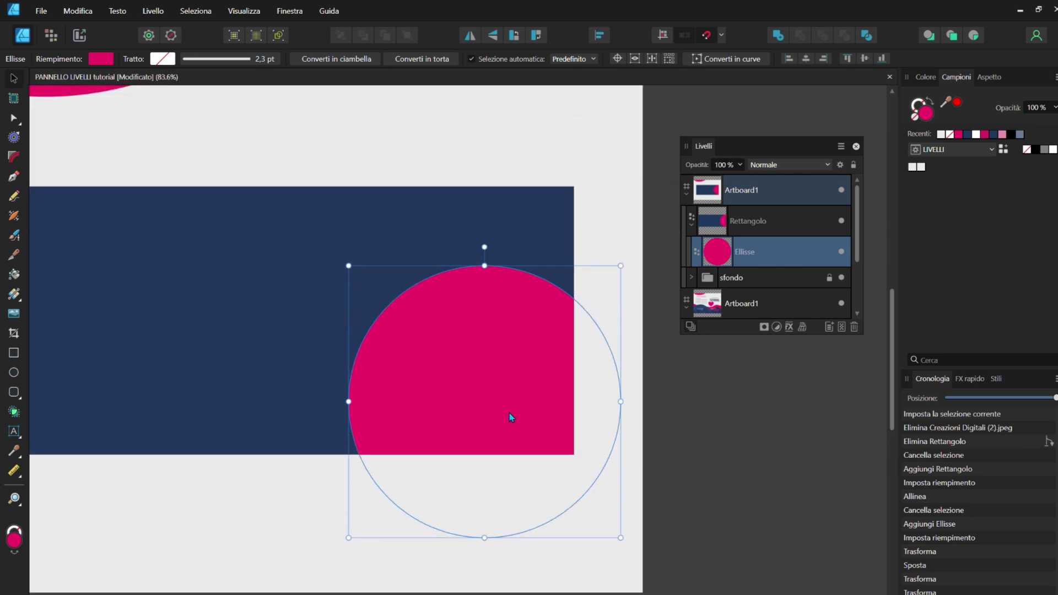
- Try moving the Ellisse layer out of Rettangolo to release the clipping, and undo the move
scroll(472, 361, "down", 2)
left_click_drag(723, 254, 719, 208)
scroll(484, 430, "up", 1)
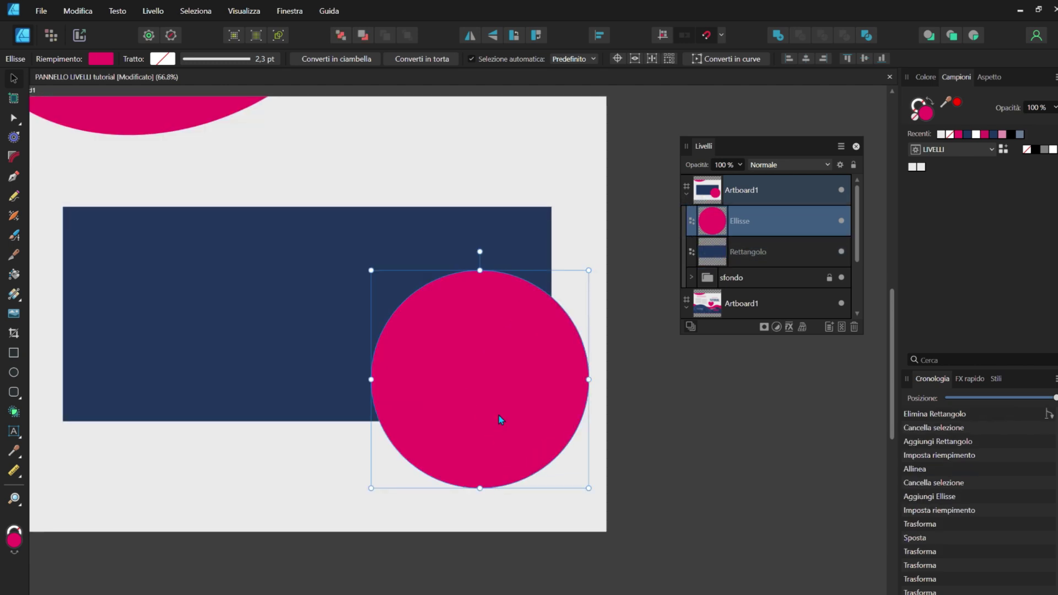
key("ctrl+z")
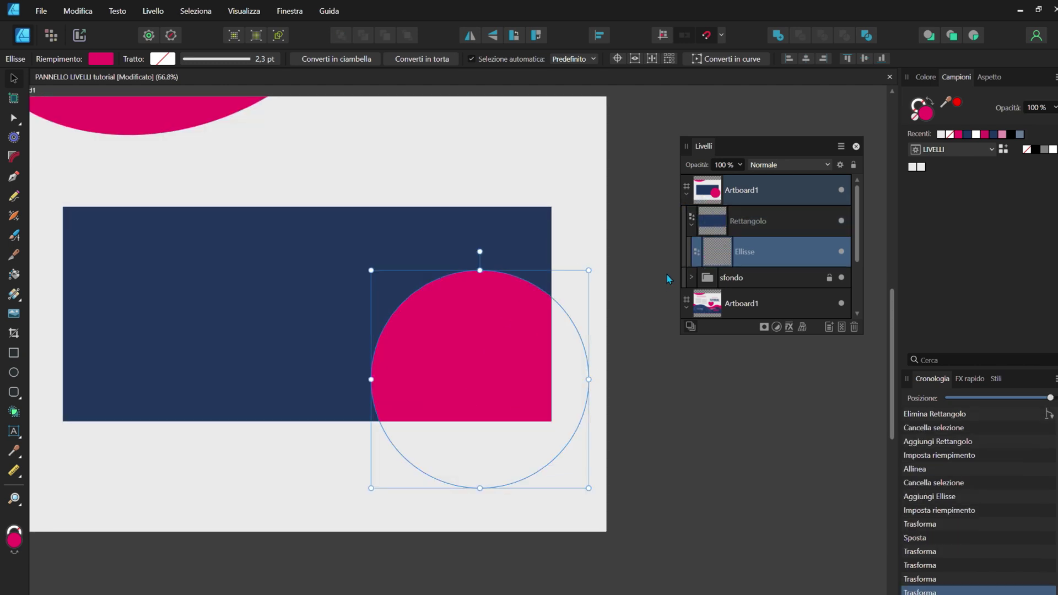
scroll(255, 343, "up", 2)
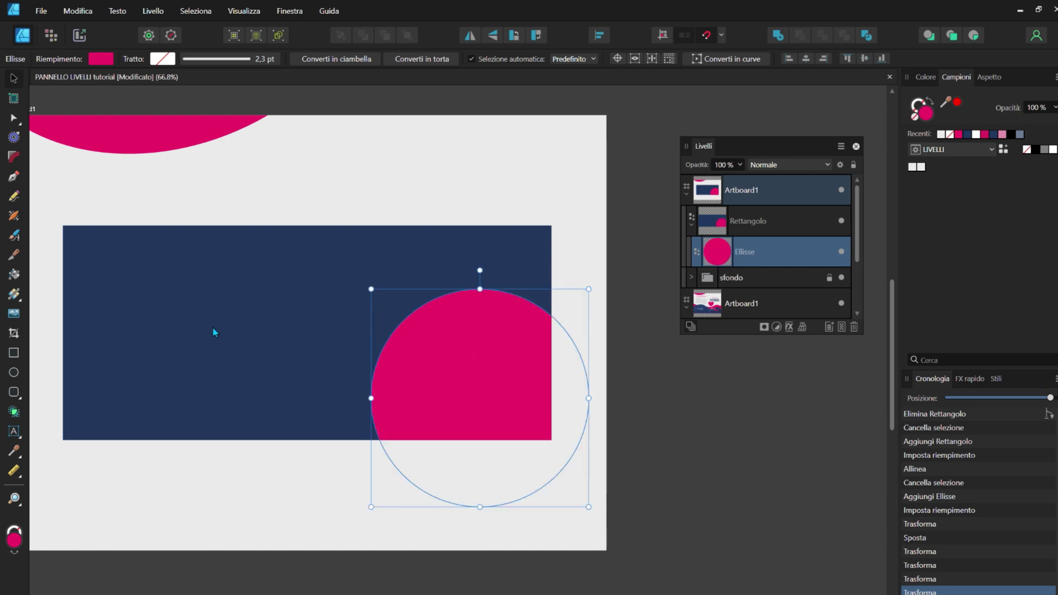
- Draw a long, thin horizontal magenta bar above the blue rectangle
left_click(205, 325)
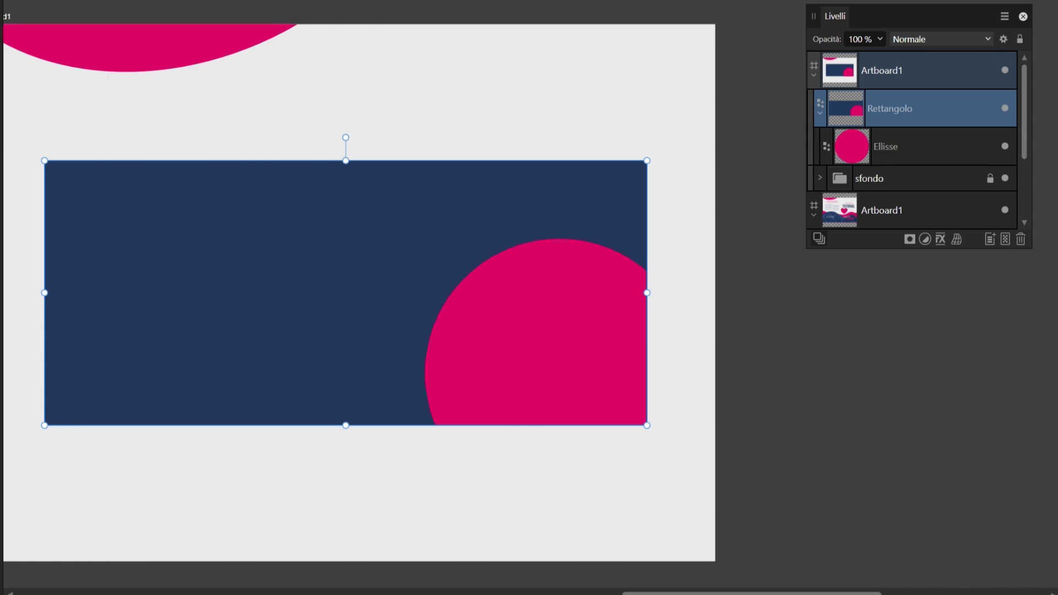
left_click_drag(168, 123, 486, 130)
scroll(298, 81, "up", 2)
scroll(358, 113, "up", 1)
scroll(323, 132, "down", 2)
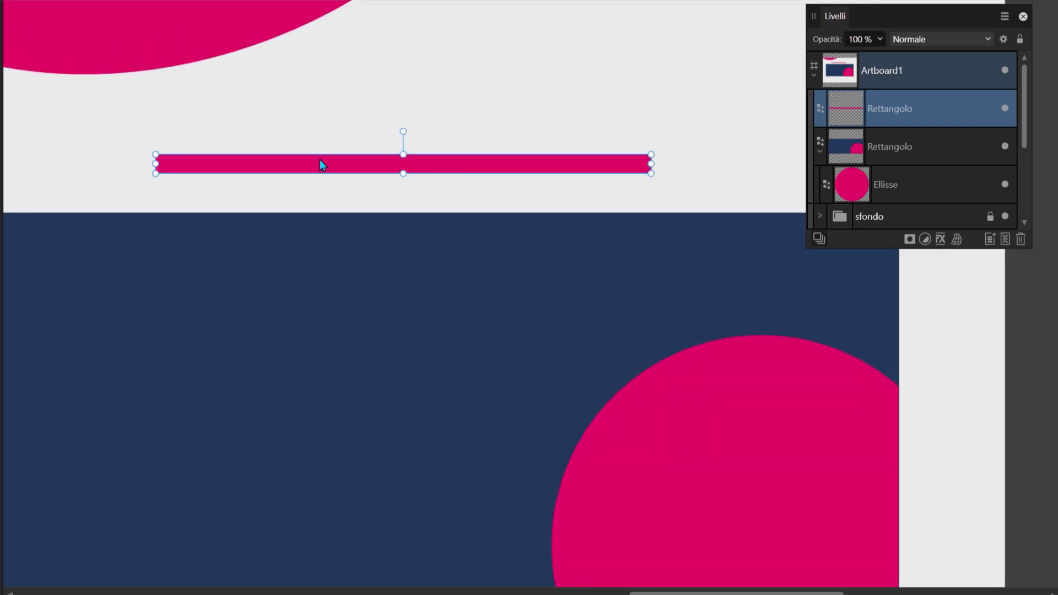
- Duplicate the magenta bar downwards at equal spacing to build a stack of eleven bars
key("ctrl+j")
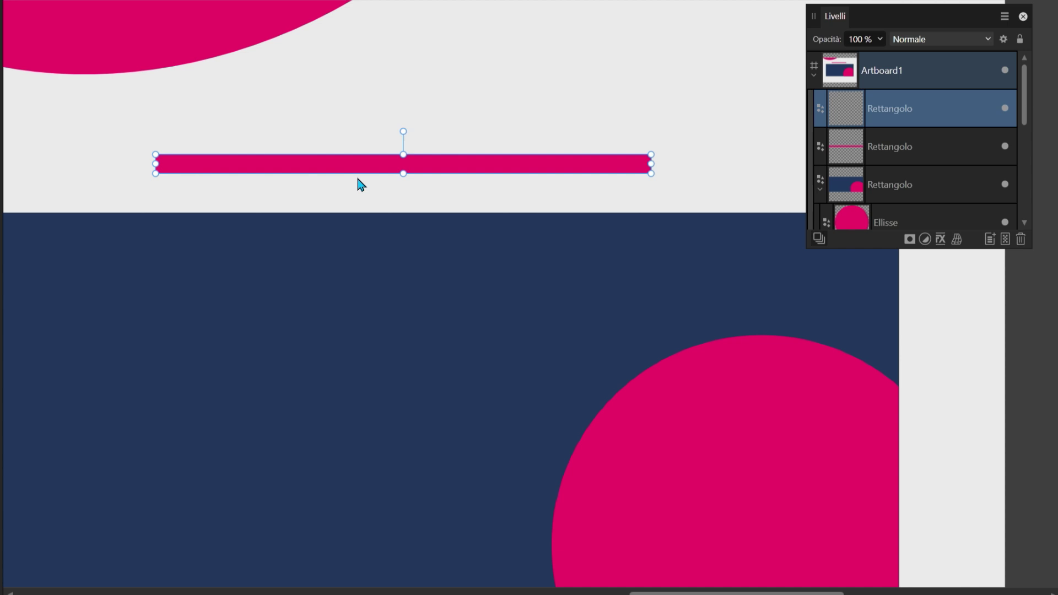
left_click_drag(382, 164, 388, 200)
key("ctrl+j")
key("ctrl+j")
key("ctrl+j")
key("ctrl+j")
key("ctrl+j")
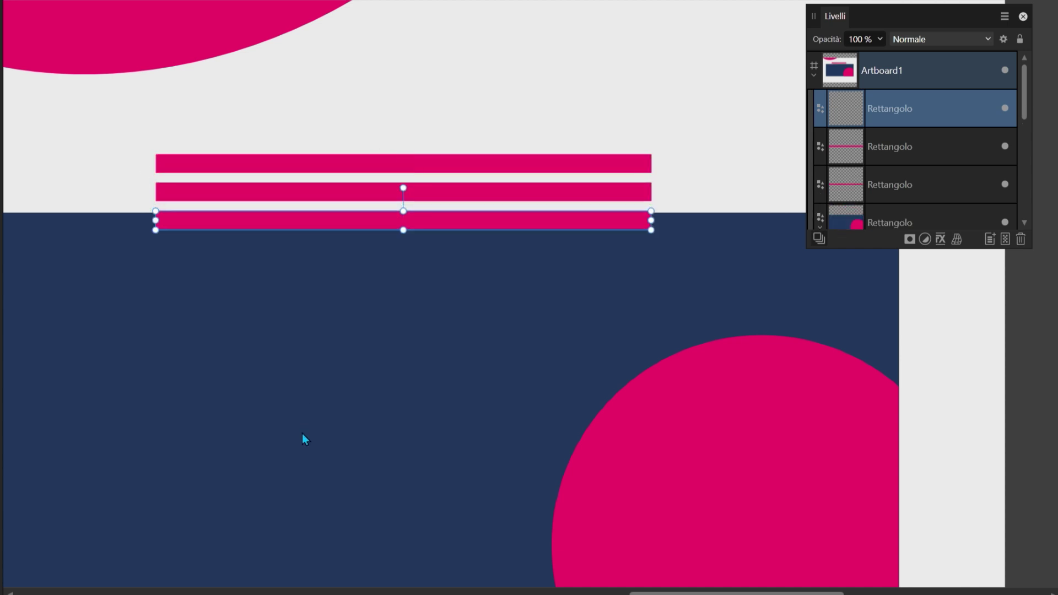
key("ctrl+j")
key("ctrl+j")
key("ctrl+j")
key("ctrl+j")
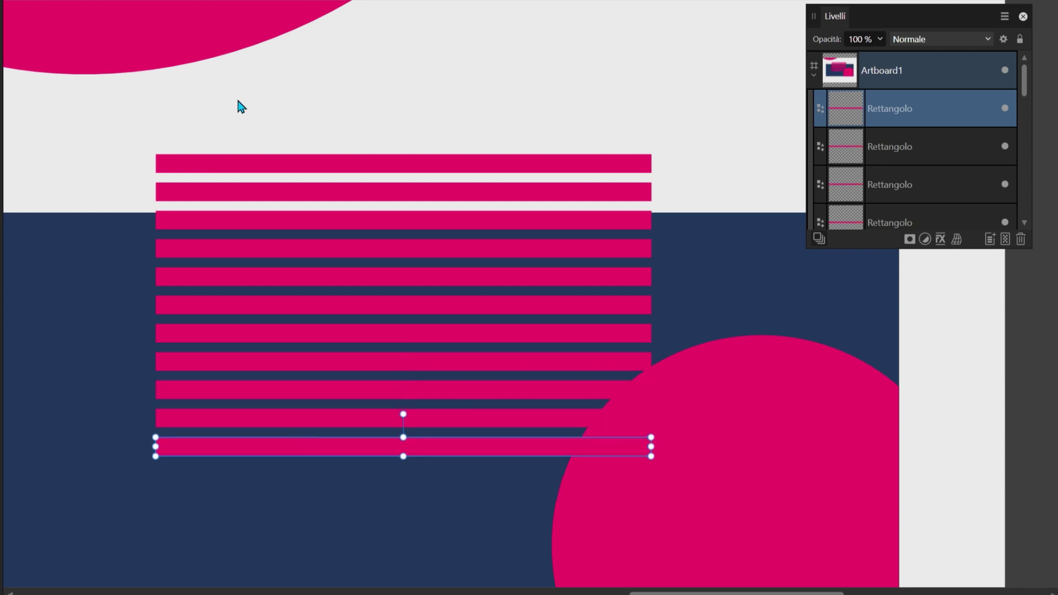
- Select all eleven bar layers, group them and fill the group white
left_click(236, 163, "shift")
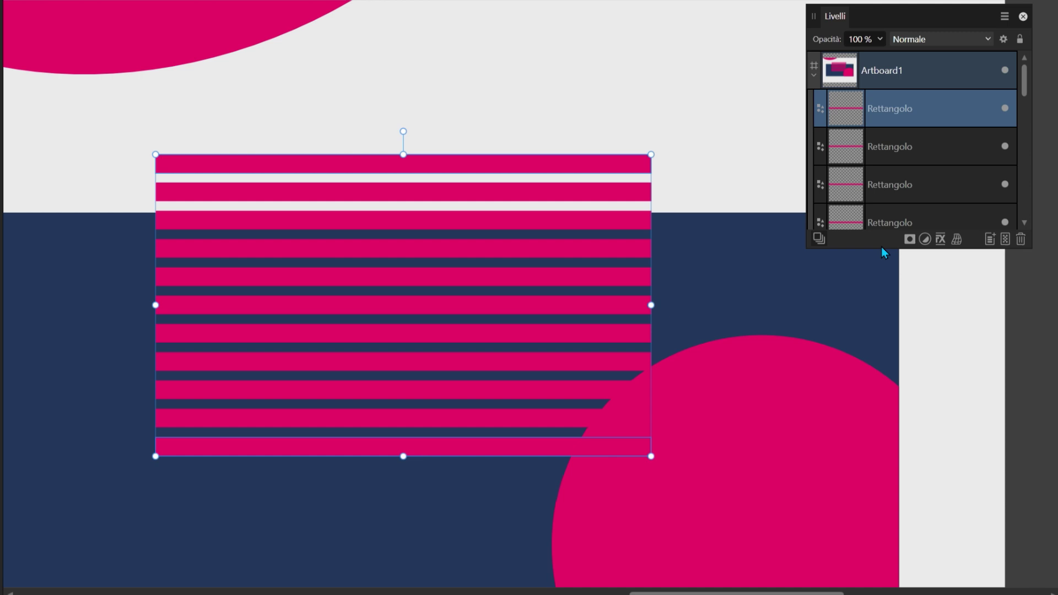
left_click_drag(881, 250, 890, 576)
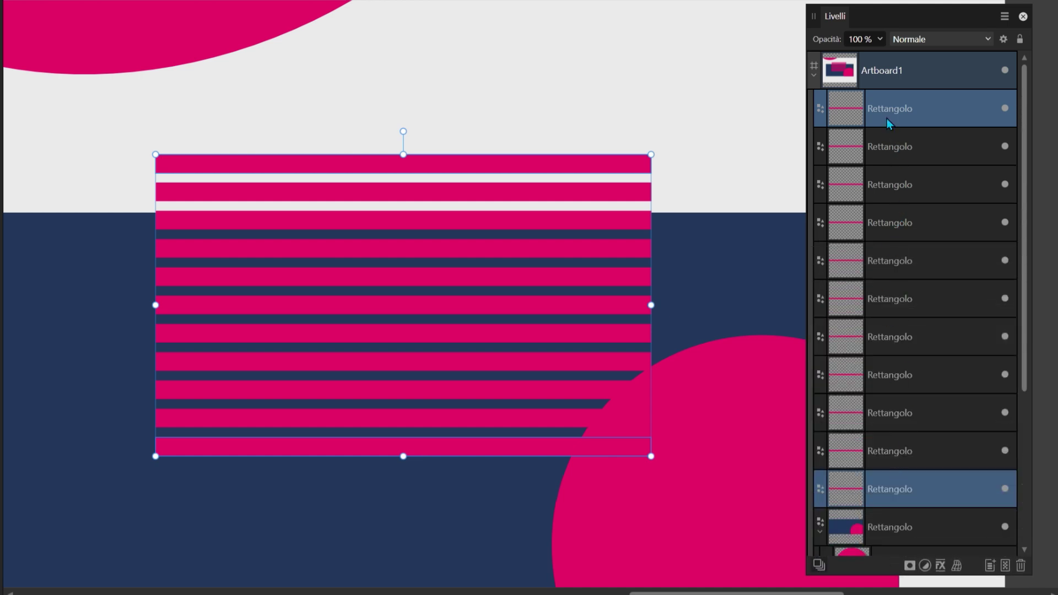
left_click(884, 113, "shift")
right_click(890, 232)
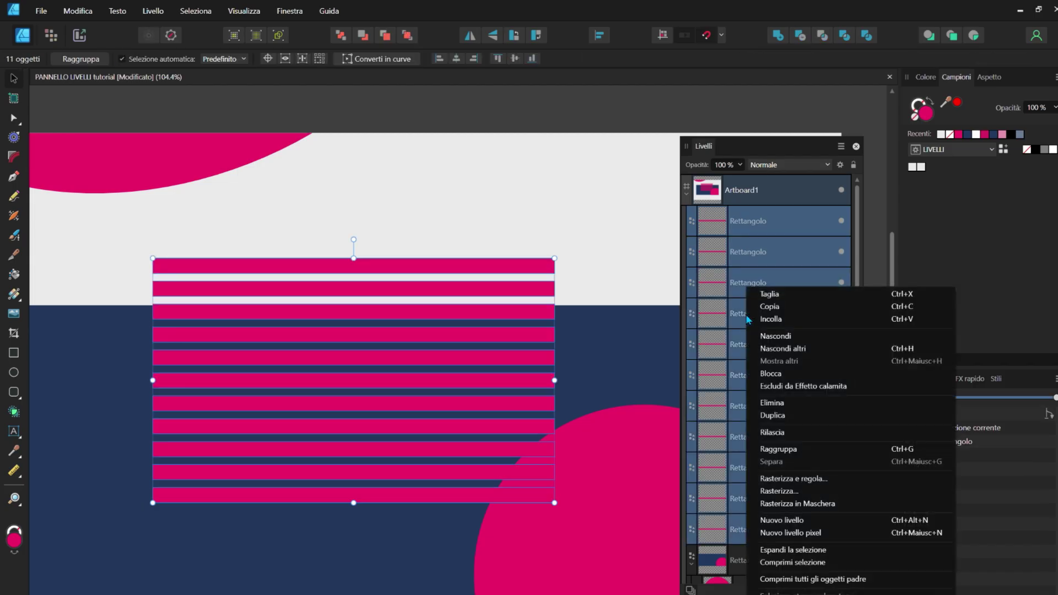
left_click(778, 448)
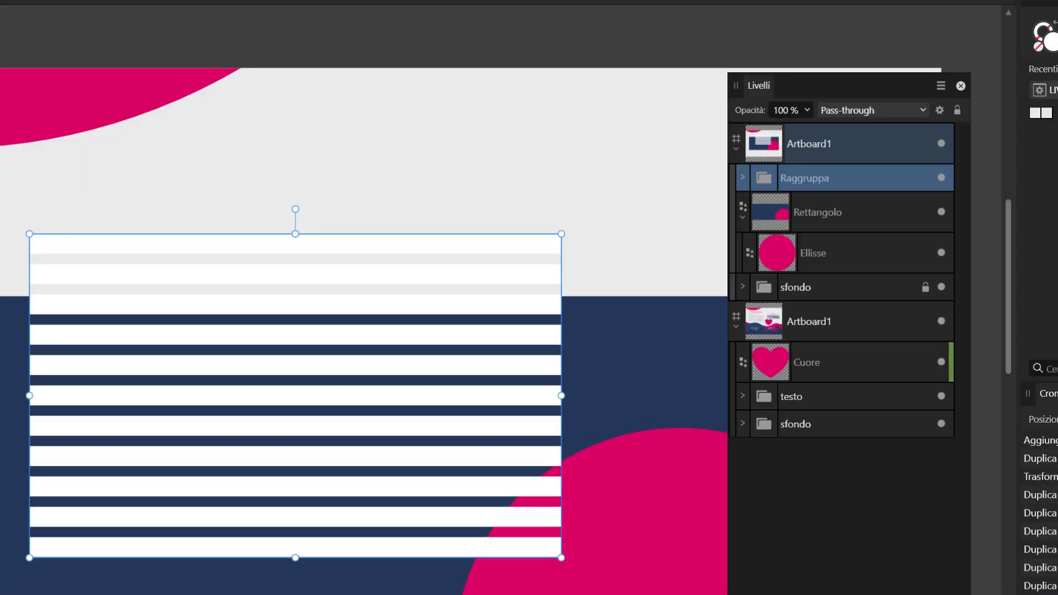
- Nest the white bar group inside the Ellisse layer and move the bars over the circle
scroll(392, 268, "down", 3)
left_click_drag(796, 179, 828, 254)
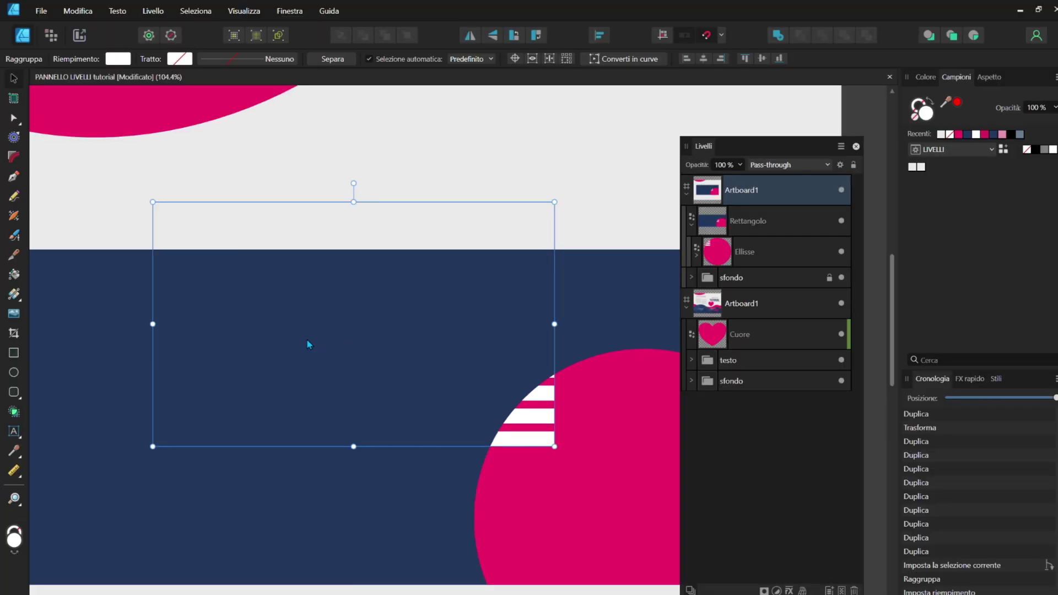
scroll(228, 328, "down", 3)
left_click_drag(276, 350, 411, 423)
scroll(441, 414, "up", 1)
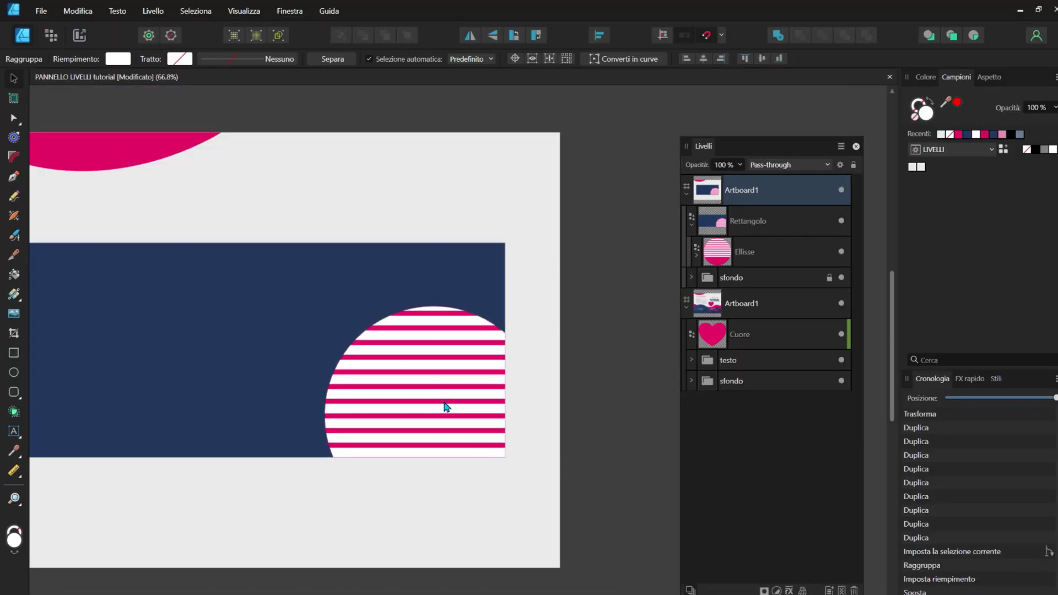
- Rotate the stripe group to a diagonal and enlarge it to cover the circle, then select the blue rectangle
left_click_drag(548, 297, 485, 241)
mouse_move(434, 396)
left_mouse_down()
mouse_move(456, 425)
mouse_move(447, 393)
left_mouse_up()
left_click_drag(365, 516, 326, 585)
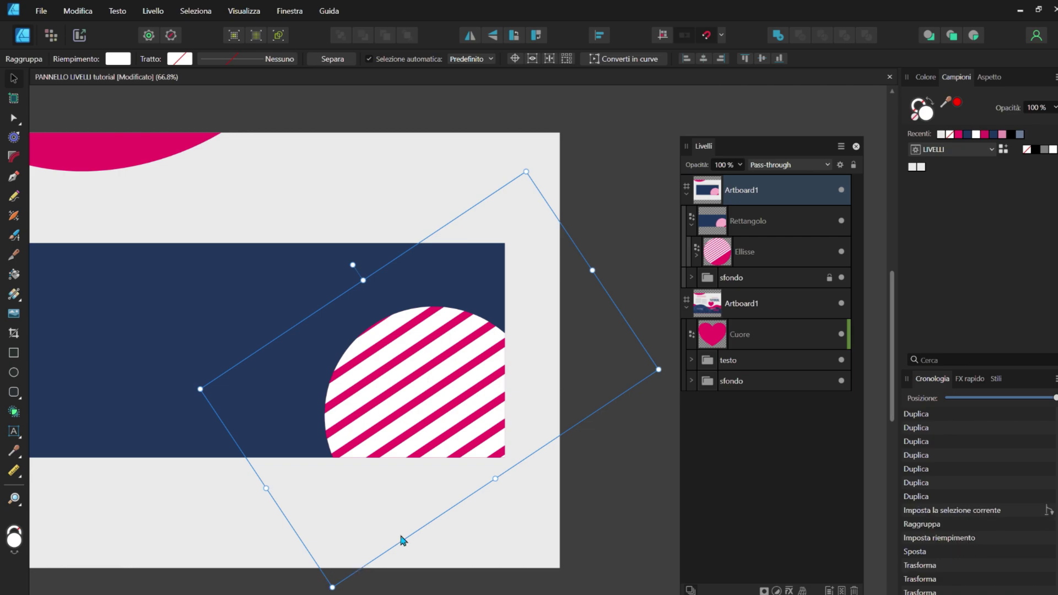
scroll(473, 504, "down", 2)
left_click(236, 392)
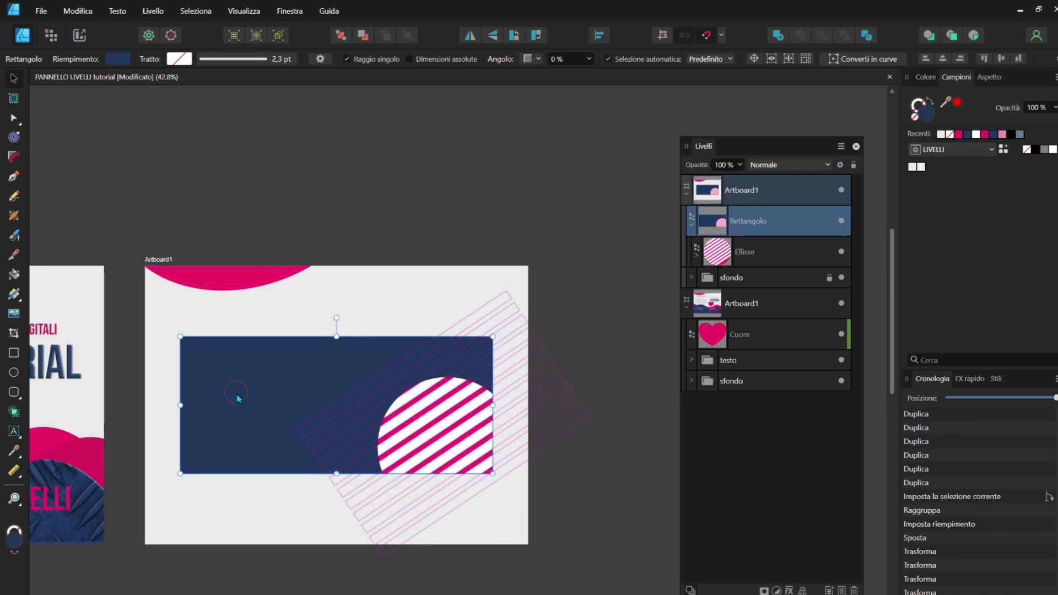
- Place the brick wall image on the LIVELLI text artboard and move it over the text, aligning it with the artboard's right edge
left_click_drag(236, 397, 227, 326)
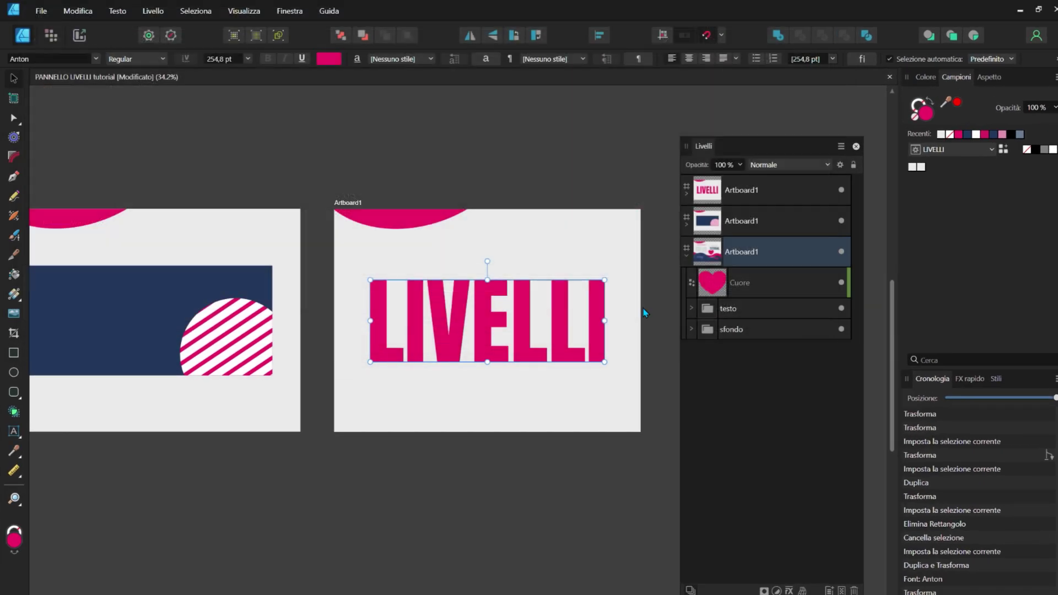
left_click(504, 258)
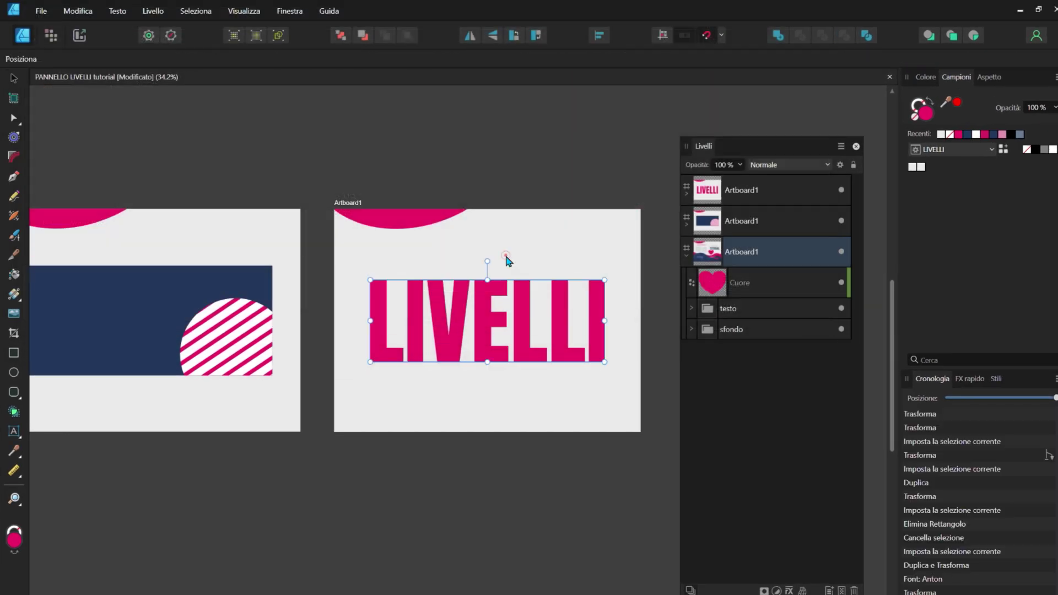
scroll(594, 292, "up", 1)
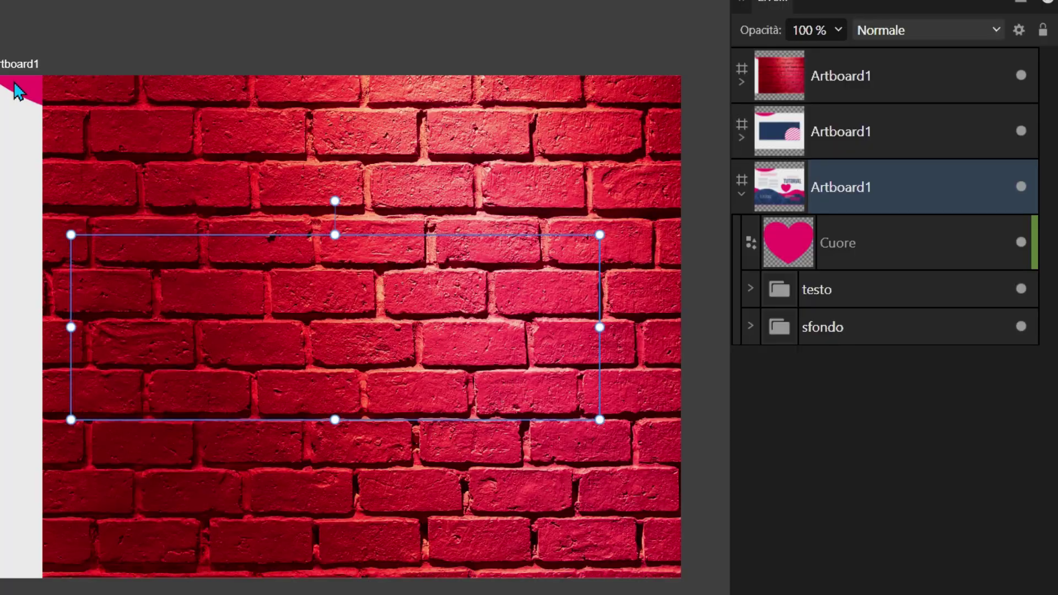
key("ctrl+d")
left_click_drag(555, 321, 535, 324)
left_click_drag(470, 317, 476, 320)
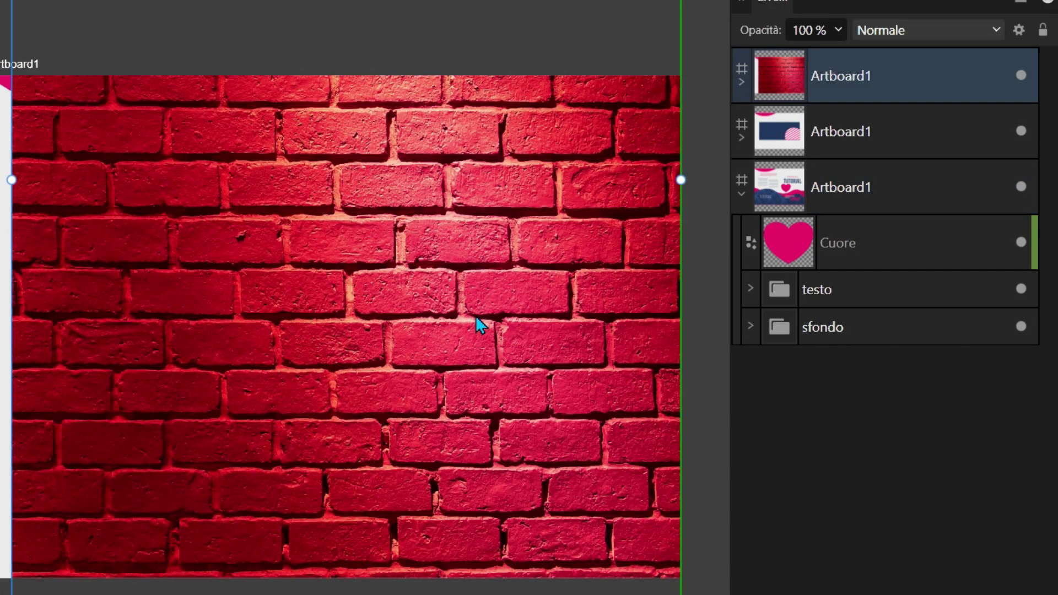
- Mask the Tutorial (4).jpeg image with the LIVELLI text layer and expand the image layer to show the nested mask
left_click(741, 81)
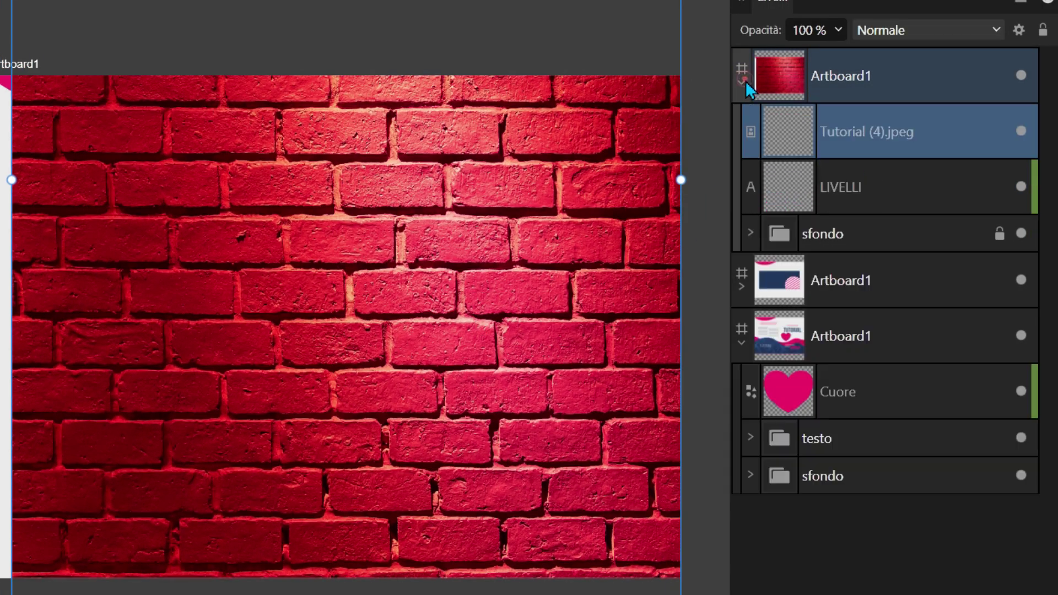
left_click(789, 189)
left_click_drag(787, 184, 795, 124)
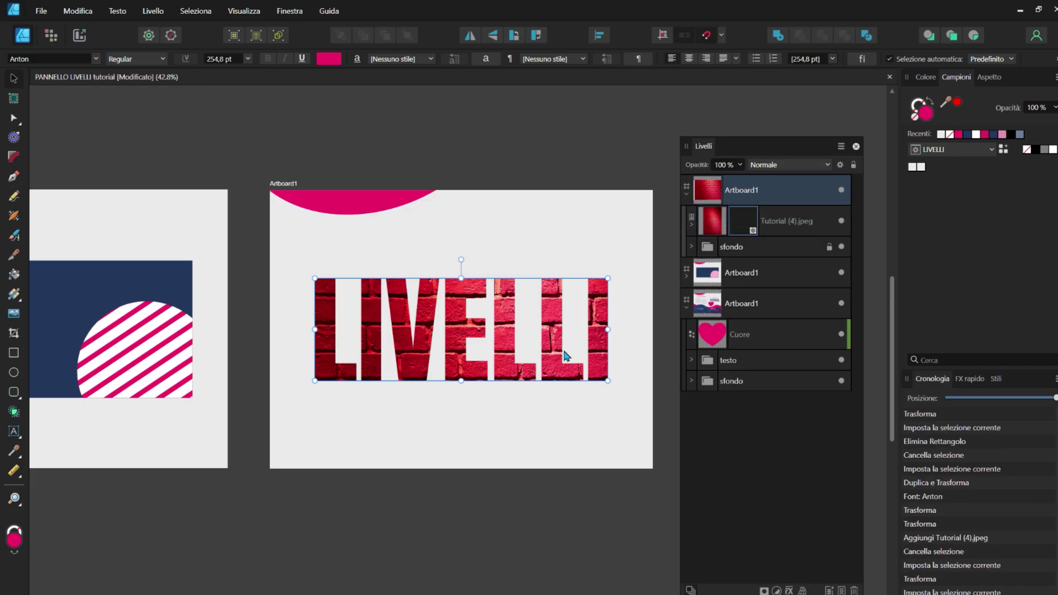
scroll(545, 331, "up", 3)
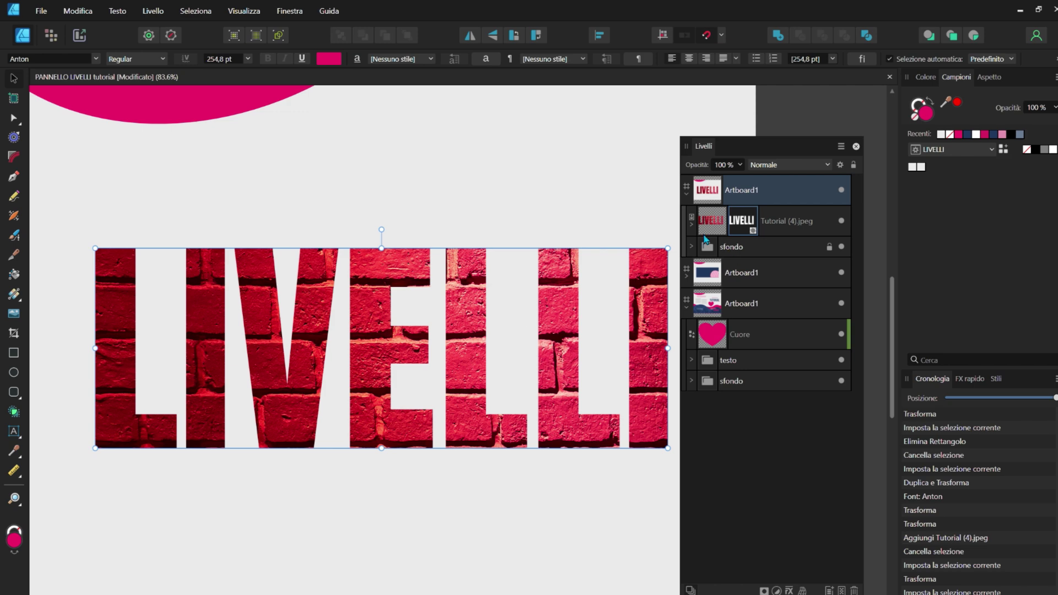
left_click(692, 225)
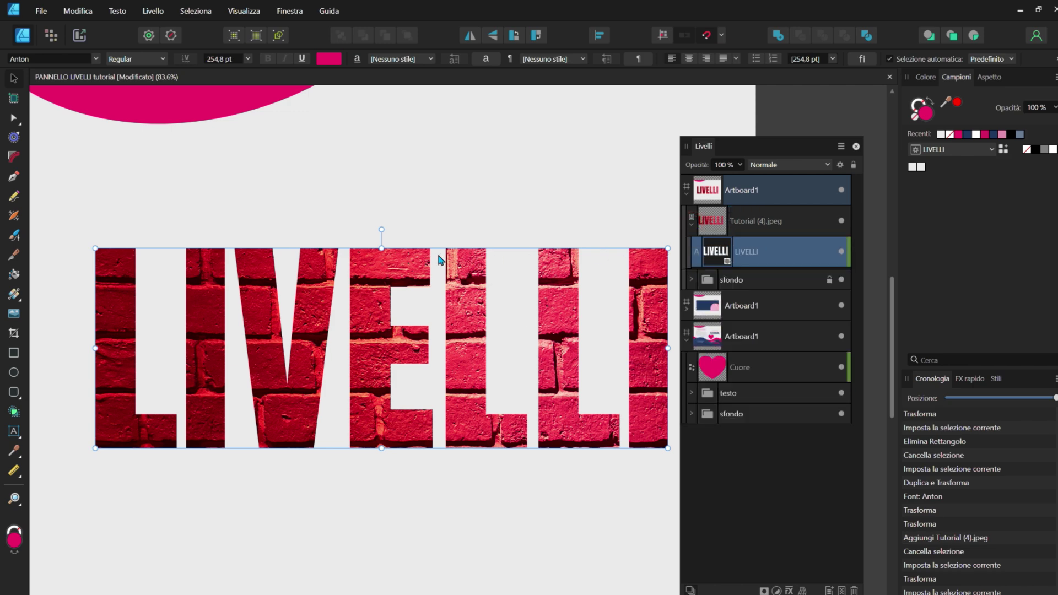
- Examine how the LIVELLI text masks the brick image, collapsing the Tutorial (4).jpeg layer and selecting the image itself
scroll(416, 256, "down", 2)
mouse_move(597, 329)
left_mouse_down()
mouse_move(601, 279)
mouse_move(609, 344)
mouse_move(604, 263)
mouse_move(603, 327)
left_mouse_up()
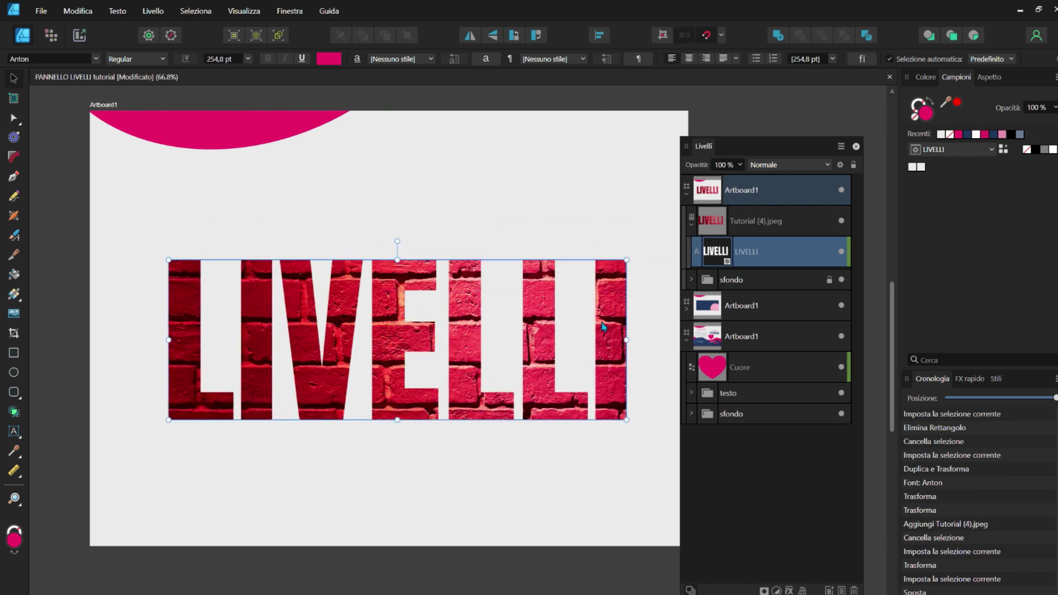
left_click(293, 128)
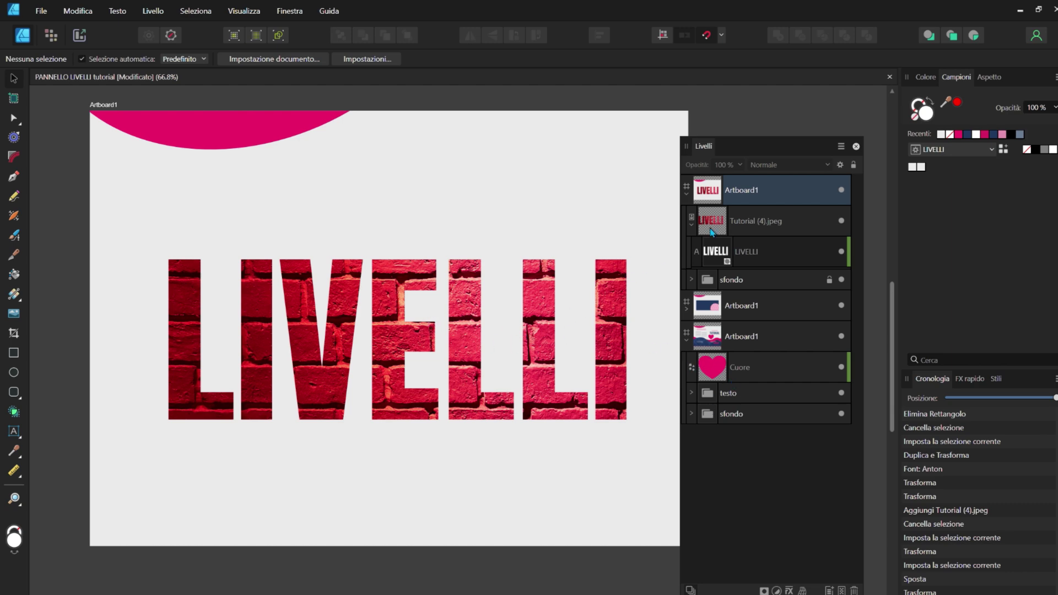
left_click_drag(713, 252, 710, 222)
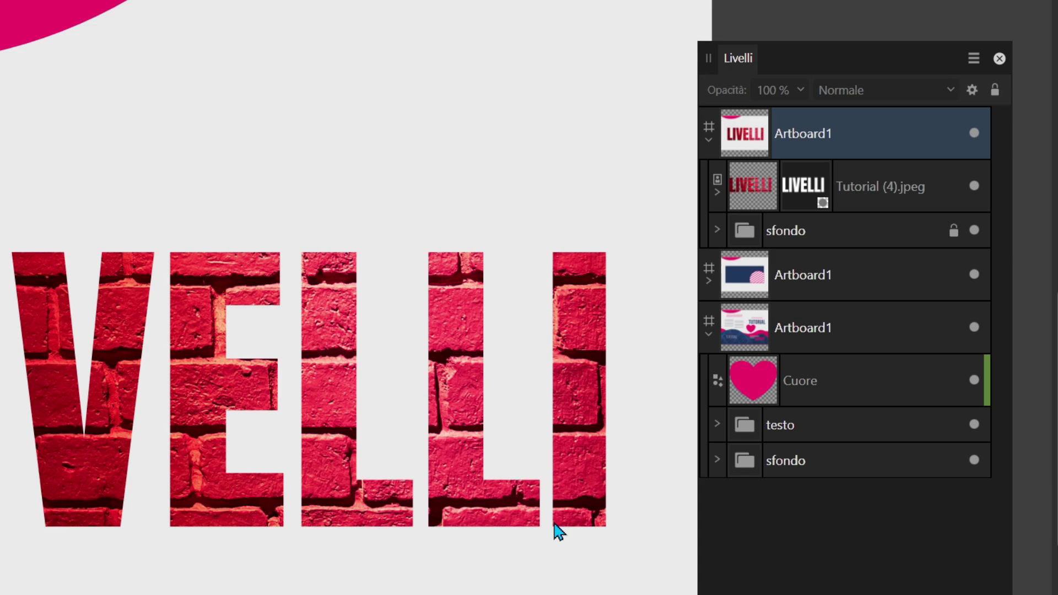
left_click_drag(558, 528, 567, 435)
scroll(484, 435, "down", 2)
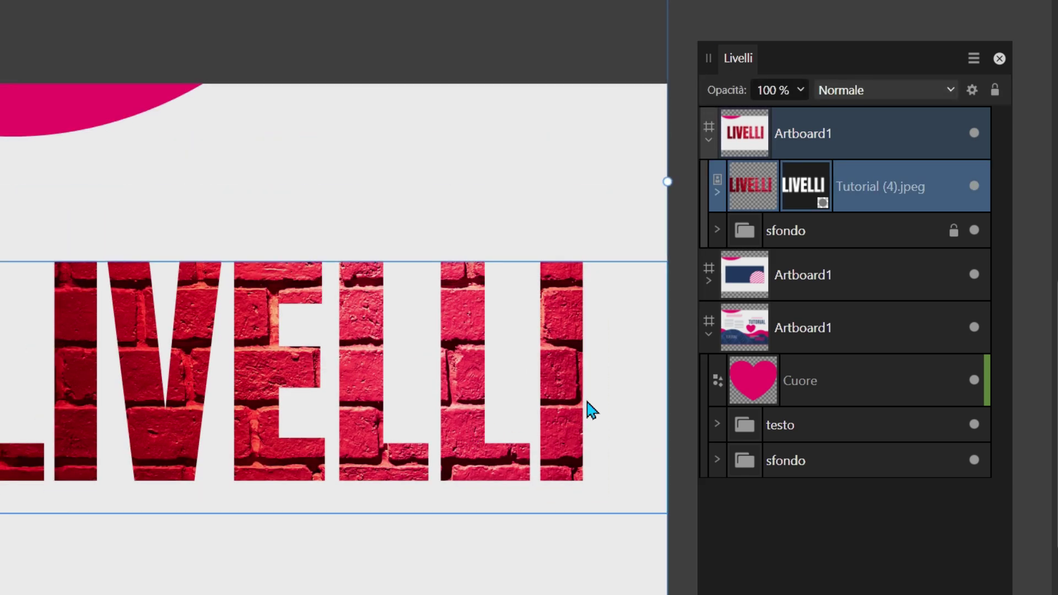
scroll(588, 411, "up", 2)
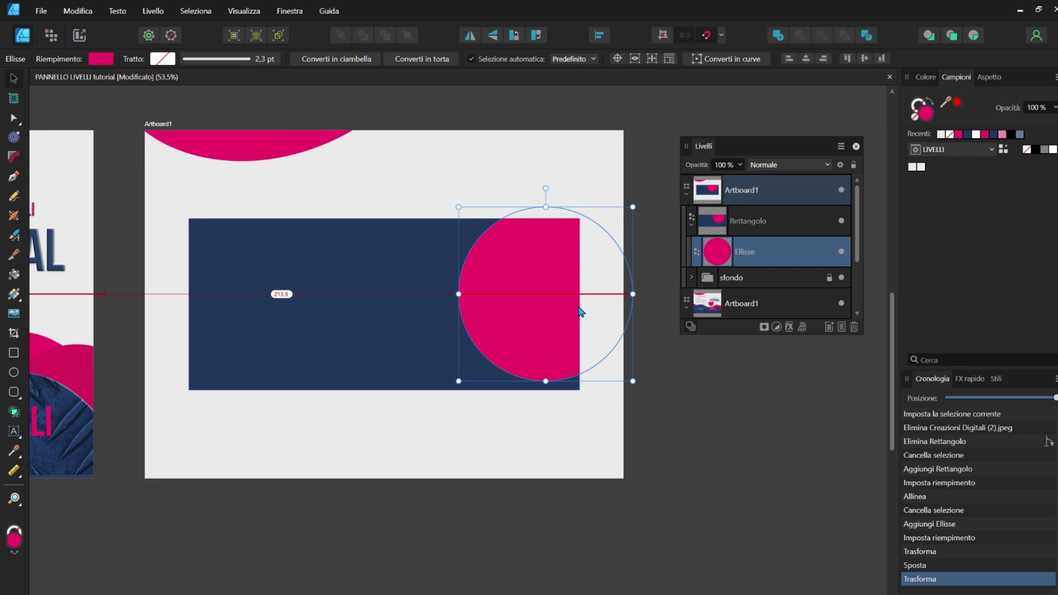
- Move the nested magenta circle down to overlap the blue rectangle's lower-right corner
left_click_drag(579, 312, 508, 412)
scroll(595, 289, "up", 2)
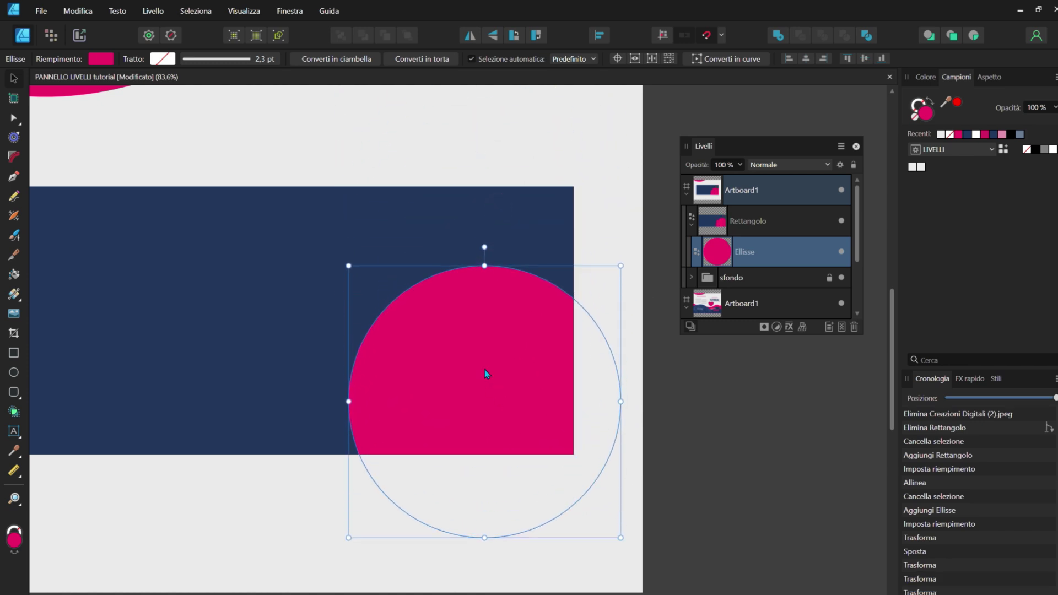
scroll(471, 362, "down", 1)
scroll(471, 362, "down", 1)
- Take the Ellisse layer out of Rettangolo to sit above it, and return it to its nested place
left_click_drag(720, 258, 719, 210)
scroll(487, 425, "up", 1)
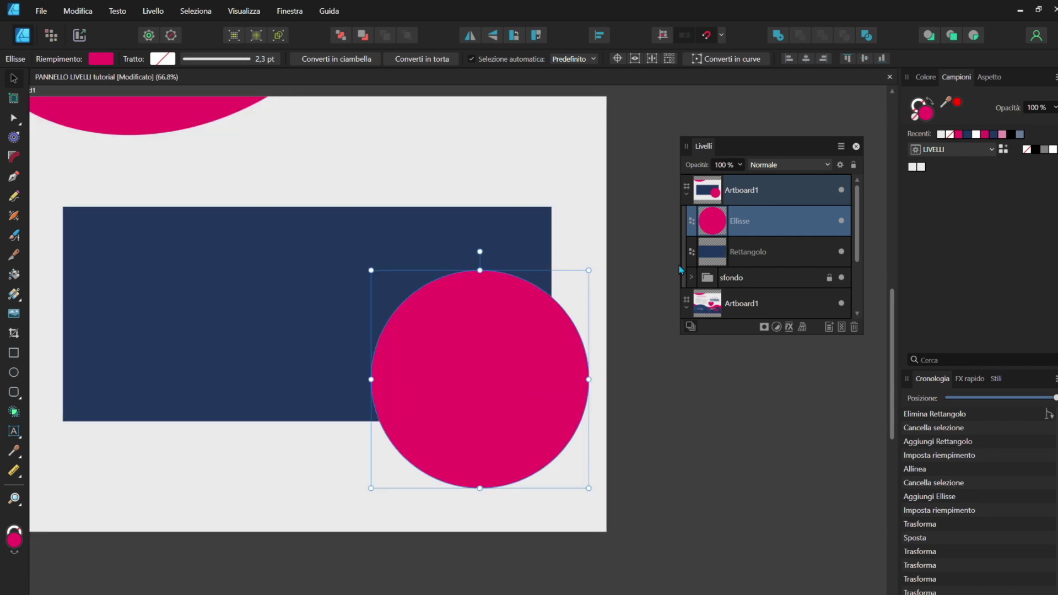
left_click_drag(681, 270, 666, 267)
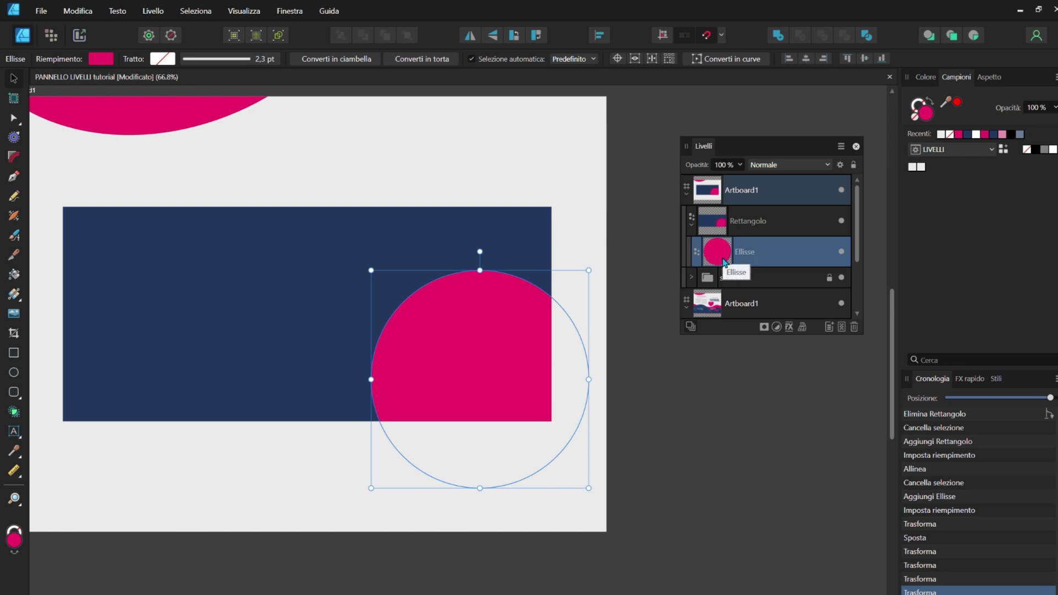
- Select the blue rectangle that contains the nested magenta circle
scroll(200, 329, "up", 2)
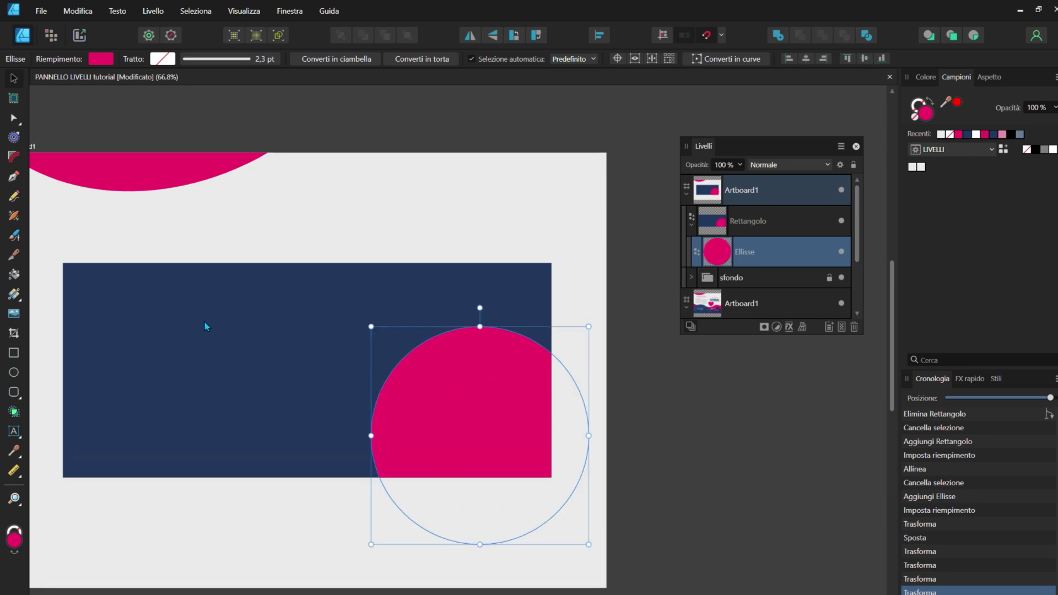
left_click(204, 321)
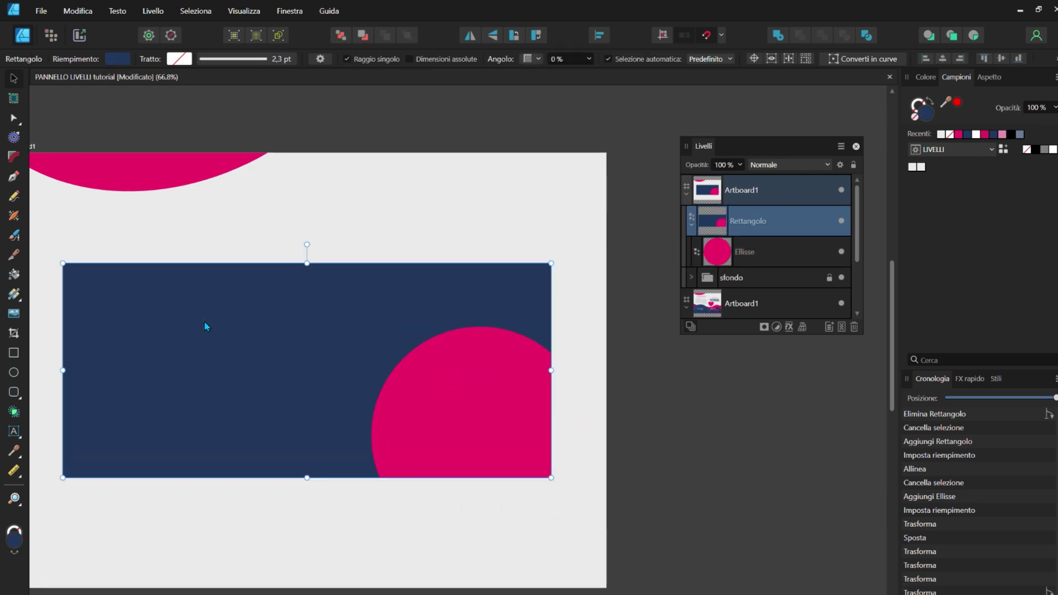